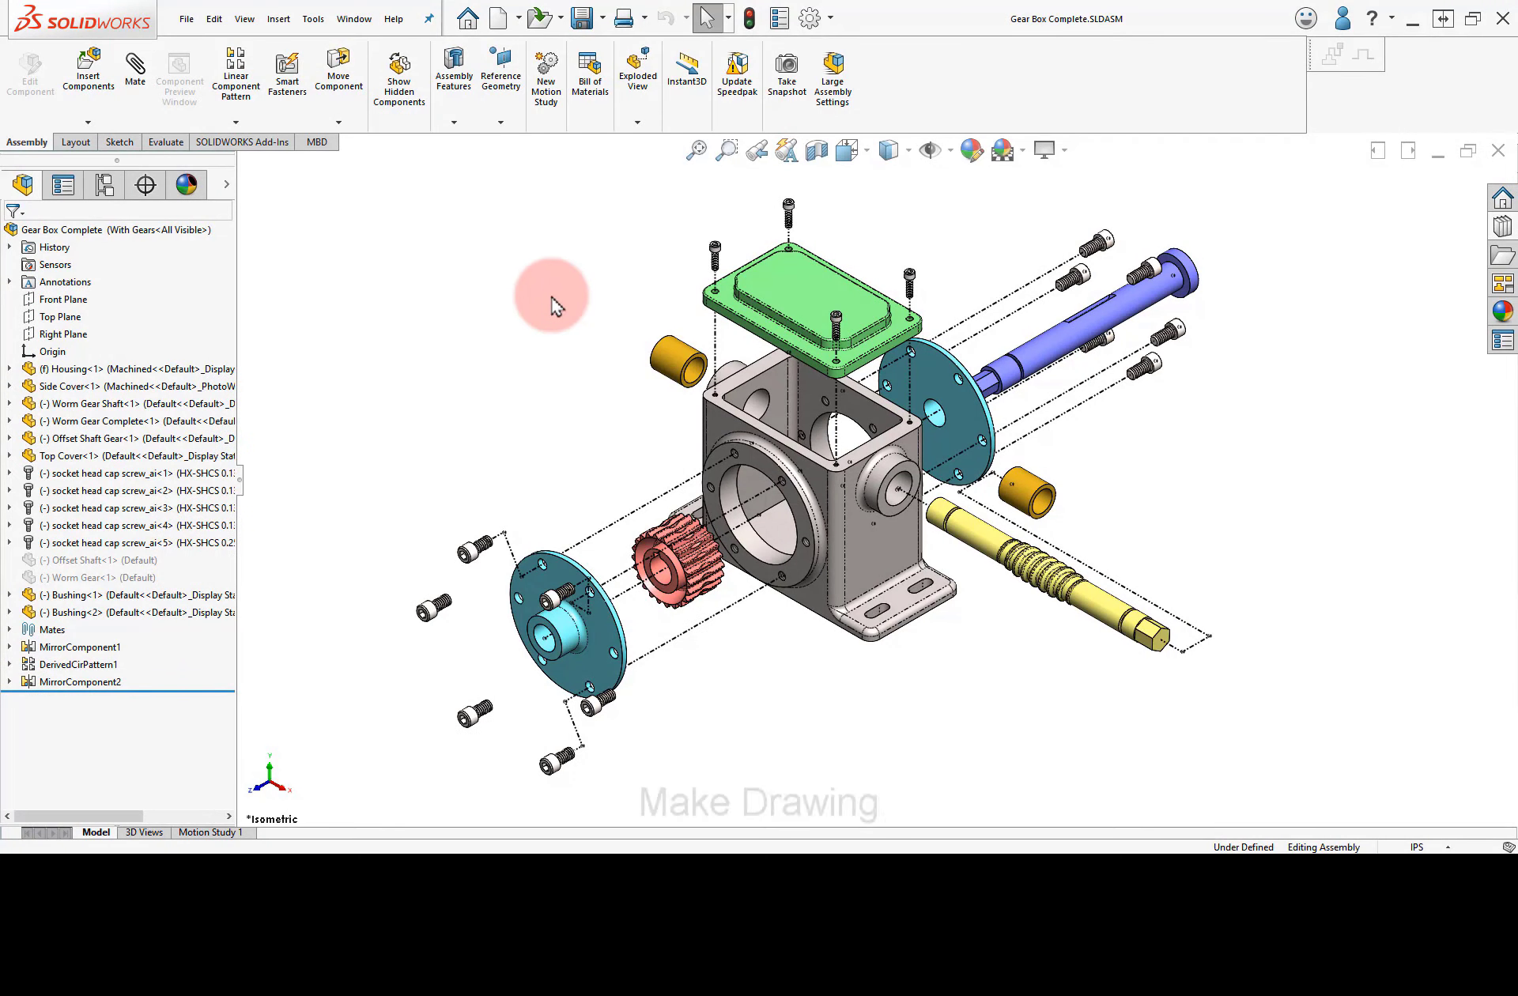
Make a drawing of the gear box from the Drawing template on a B (ANSI) Landscape sheet with sheet format shown.
click(515, 15)
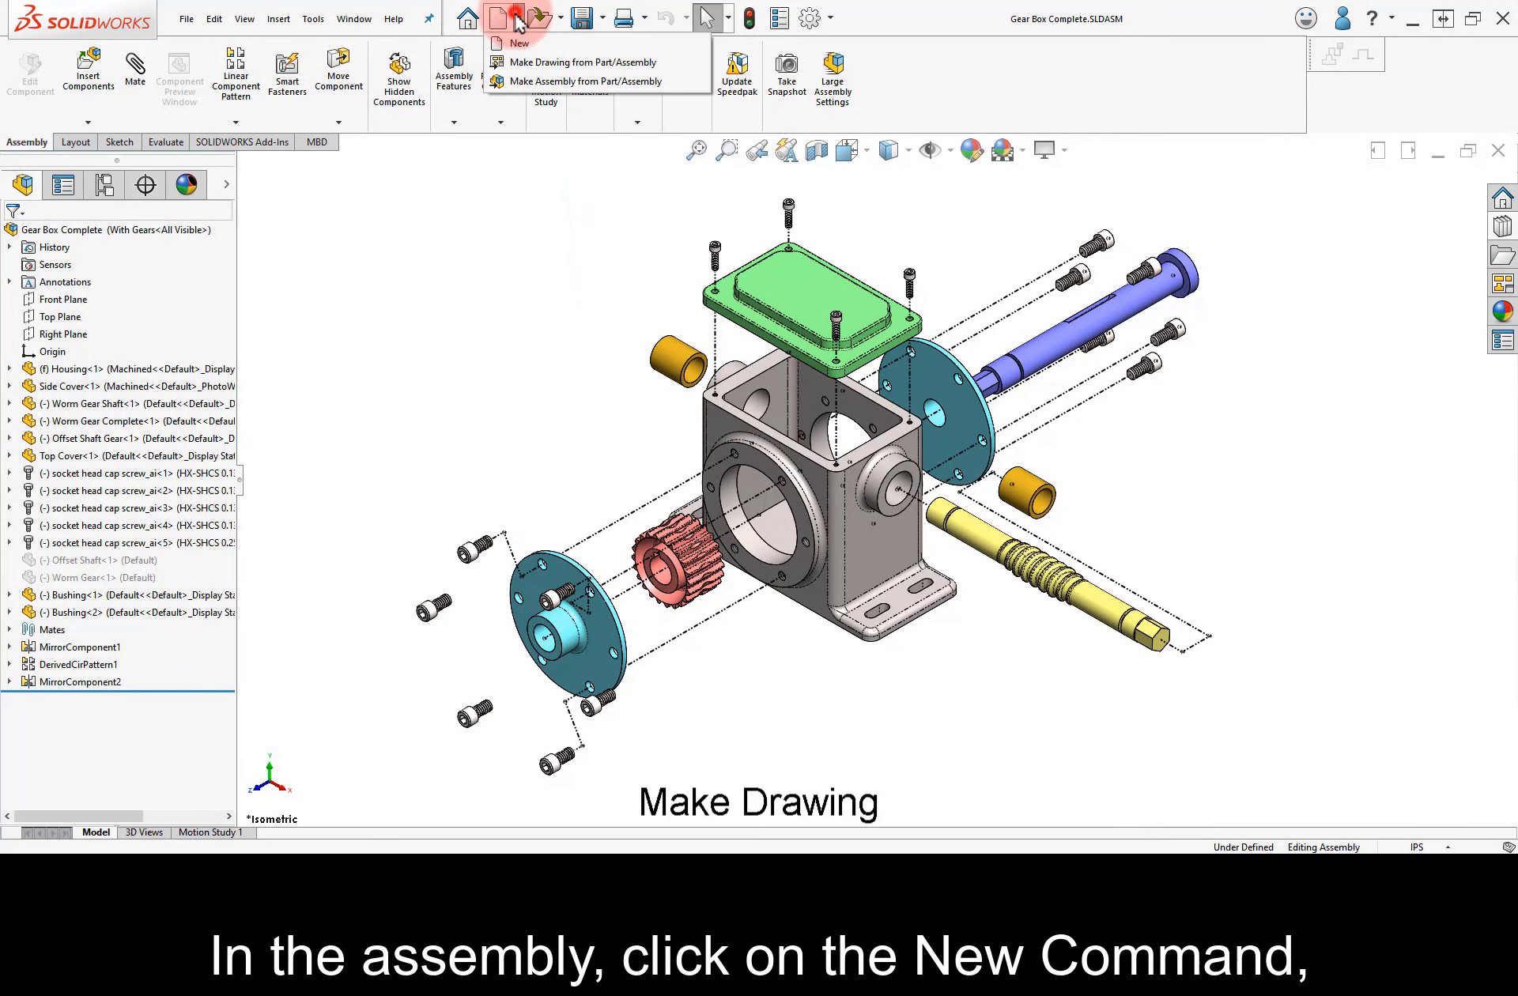
click(511, 62)
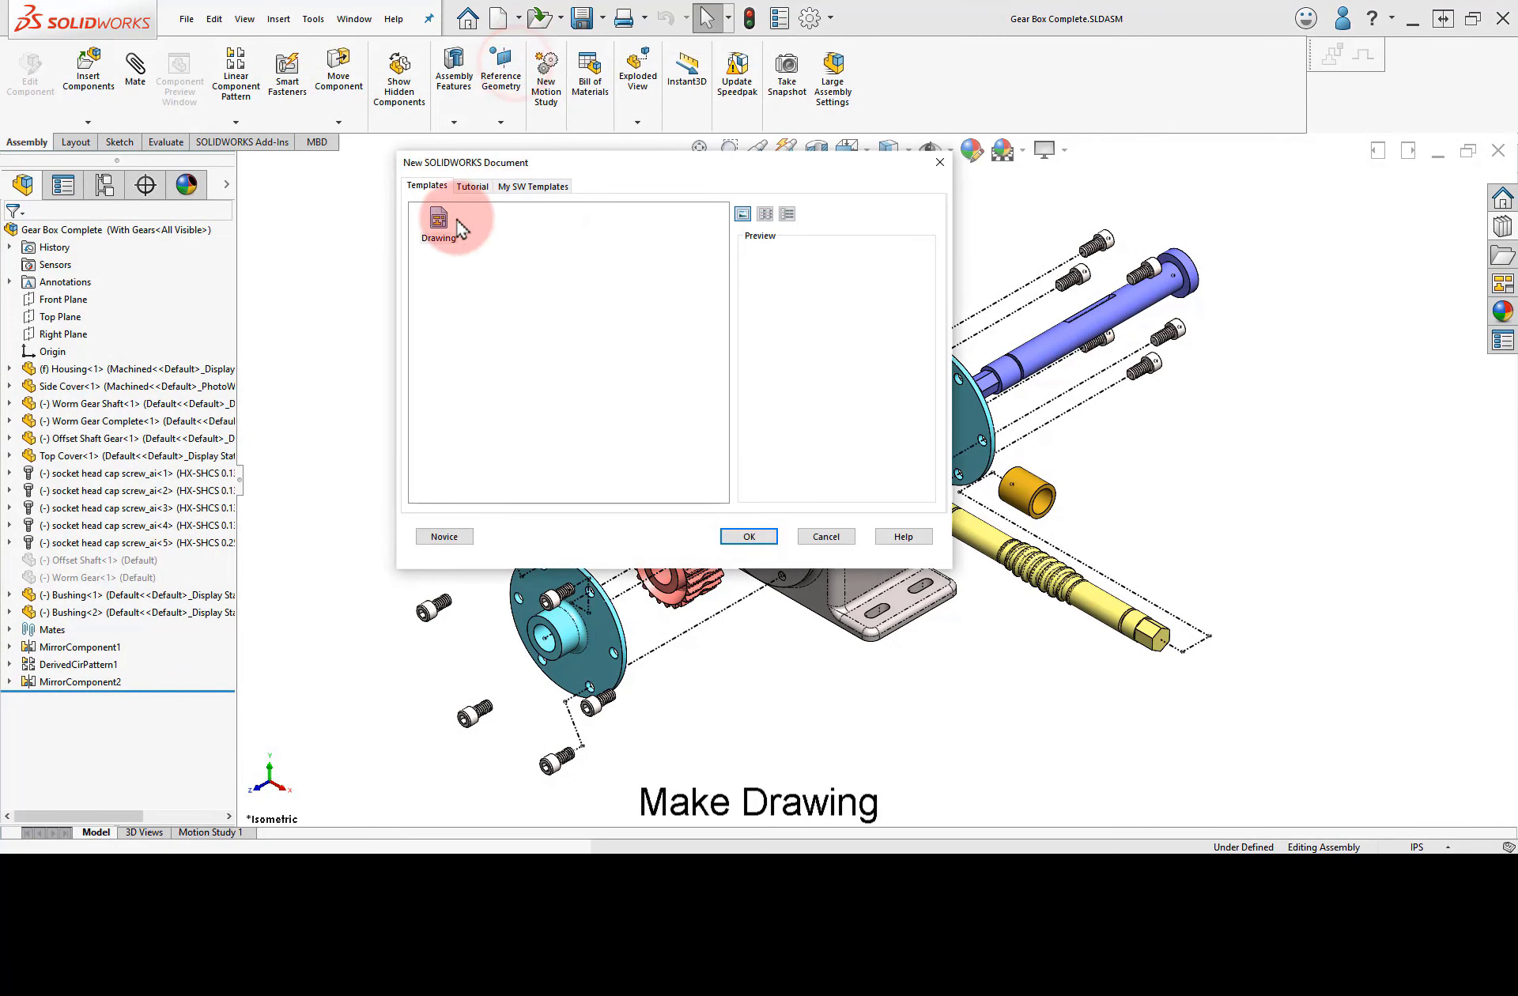
click(438, 223)
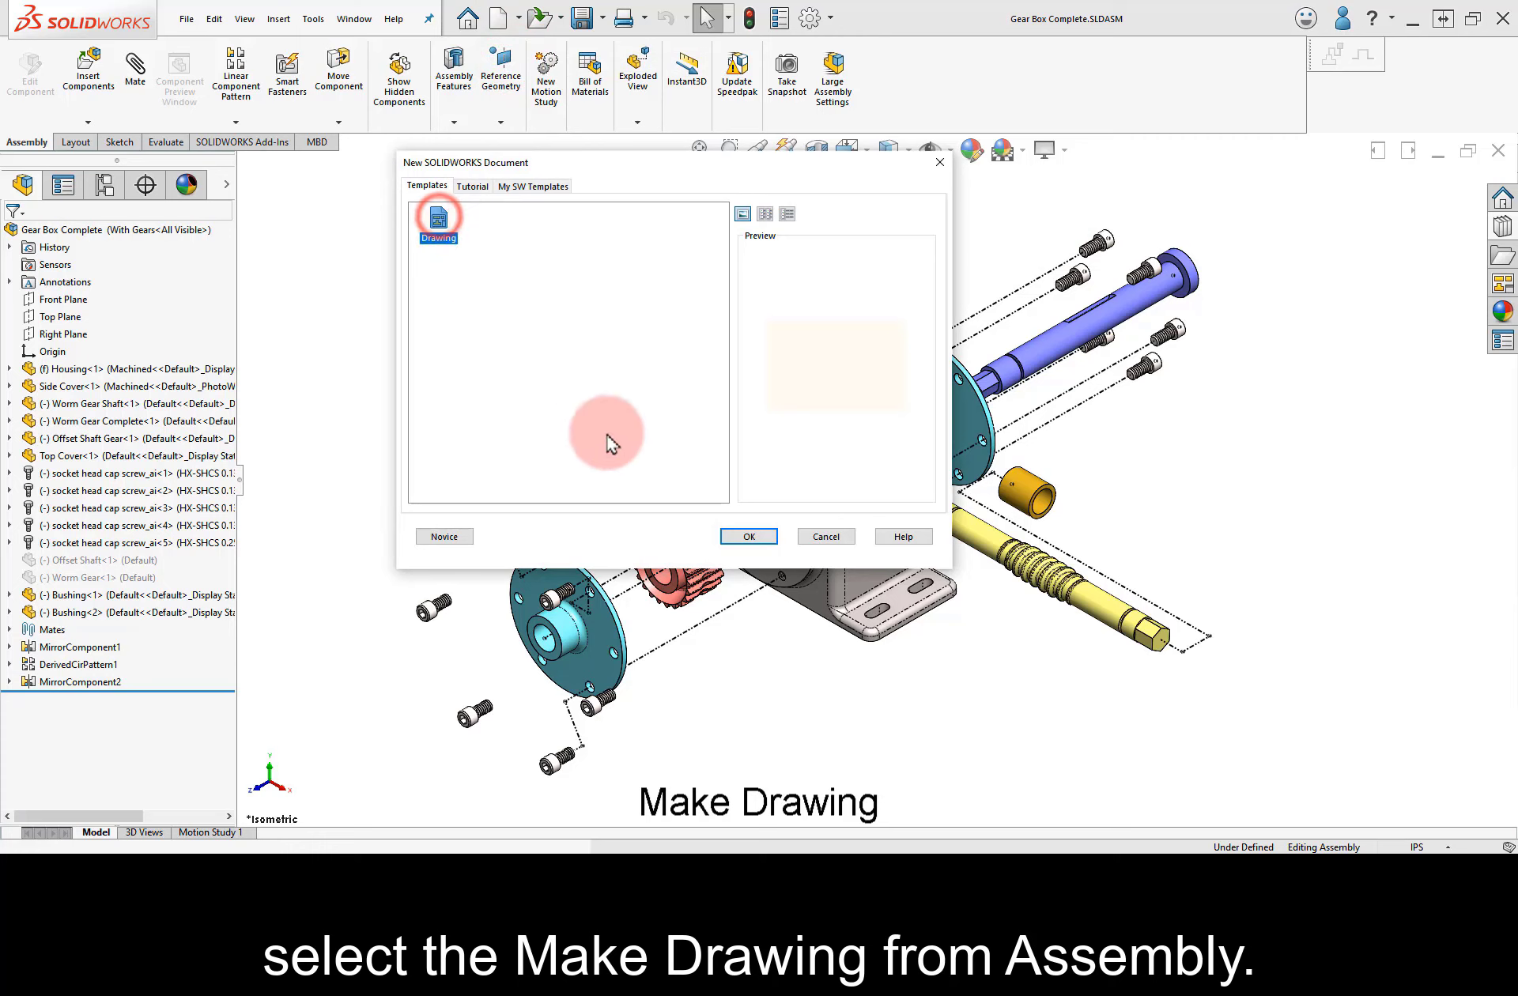
click(752, 537)
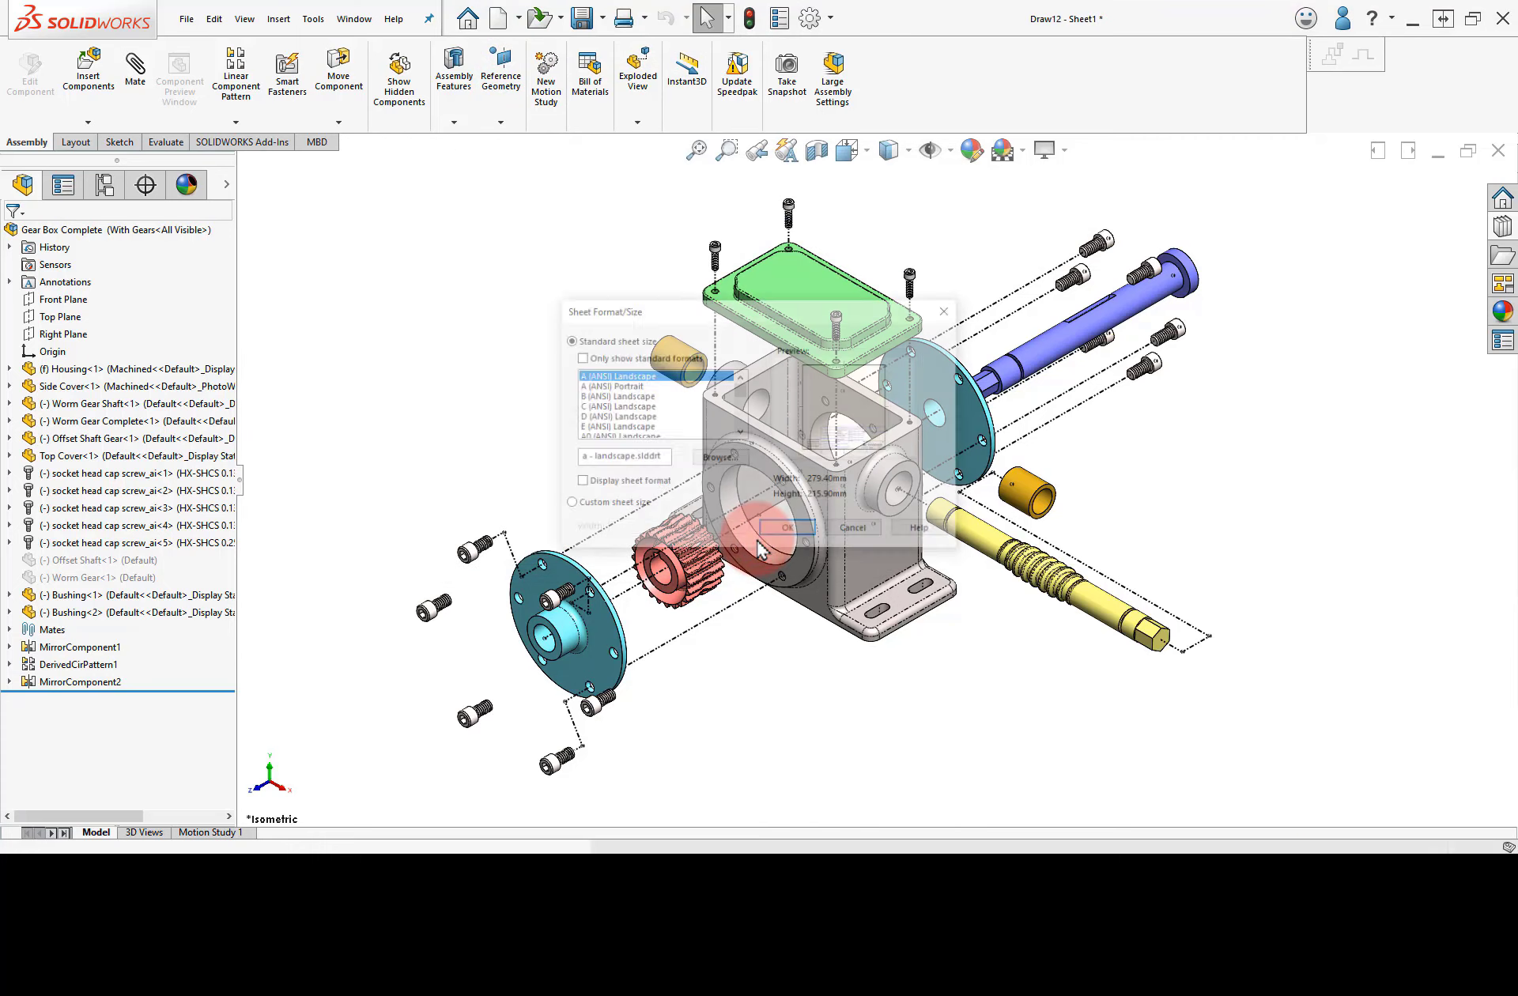
click(626, 398)
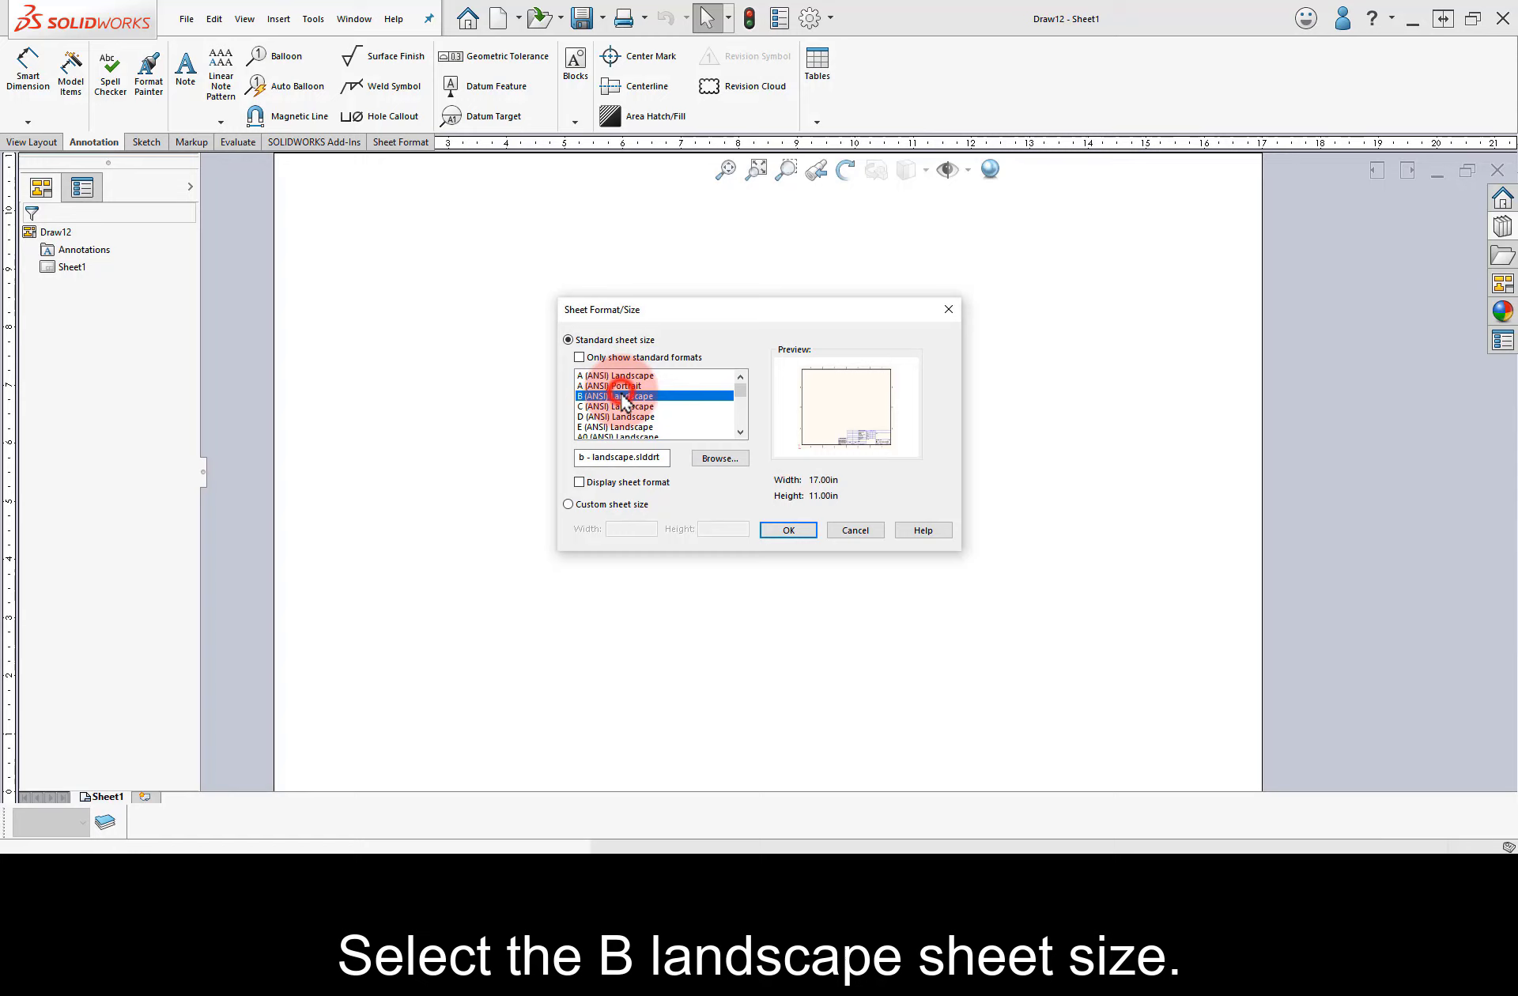
click(645, 492)
click(790, 531)
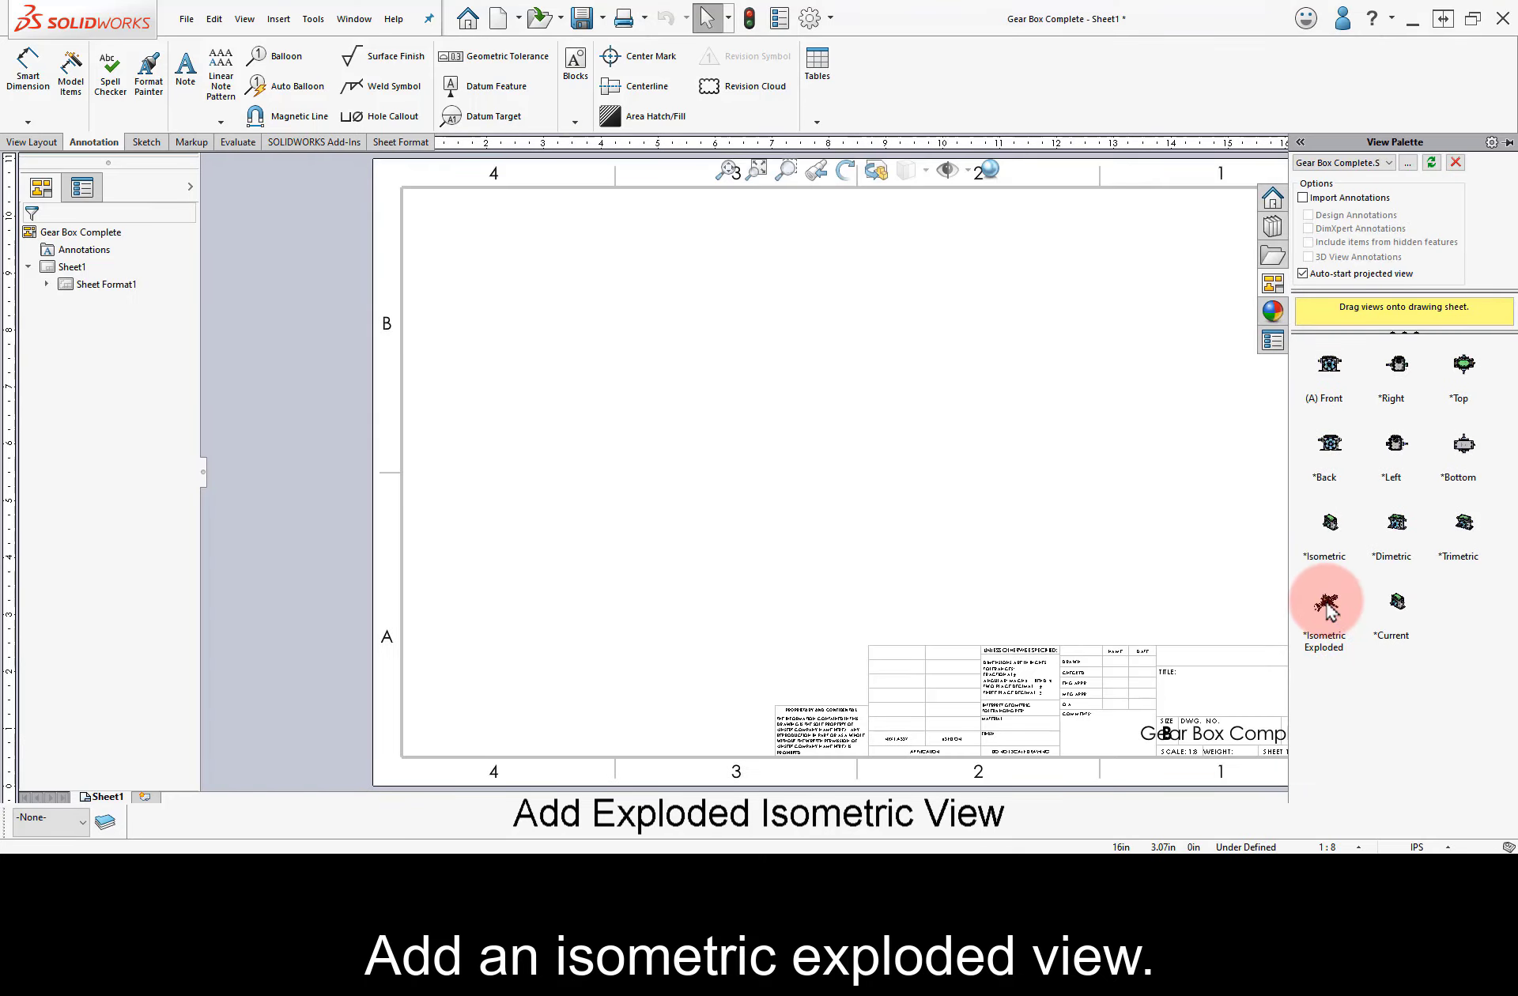
Place an Isometric Exploded view from the View Palette, displayed Shaded With Edges.
drag(1328, 607, 647, 549)
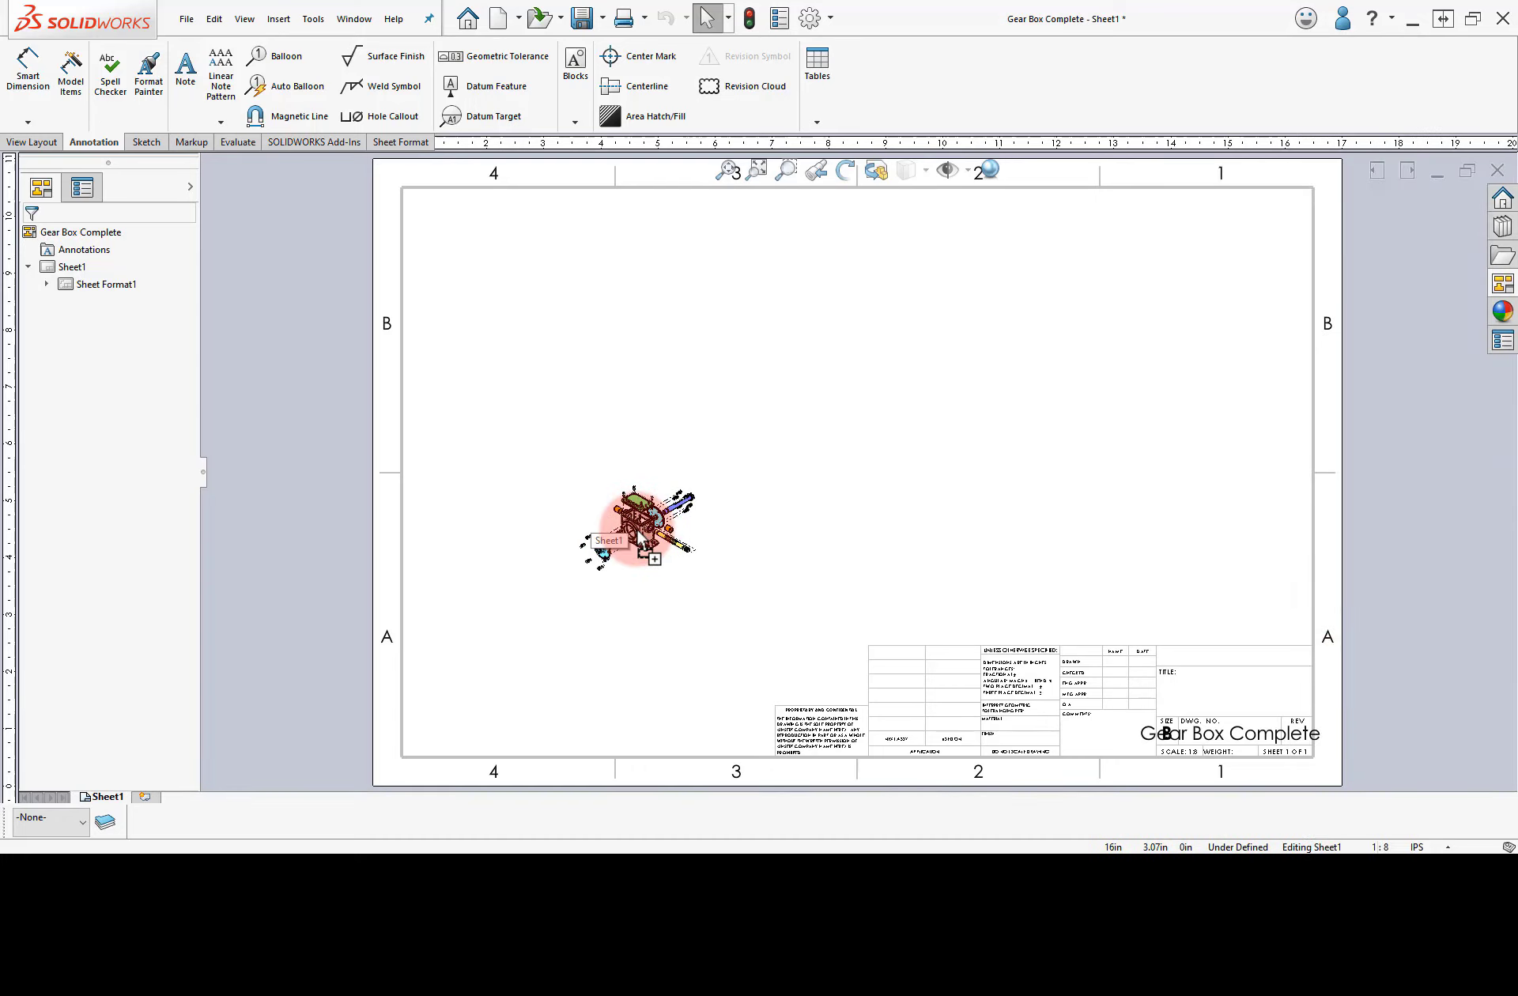
drag(636, 530, 637, 530)
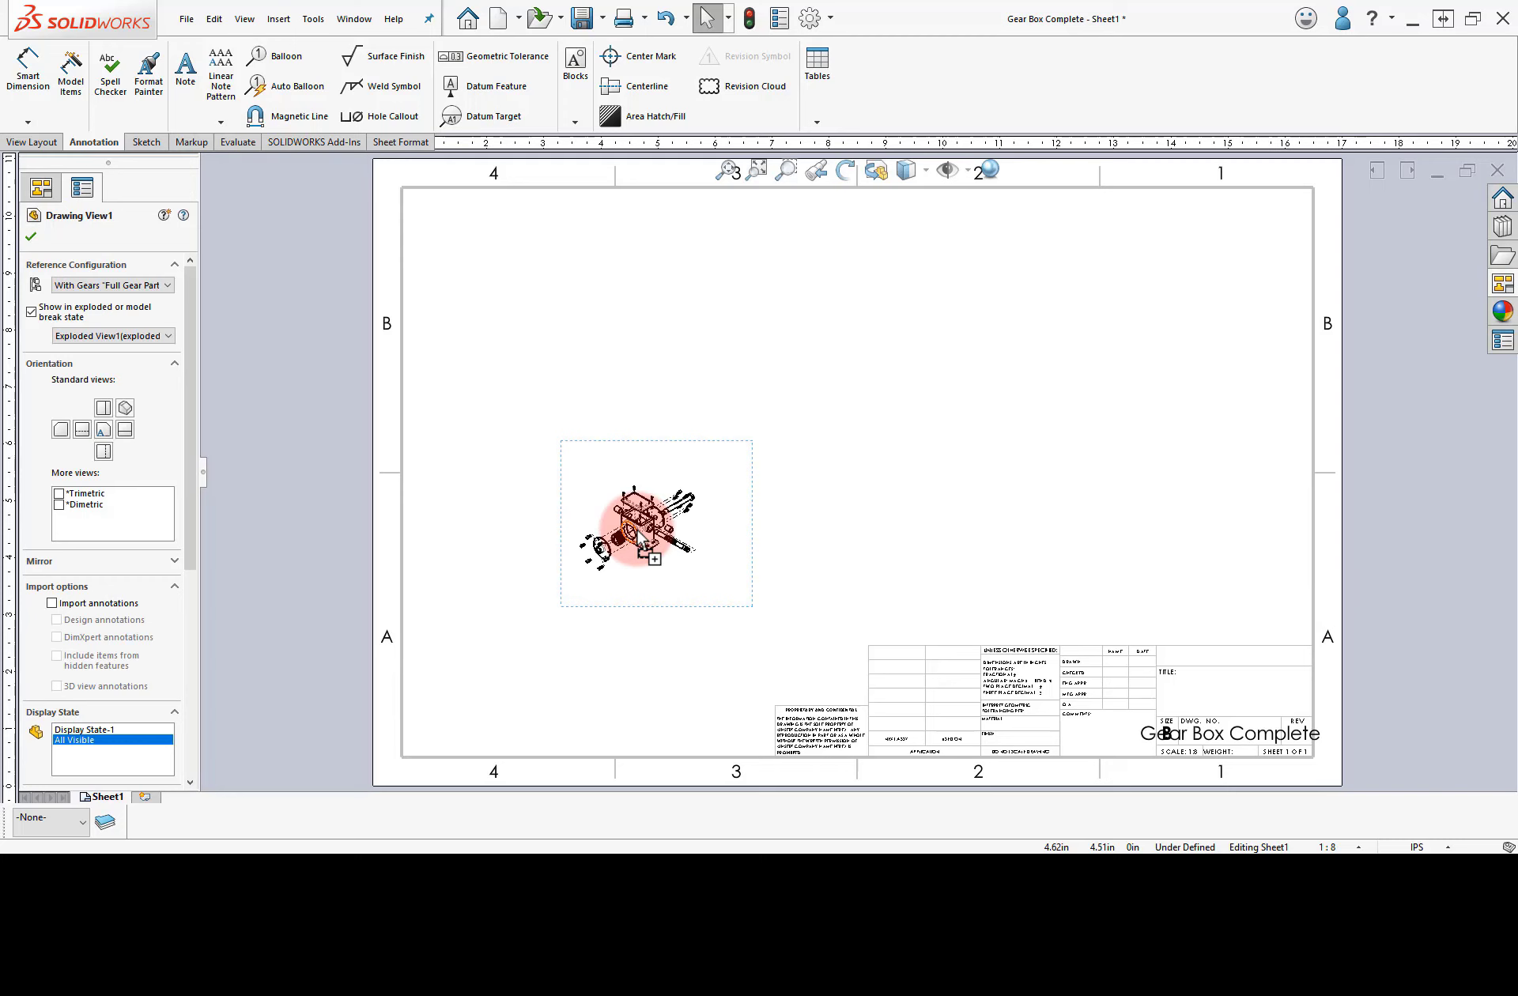
drag(193, 464, 195, 620)
click(122, 546)
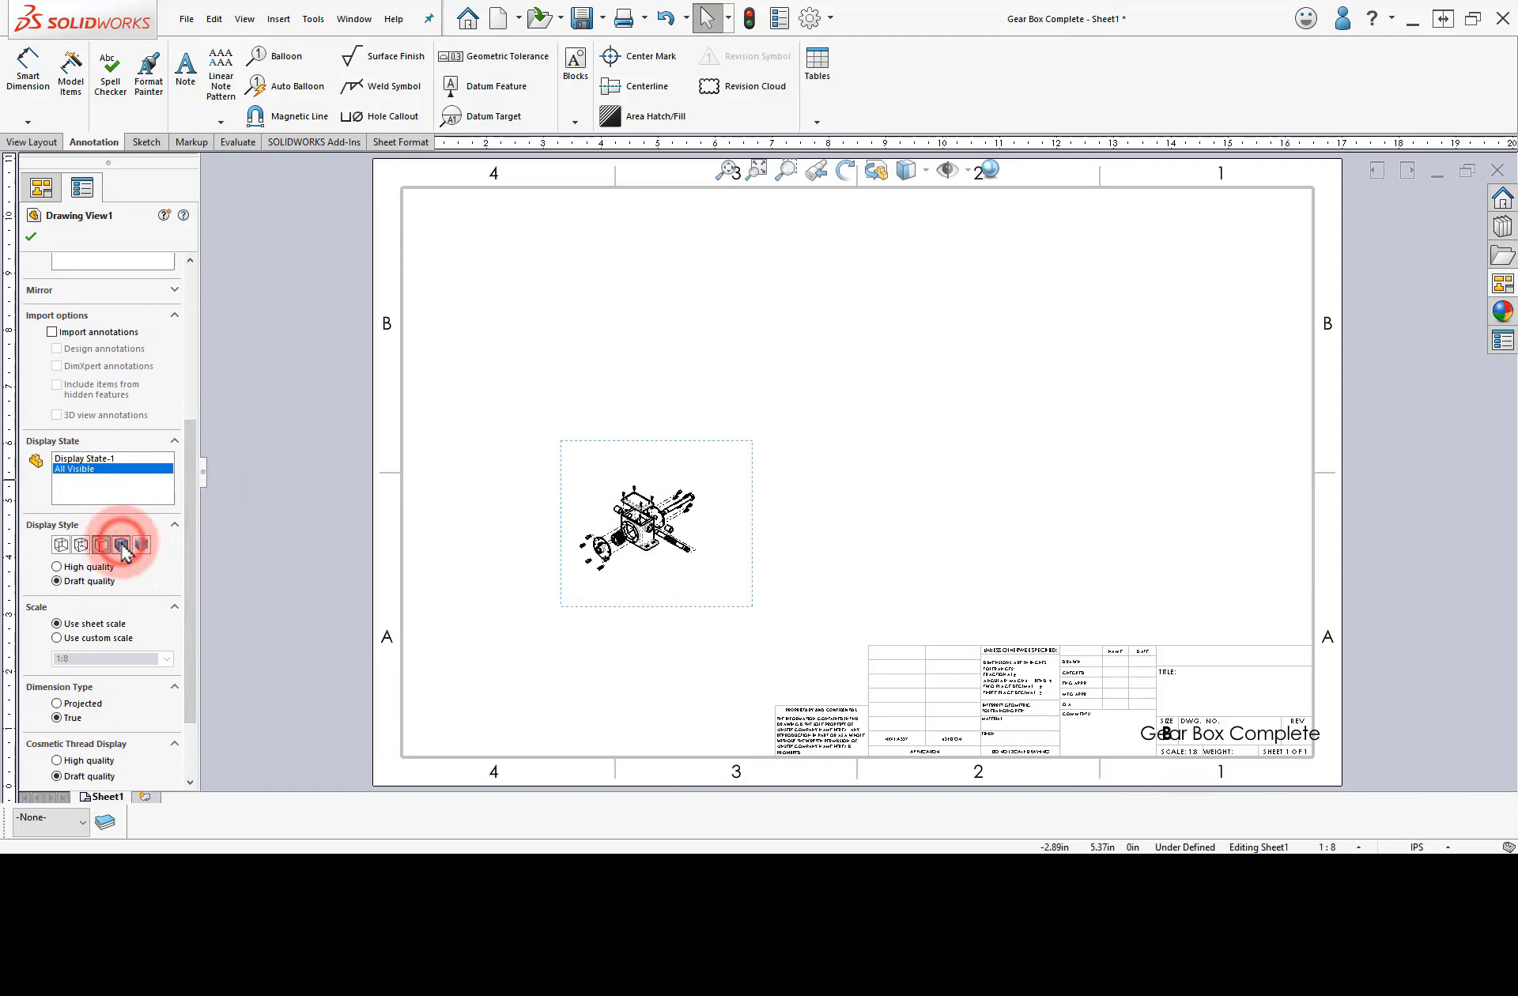
drag(196, 611, 199, 441)
click(172, 286)
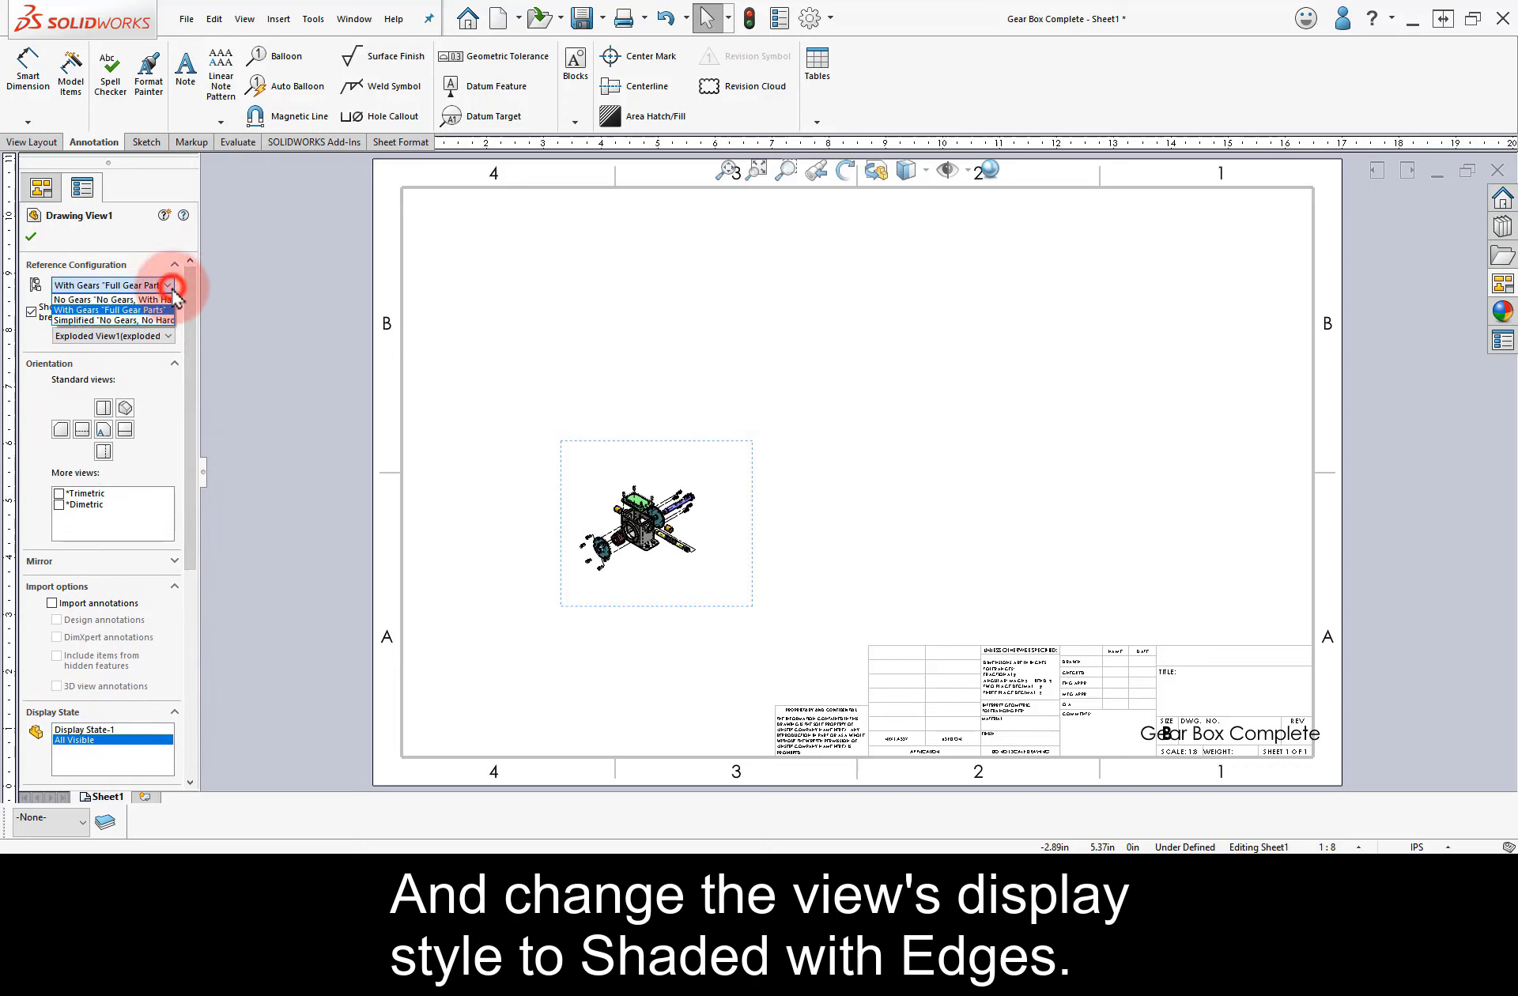
click(34, 239)
Set Sheet1's scale to 1:2 and move the exploded view to the right.
right_click(64, 277)
click(148, 434)
click(630, 317)
double_click(613, 317)
text(2)
click(759, 656)
drag(701, 559, 769, 562)
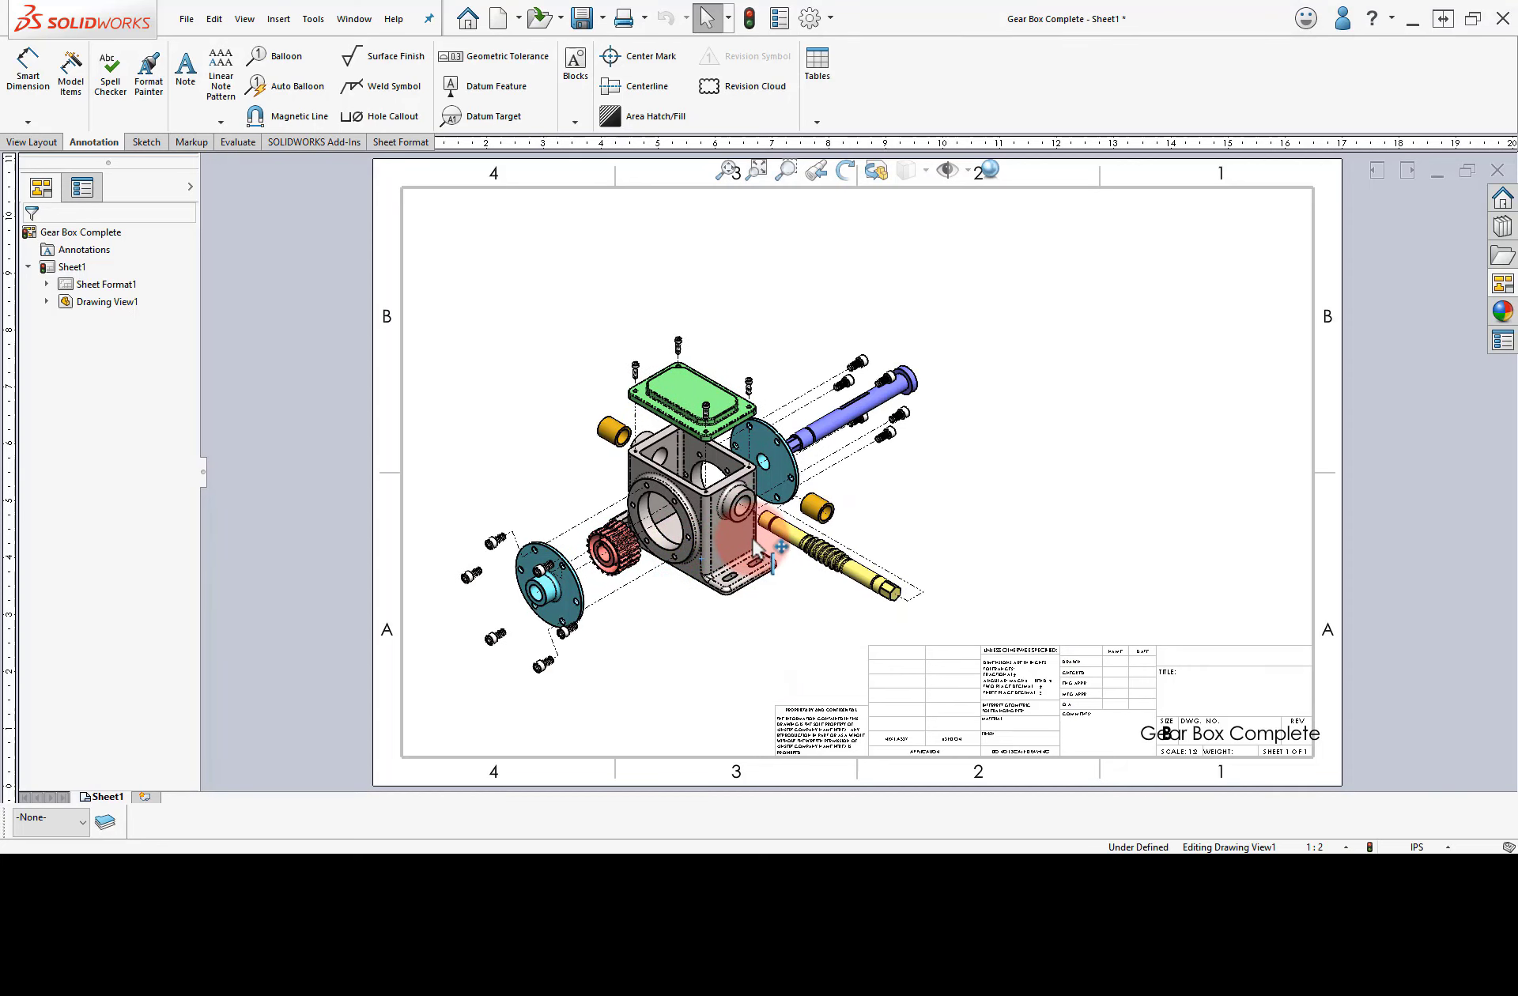
drag(770, 565, 758, 553)
click(856, 555)
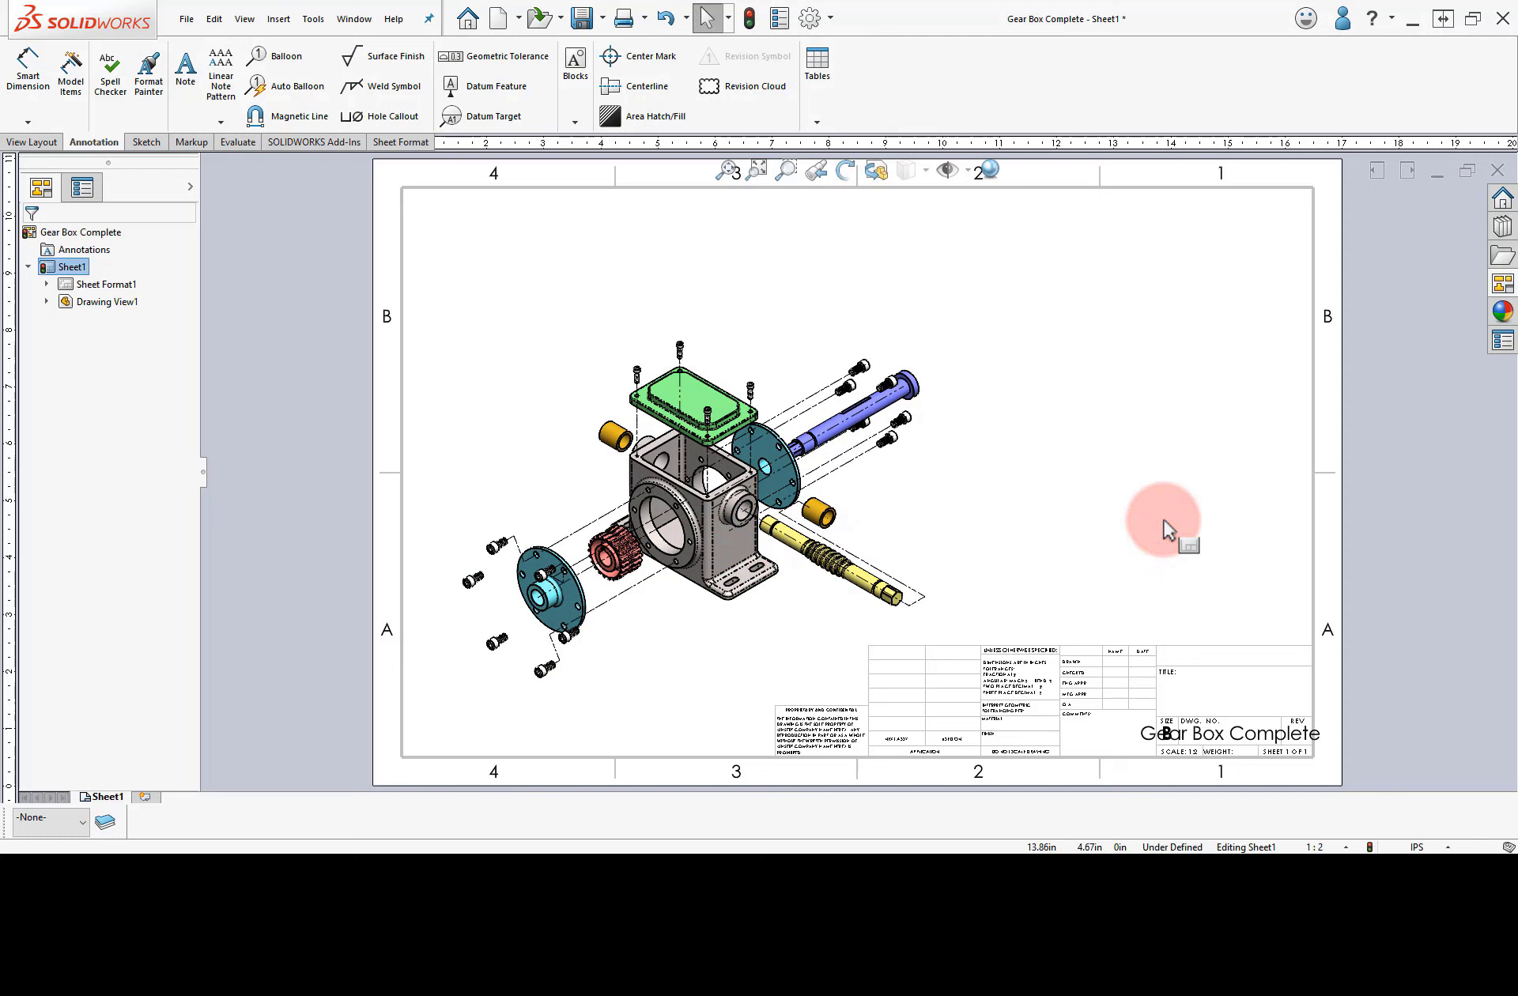
Insert a Bill of Materials for the exploded view and snap it to the top-right border.
click(651, 252)
click(281, 21)
click(307, 115)
click(524, 154)
click(35, 244)
click(878, 212)
drag(905, 207, 938, 204)
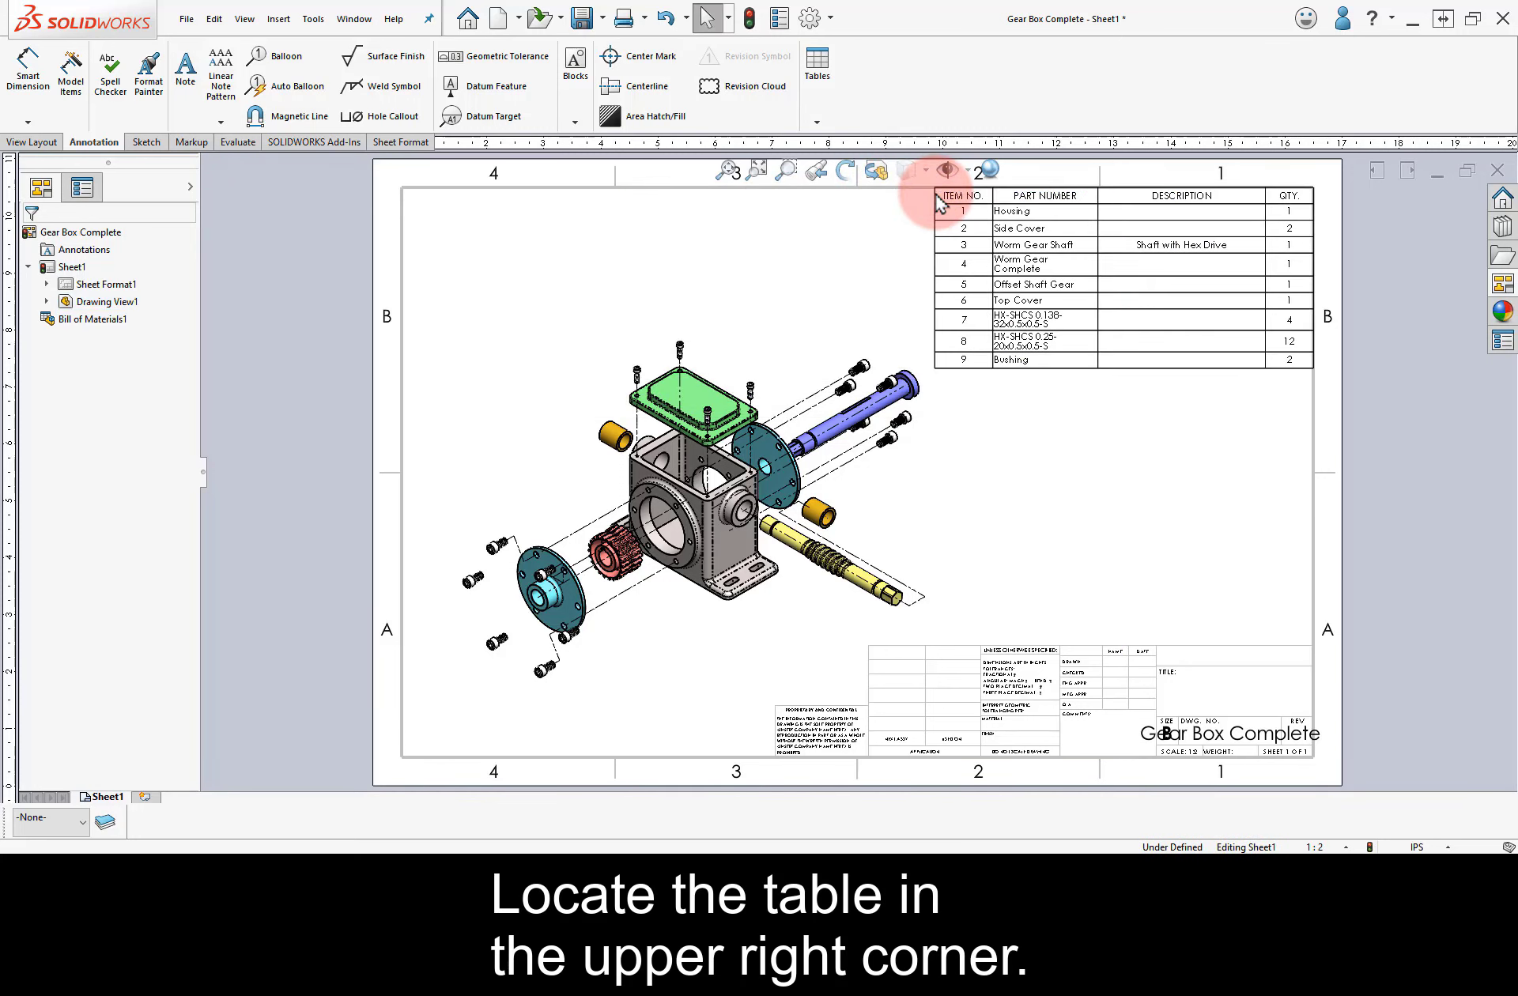
Widen the PART NUMBER column and move the BOM further left and slightly down.
click(1044, 285)
mouse_move(1100, 199)
mouse_down()
mouse_move(1170, 203)
mouse_move(1153, 213)
mouse_up()
click(913, 206)
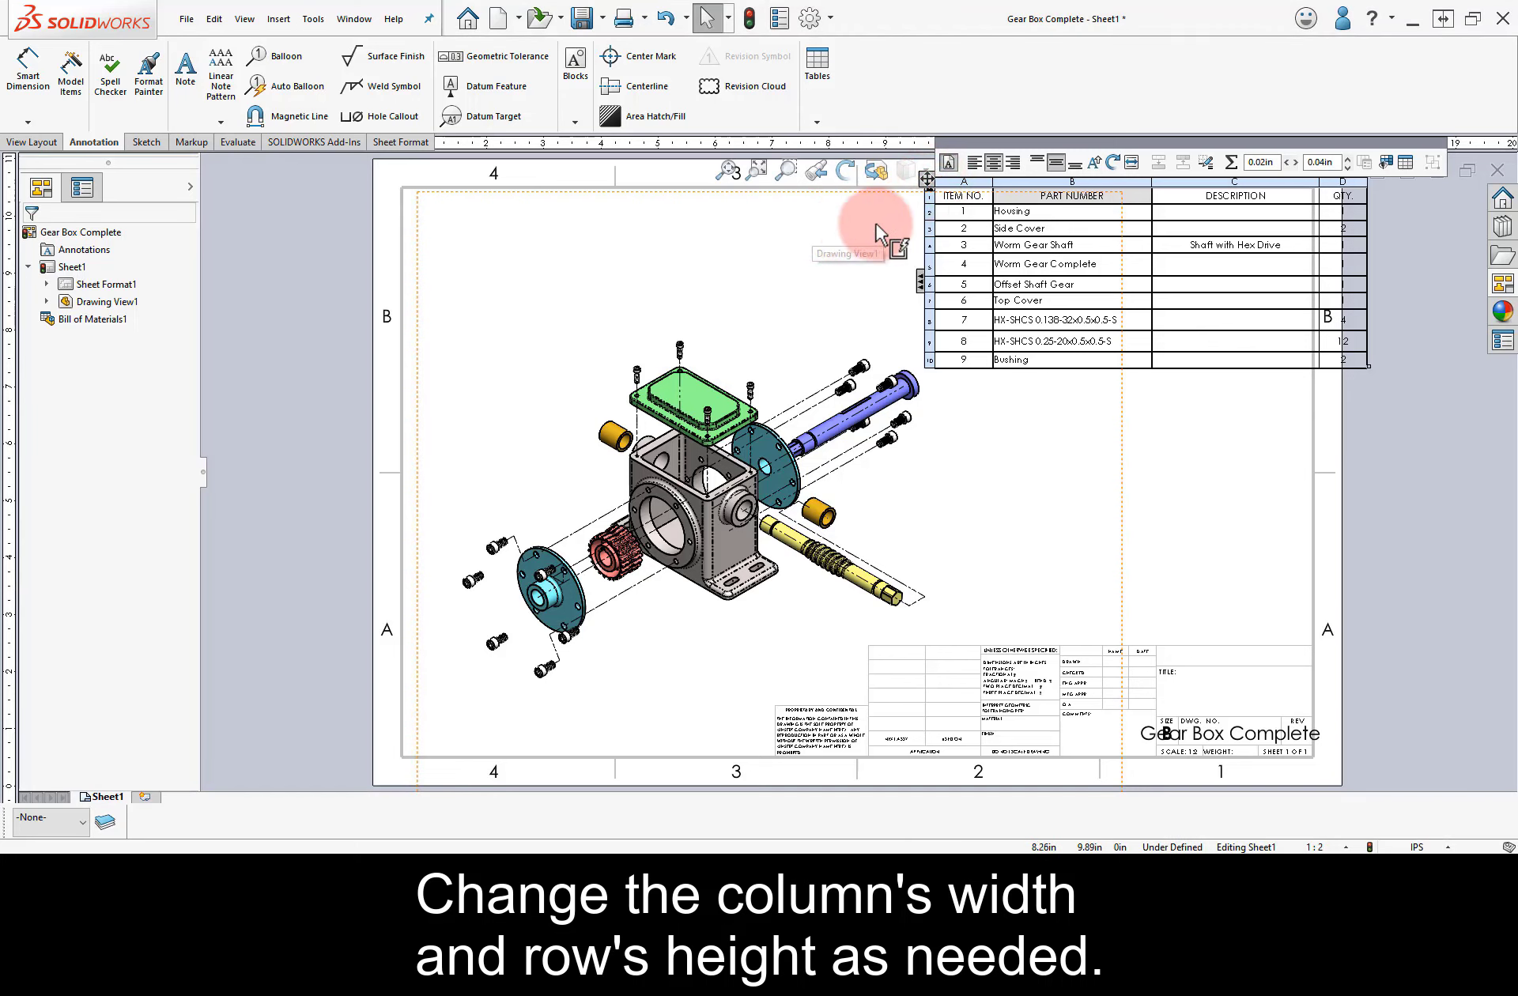
key(z)
scroll(1031, 263, down, 2)
scroll(1007, 305, down, 1)
drag(788, 332, 719, 347)
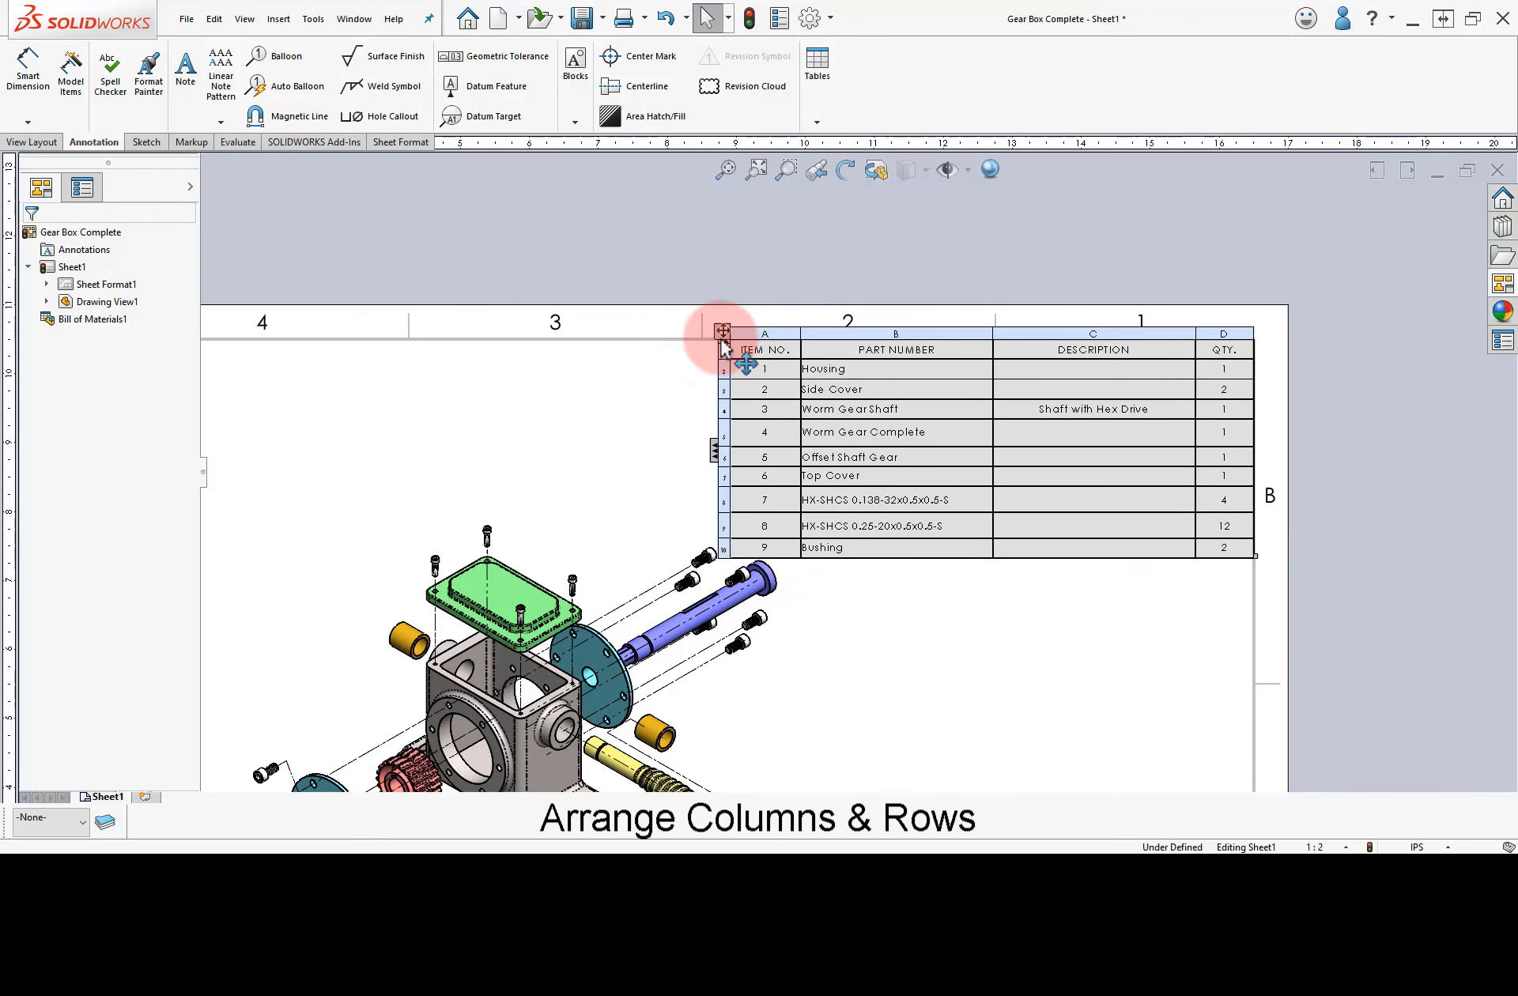
click(723, 353)
click(723, 363)
Shorten the BOM row heights and narrow the DESCRIPTION column.
drag(741, 373, 753, 433)
click(741, 390)
click(748, 414)
click(756, 438)
click(755, 462)
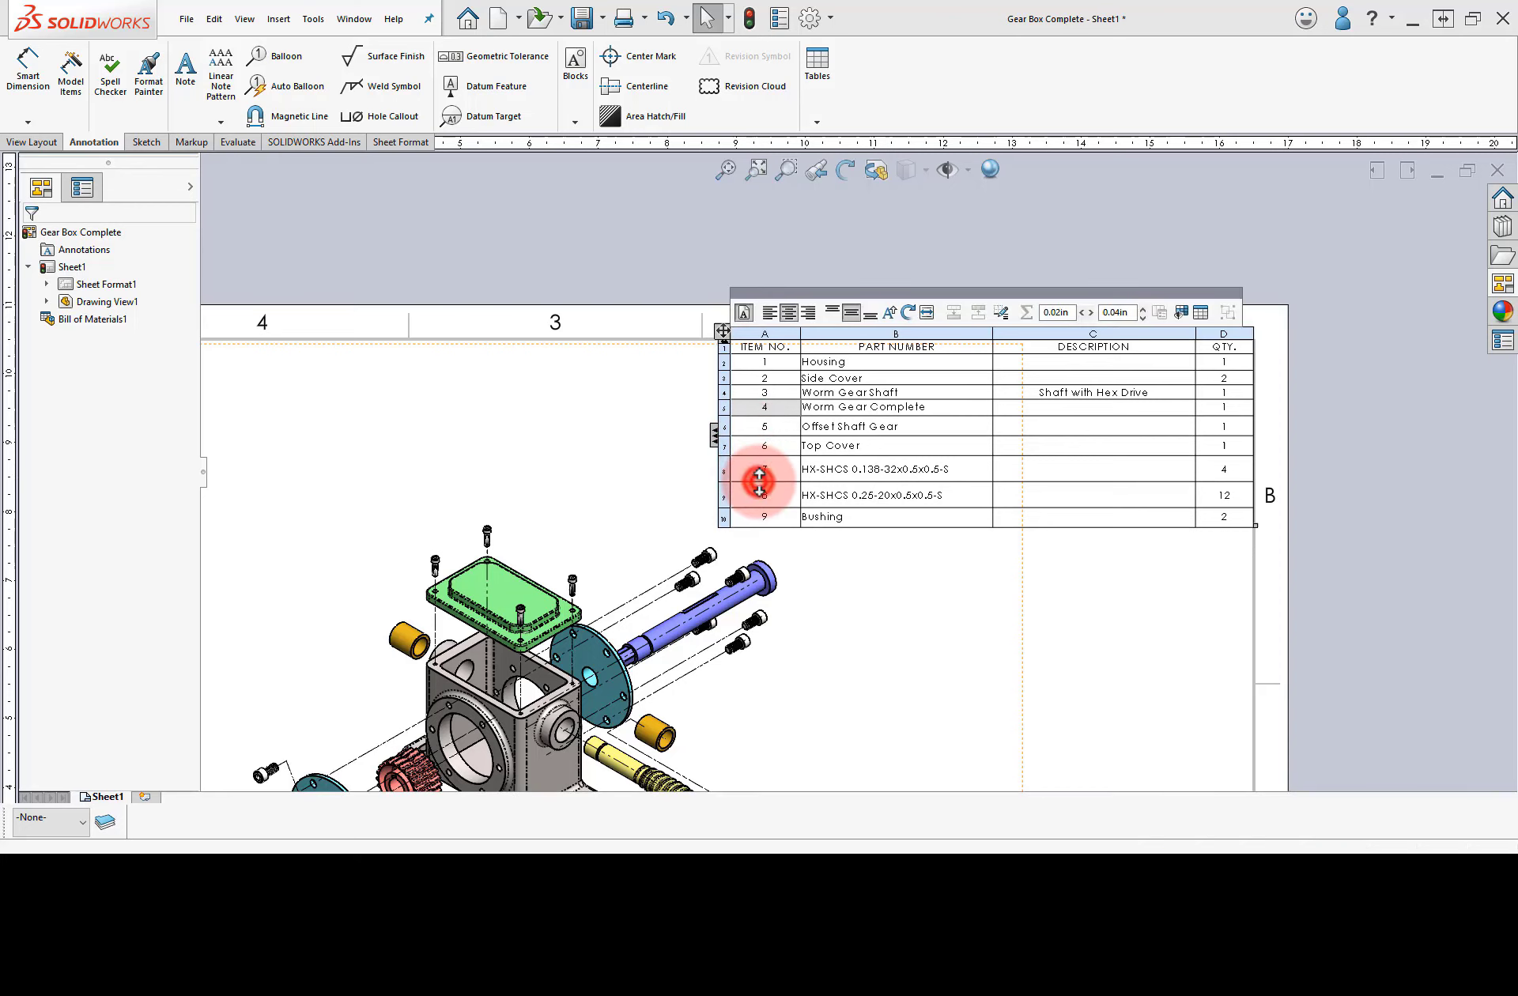
drag(760, 479, 763, 510)
drag(761, 495, 763, 485)
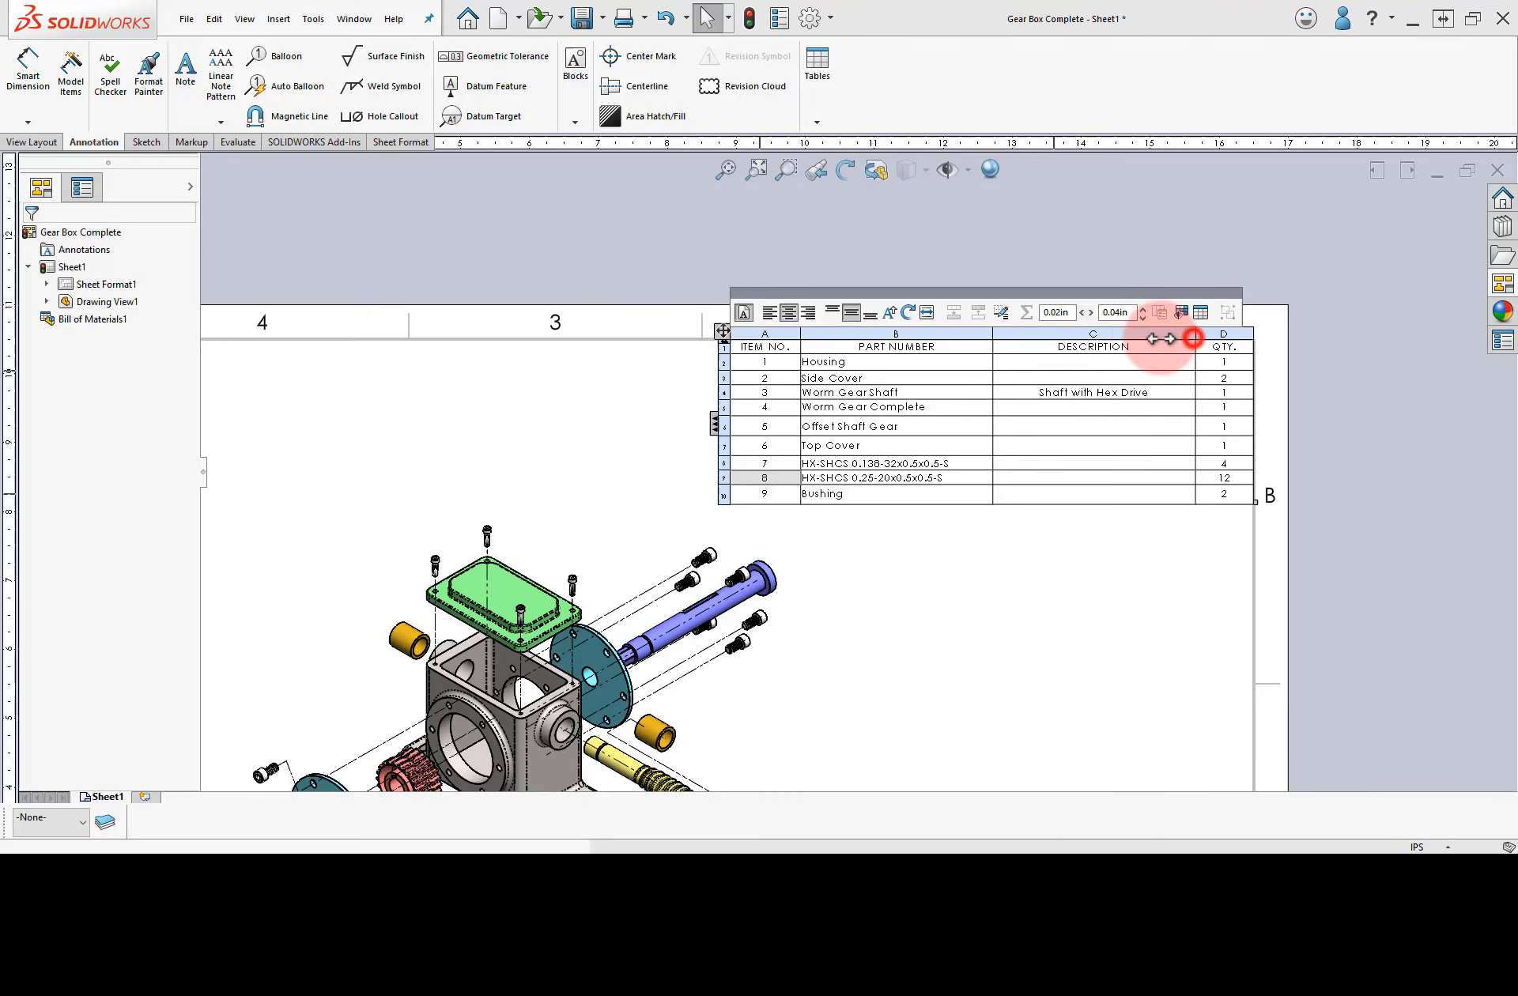
drag(1193, 340, 1157, 339)
click(1189, 334)
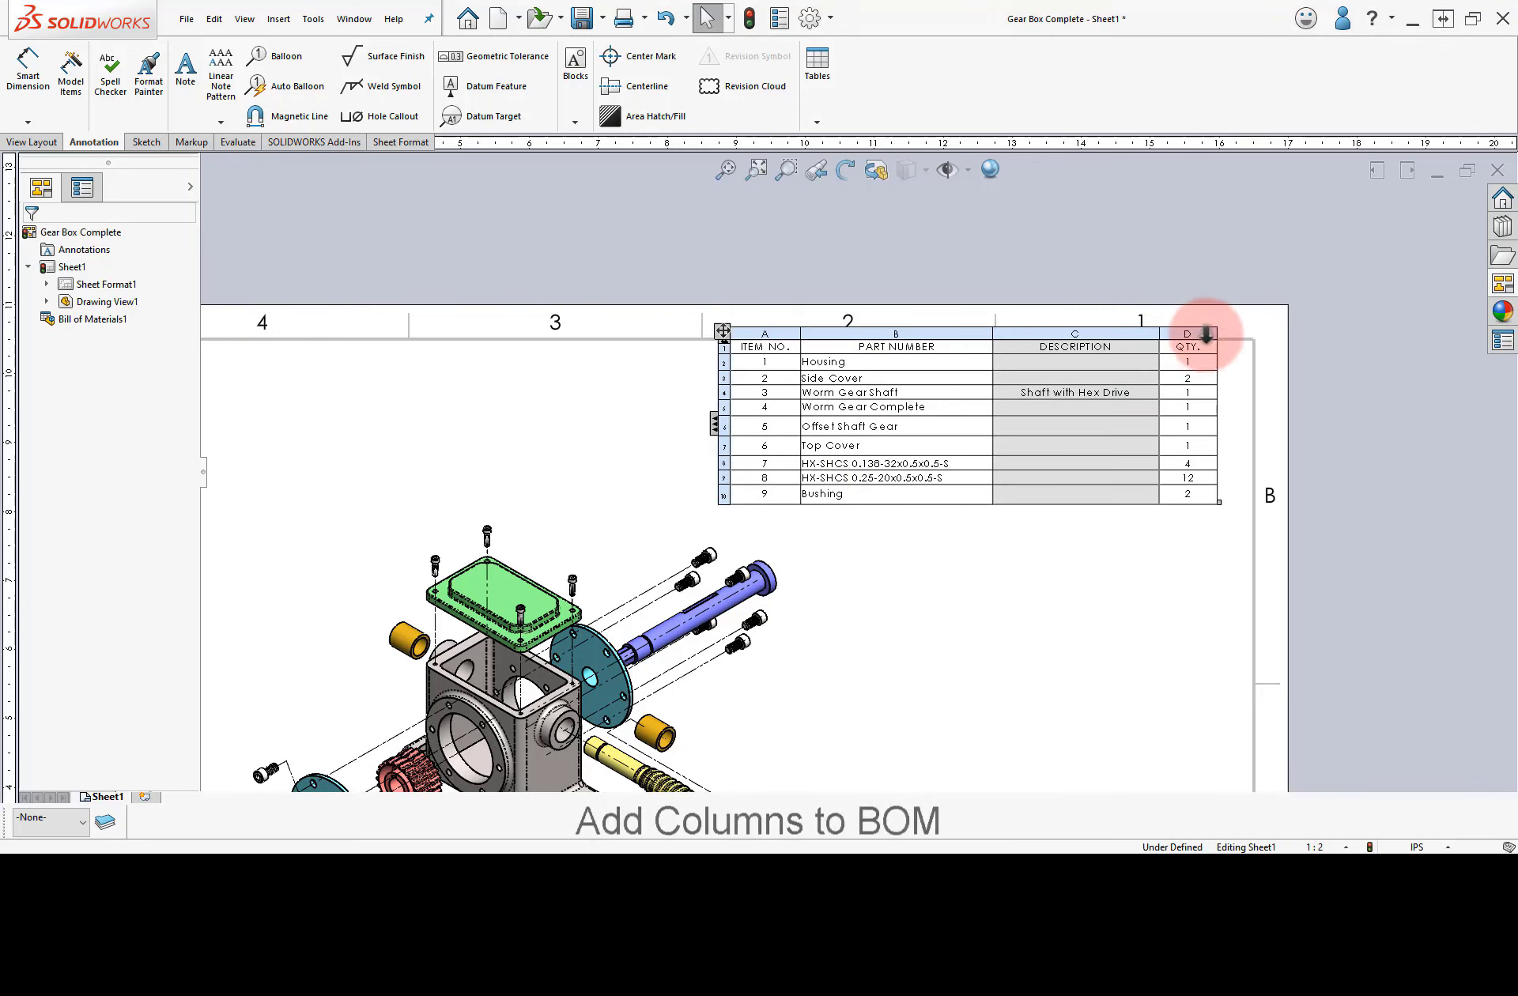
Insert a Material column right of QTY and widen it.
right_click(1200, 335)
mouse_move(1239, 397)
click(1170, 409)
click(1341, 314)
click(1311, 339)
click(1314, 373)
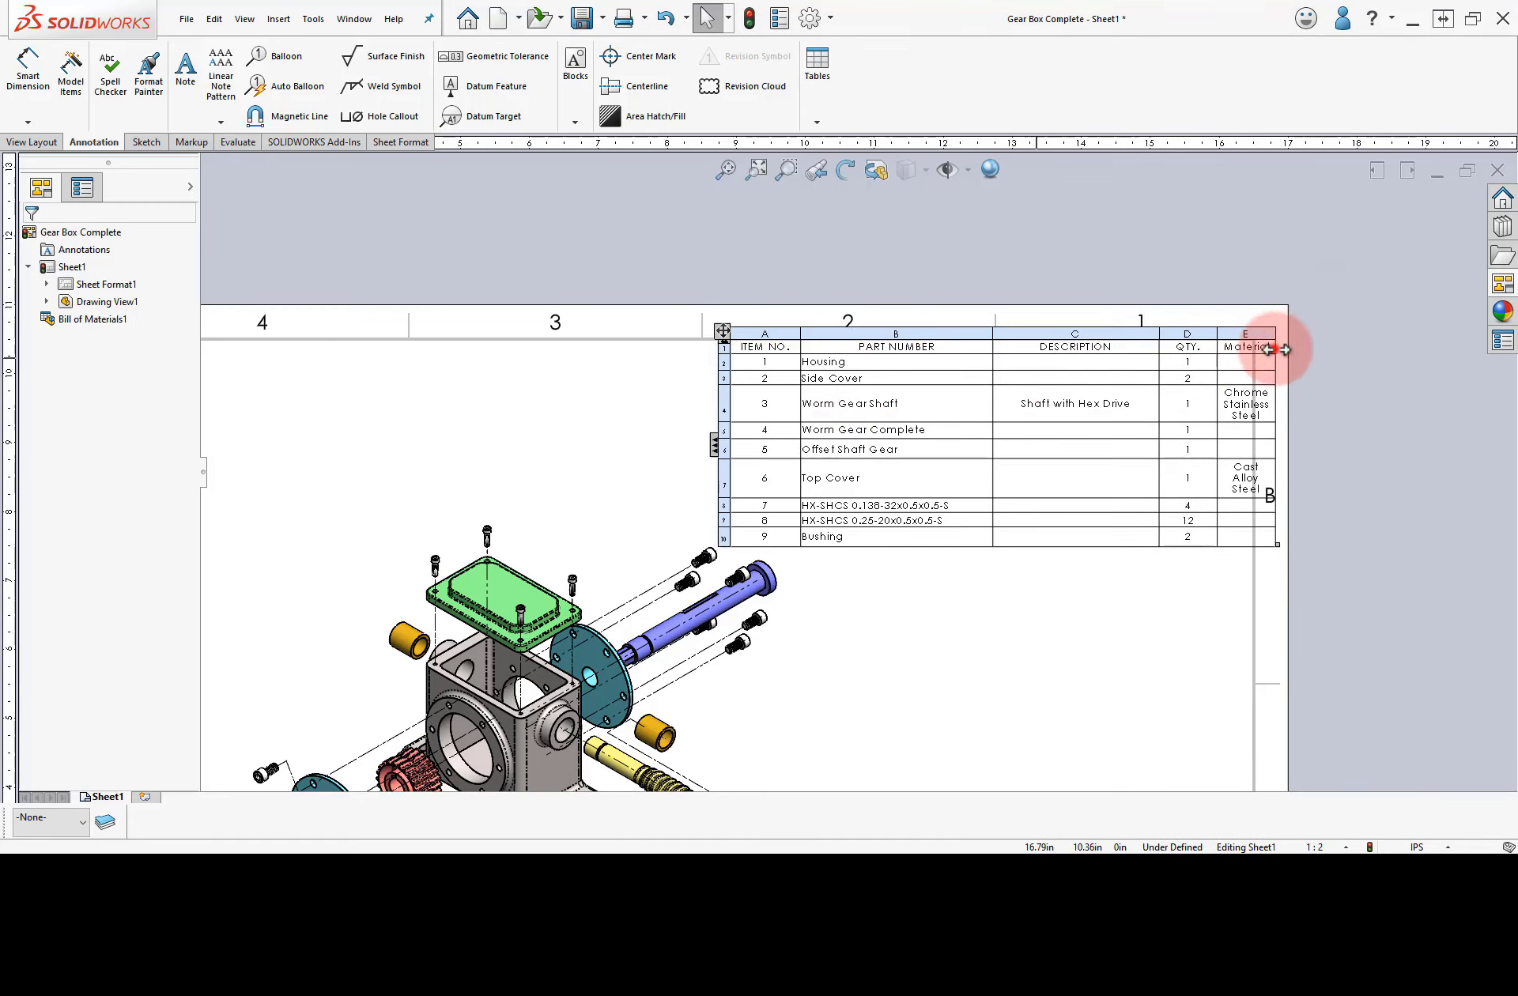
drag(1284, 347, 1362, 353)
Shorten the Worm Gear Shaft and Top Cover rows and move the BOM further left.
click(728, 424)
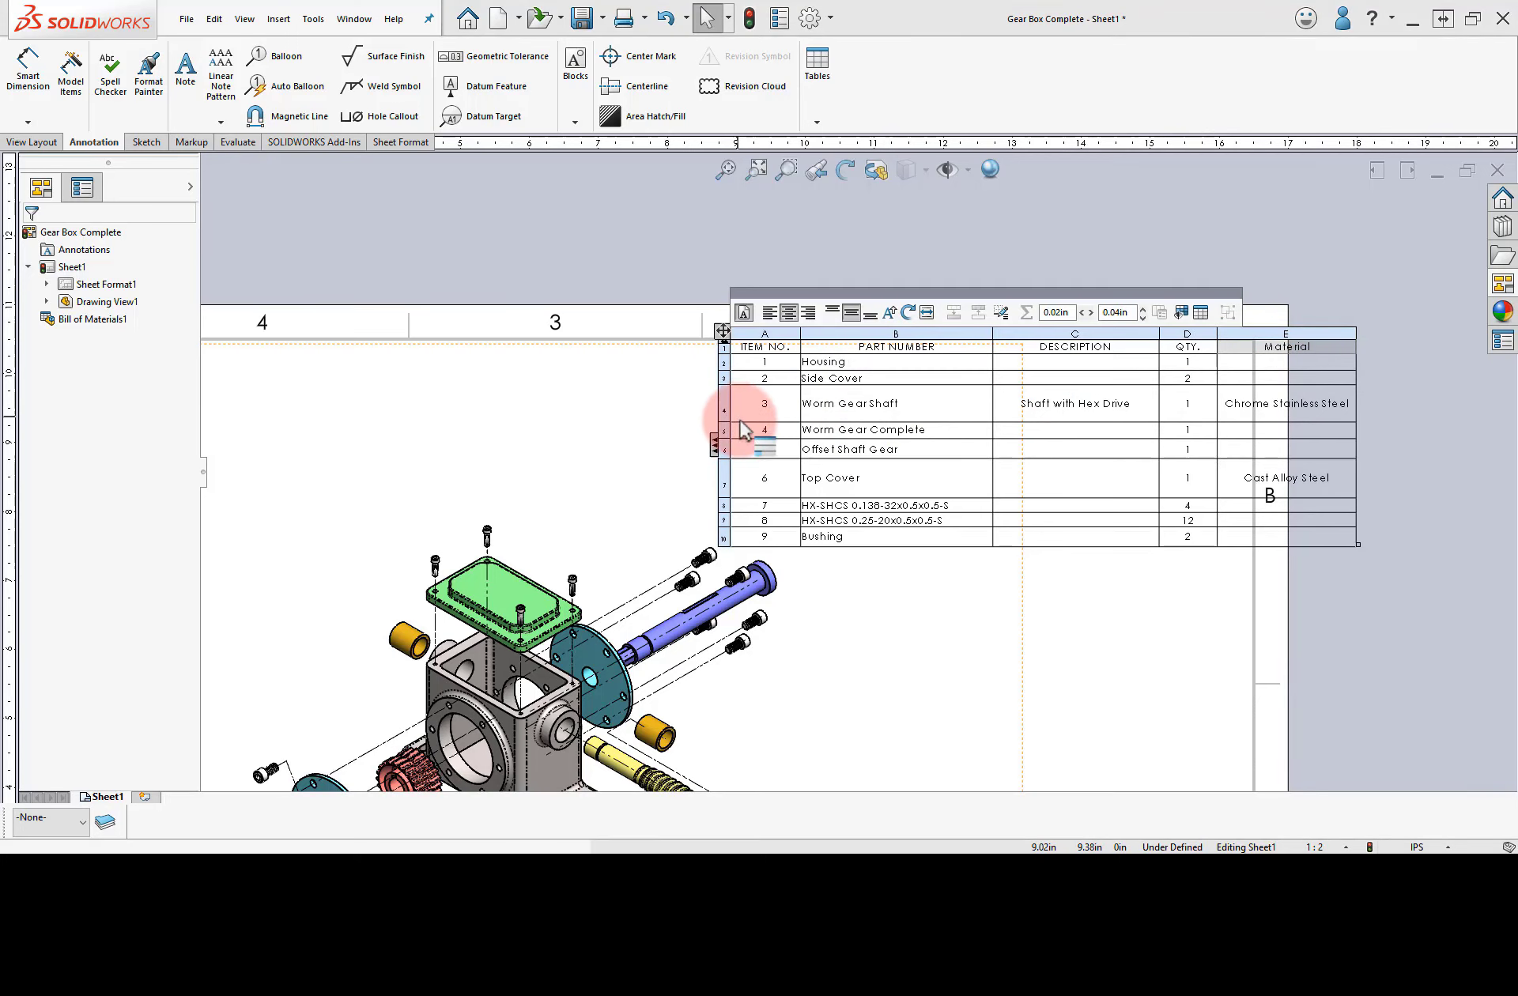
drag(741, 421, 745, 401)
drag(762, 476, 762, 460)
click(1062, 563)
drag(633, 347, 624, 343)
Insert a narrow Weight column right of Material and shift the BOM left.
right_click(1195, 335)
click(1122, 409)
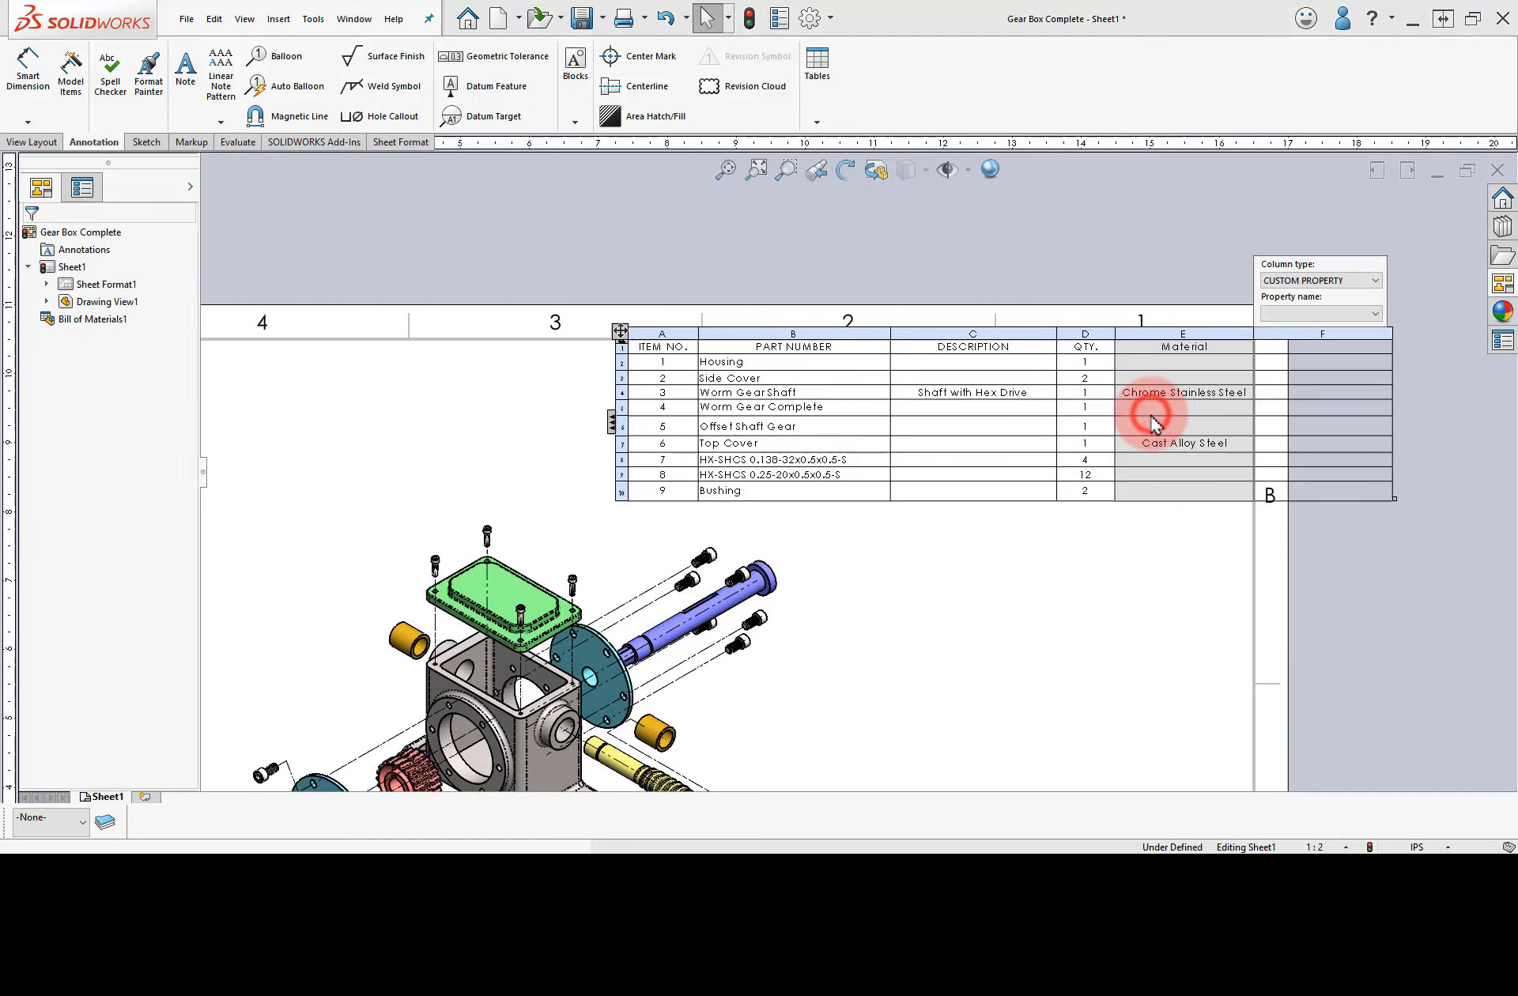
click(1376, 316)
click(1324, 505)
drag(1393, 376, 1317, 376)
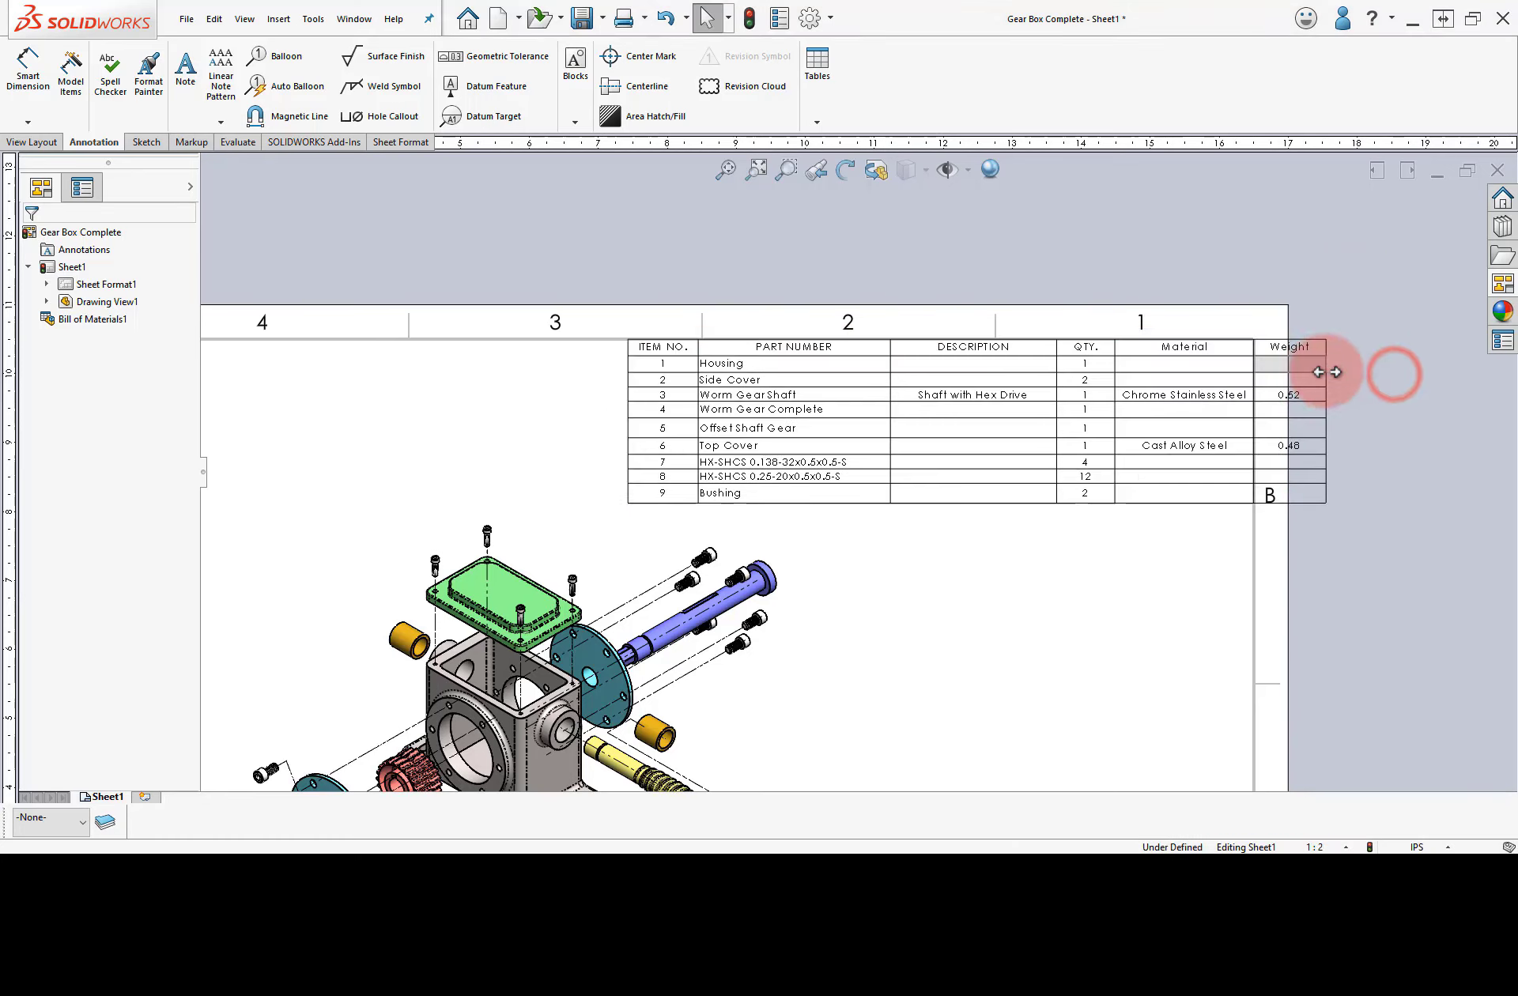
drag(617, 327, 558, 331)
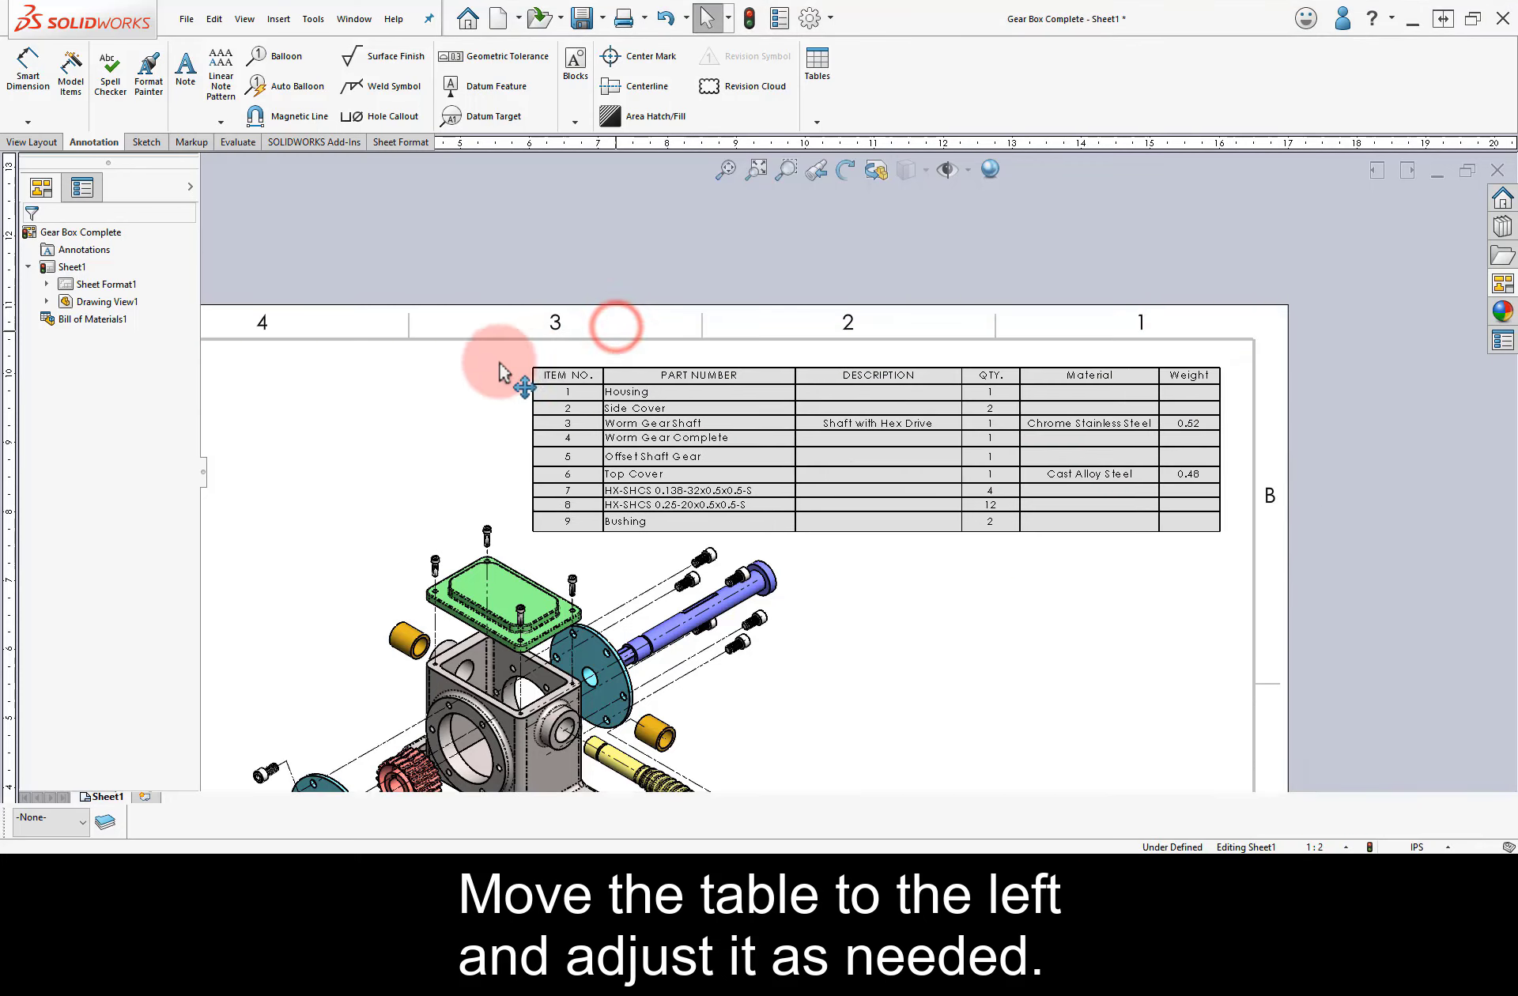
click(1153, 586)
Give the Housing part the properties Cast P/N 1234-B, Cast Alloy Steel, weight 4.40, and save it.
middle_drag(1006, 669, 976, 545)
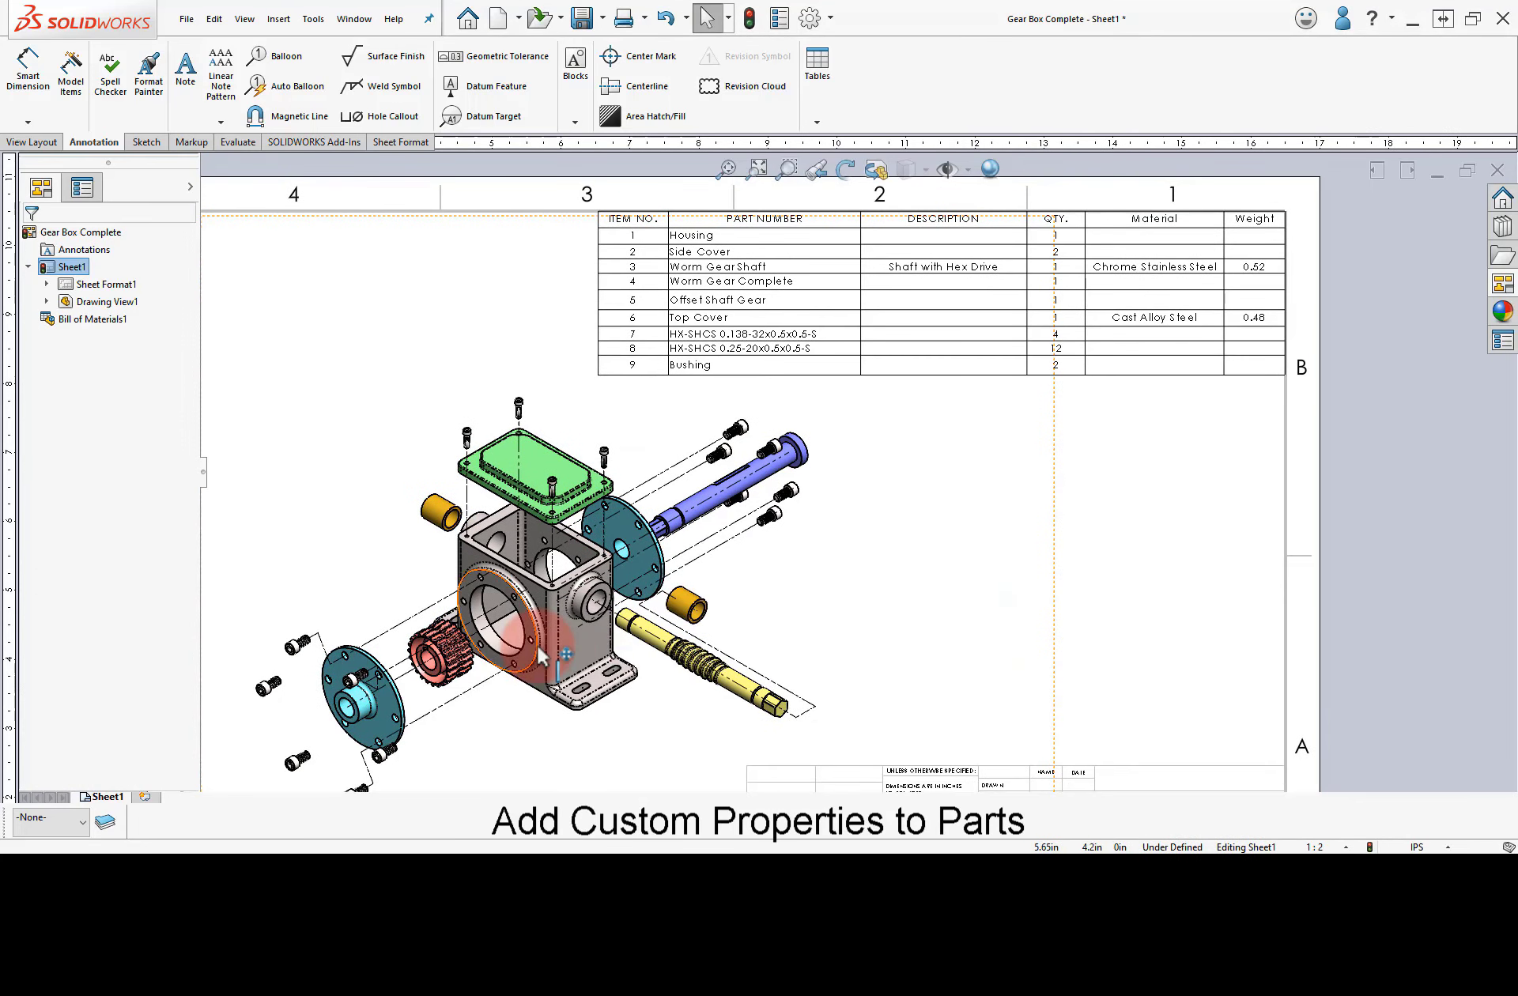
click(578, 672)
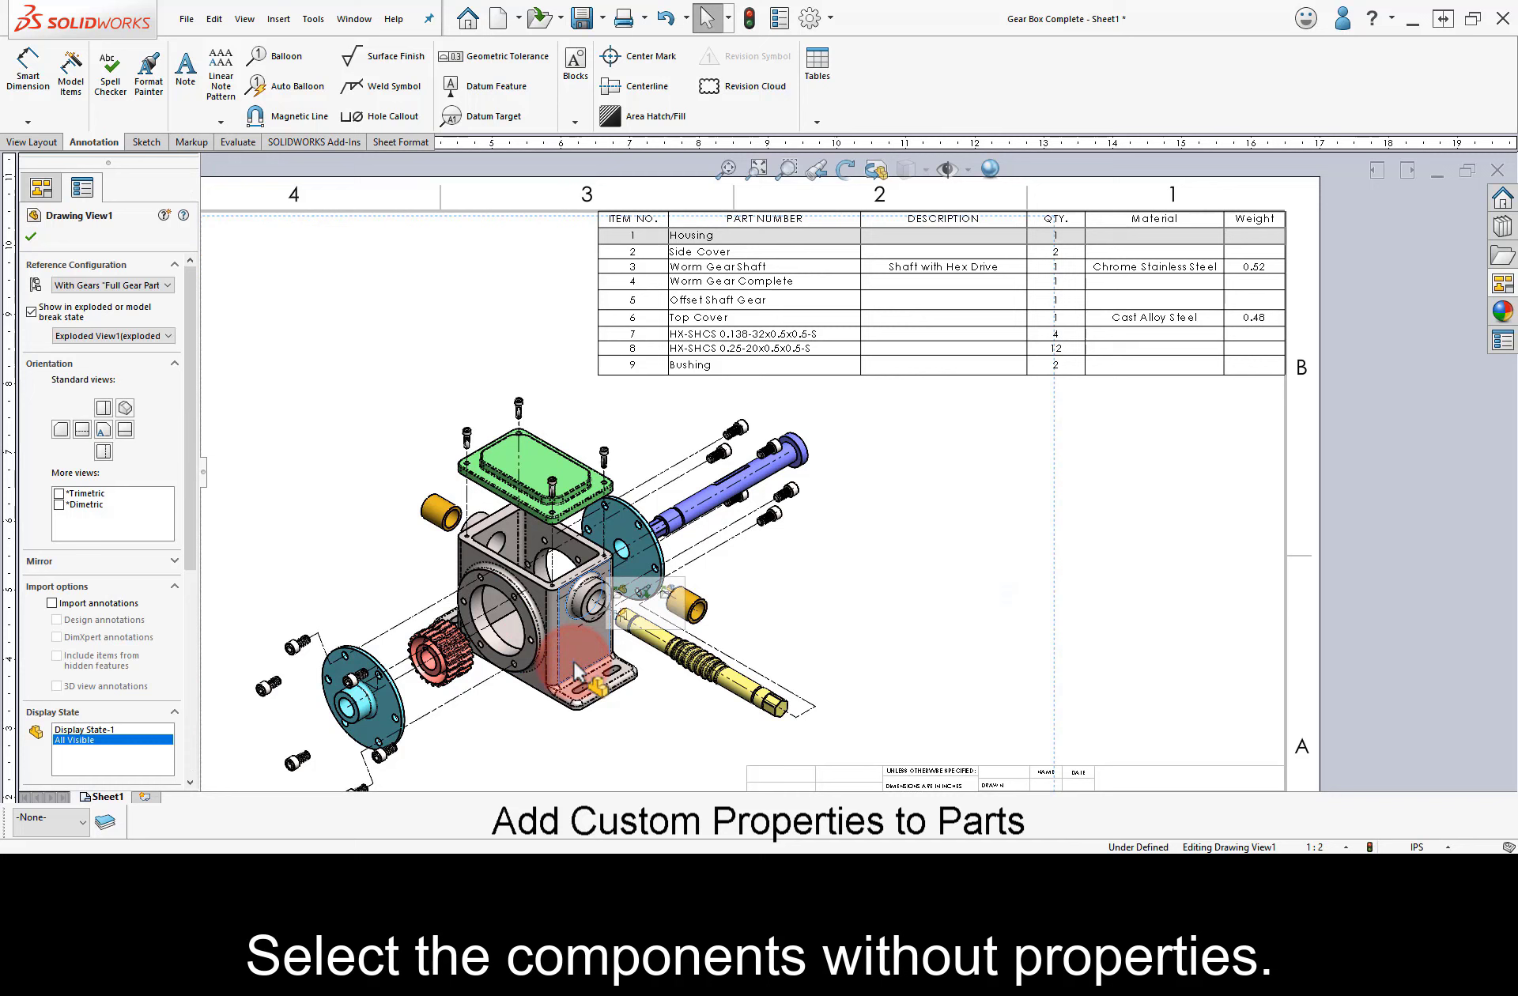
click(620, 592)
click(1504, 340)
text(P/N 1234-B)
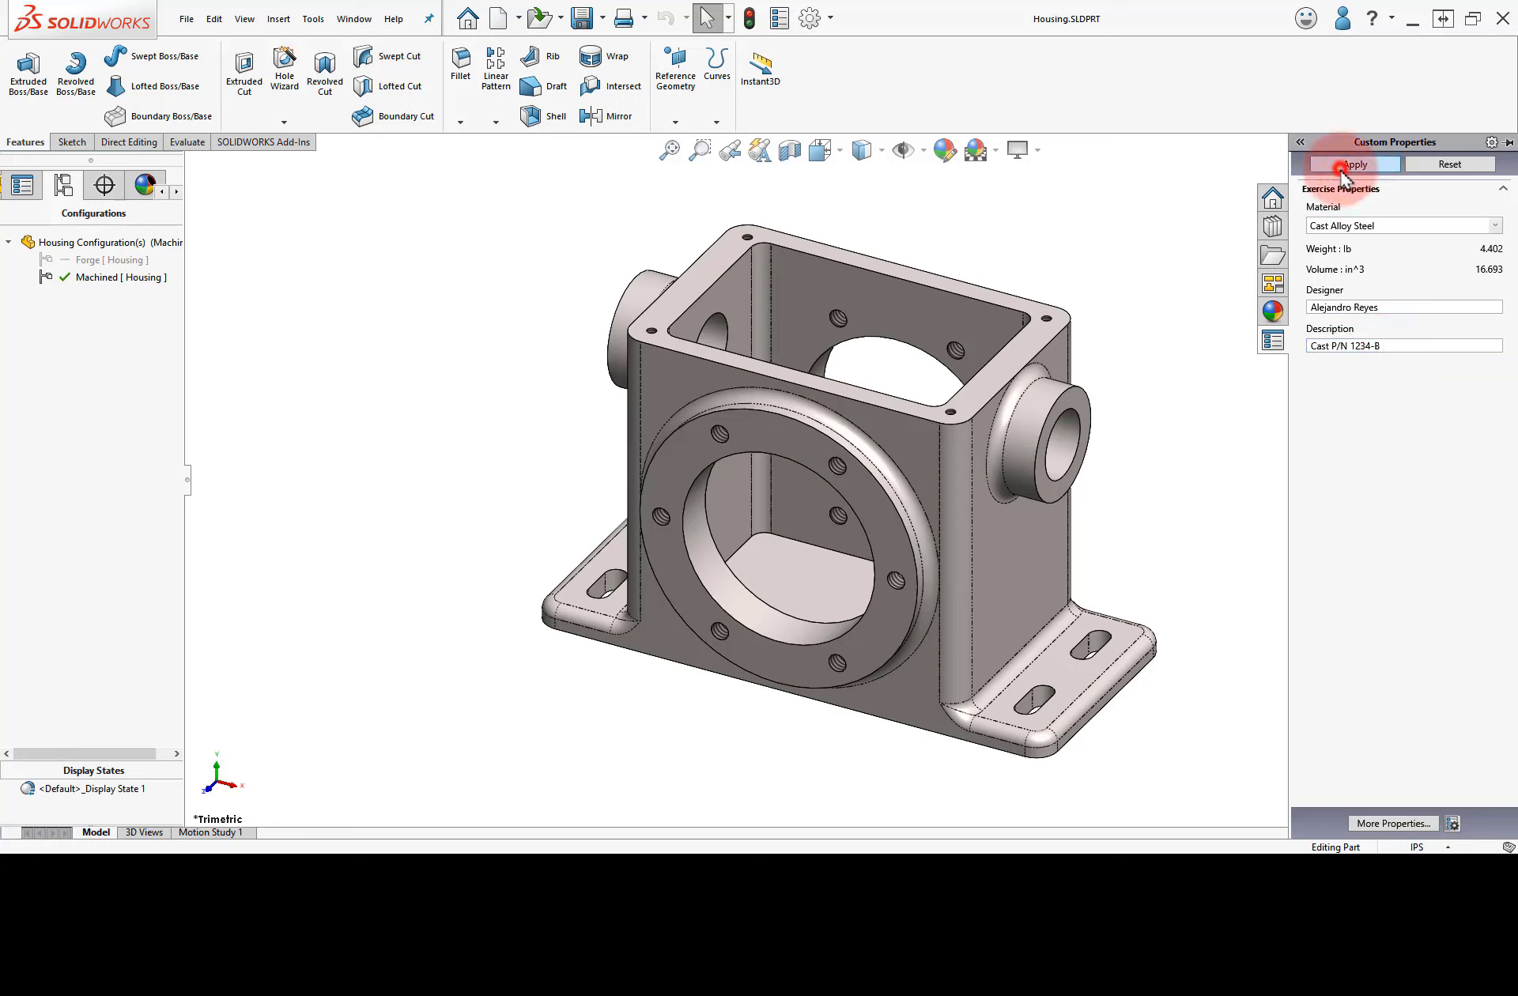
click(1343, 169)
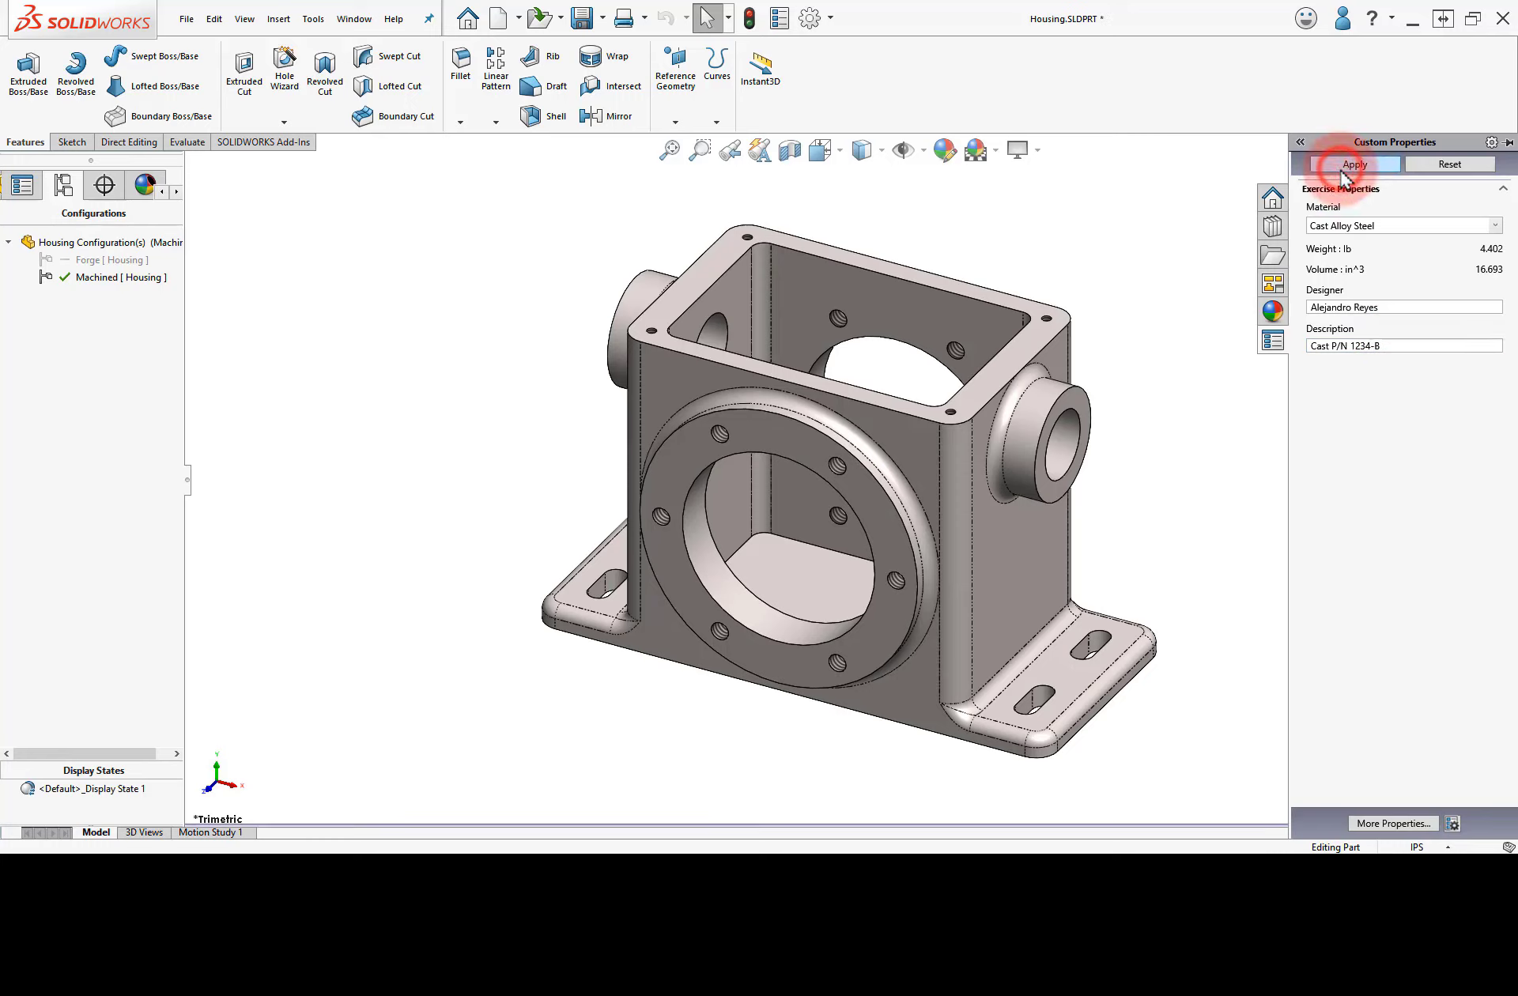
click(1116, 225)
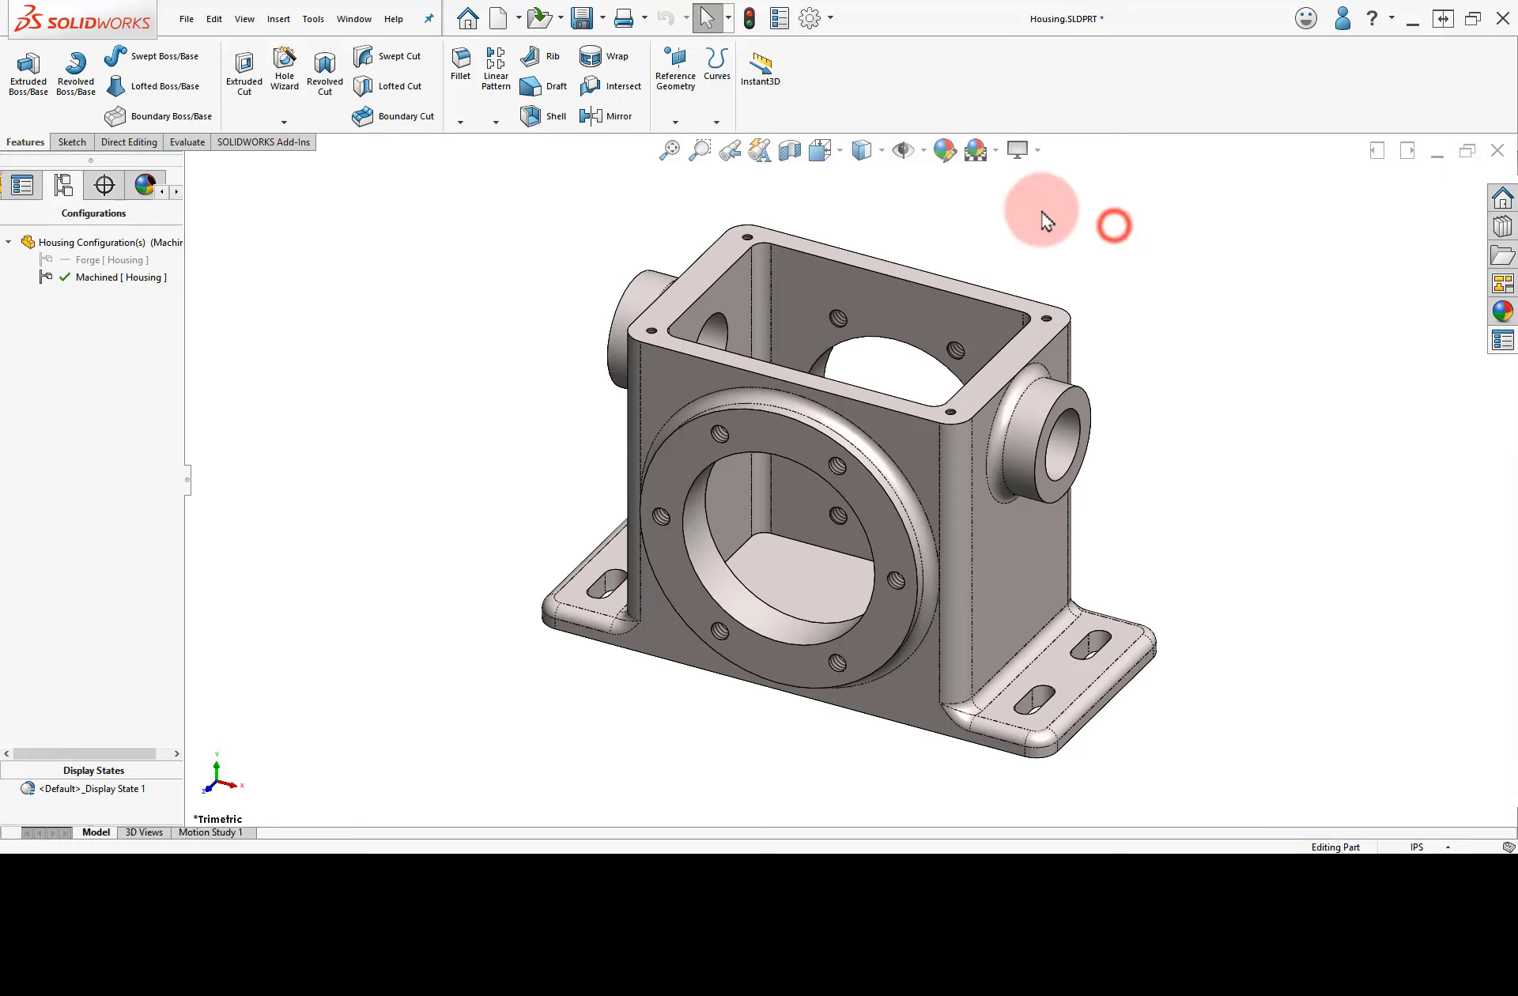
click(582, 19)
Return to the Gear Box Complete drawing and rebuild it to refresh the Housing row.
click(410, 273)
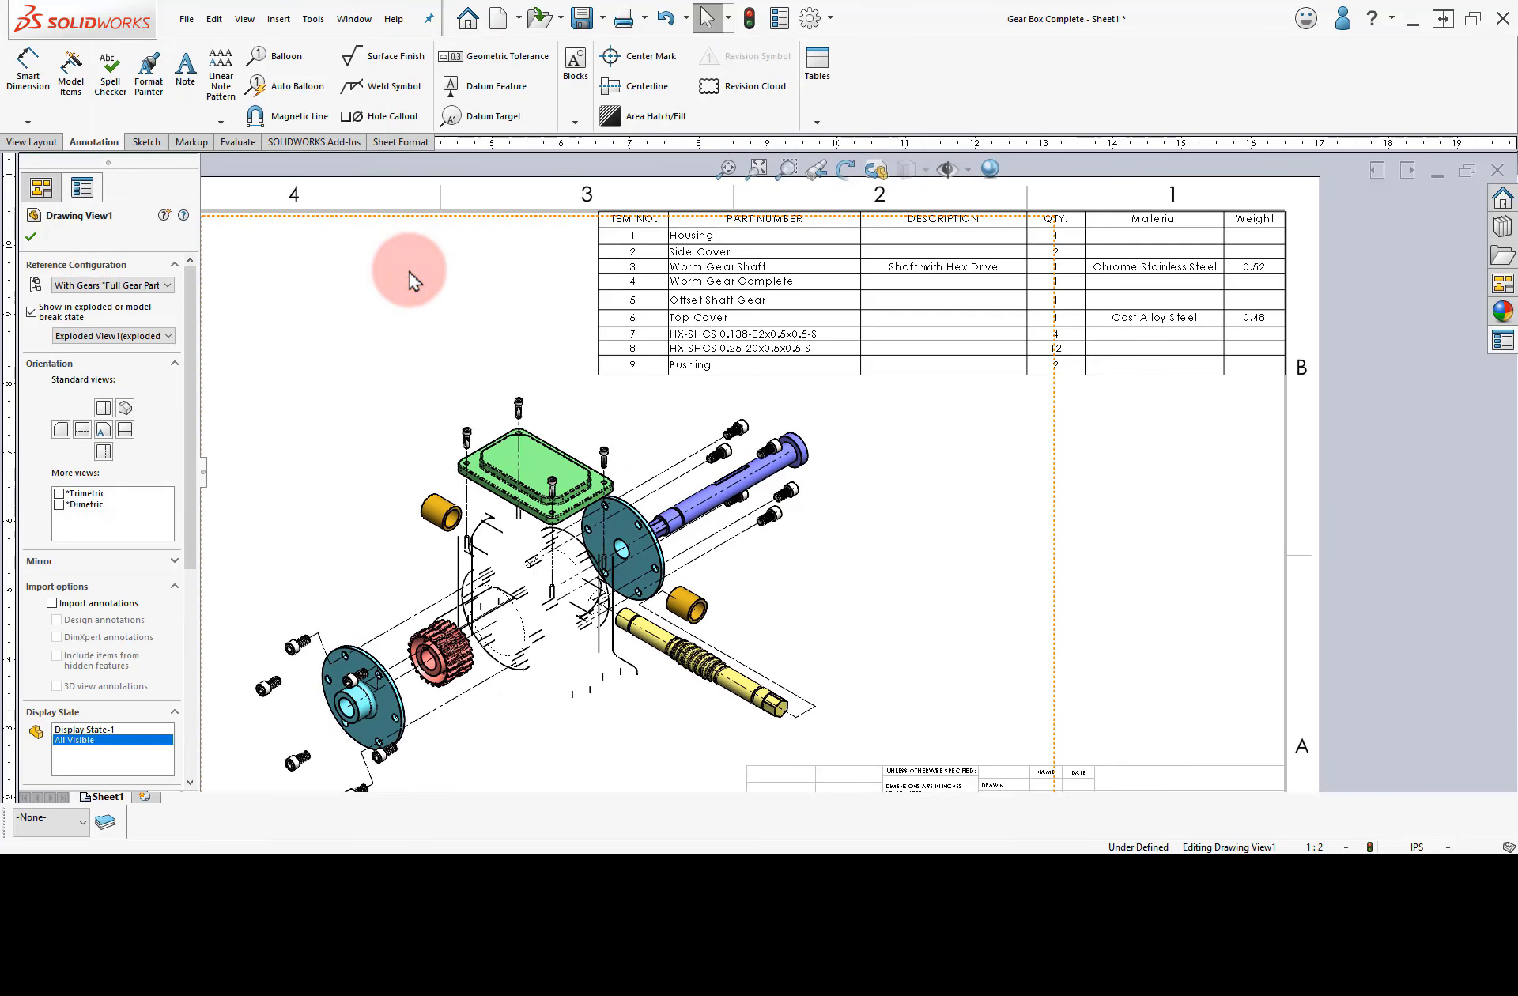
click(752, 25)
click(1178, 442)
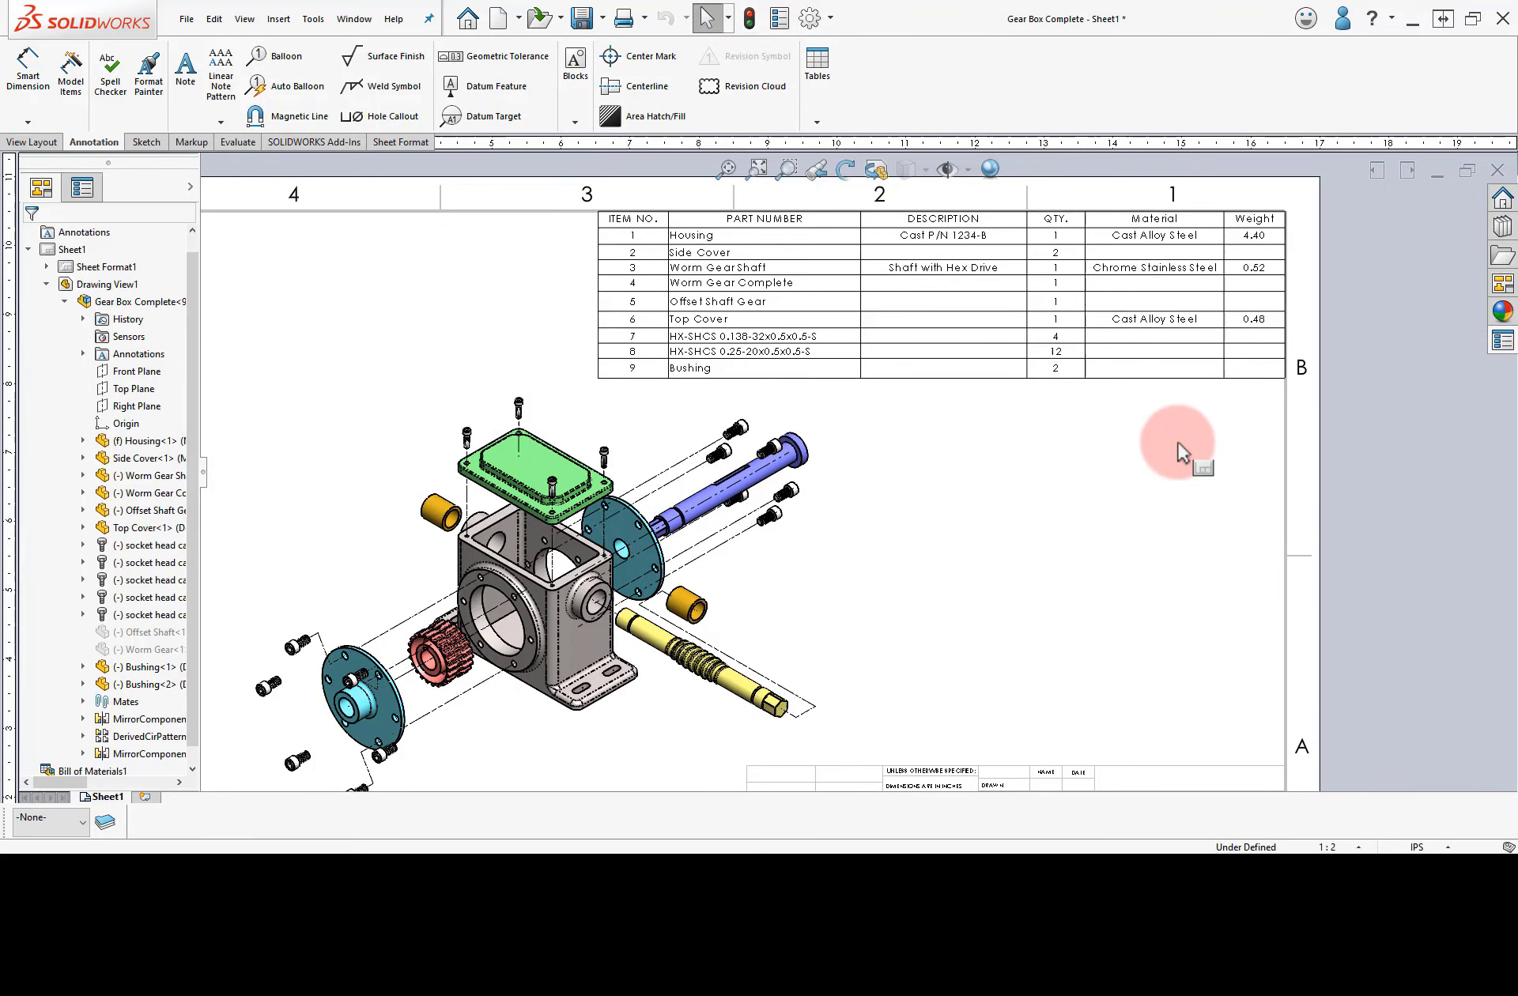
click(667, 491)
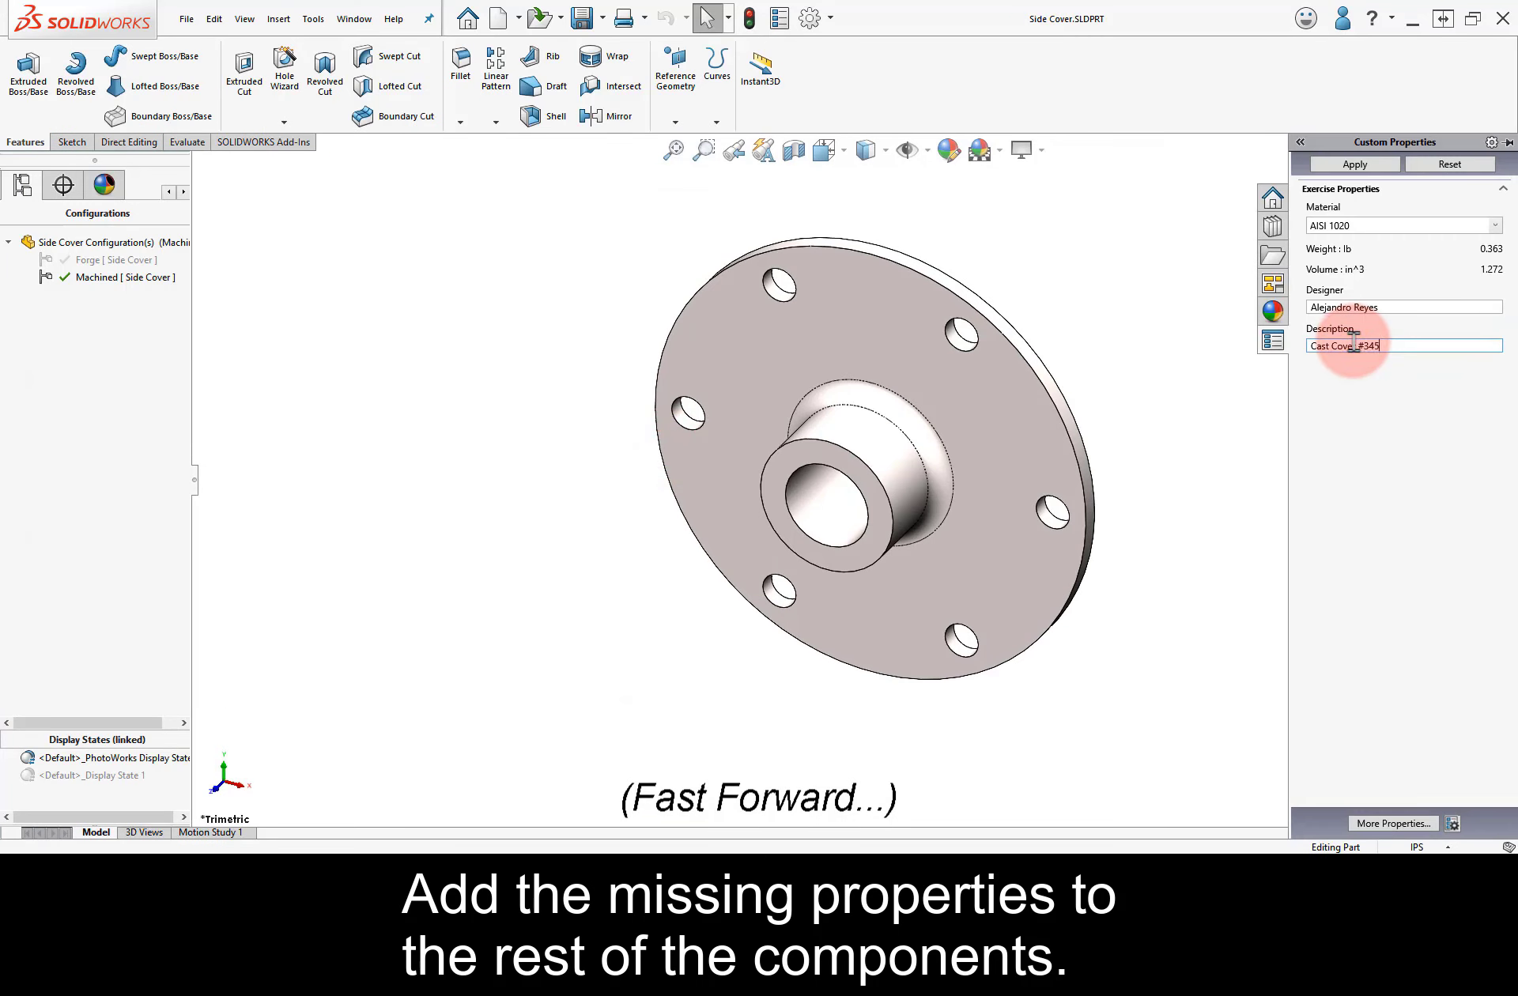
Save the Side Cover's properties, then enter and save the Worm Gear's description.
click(1355, 164)
click(582, 16)
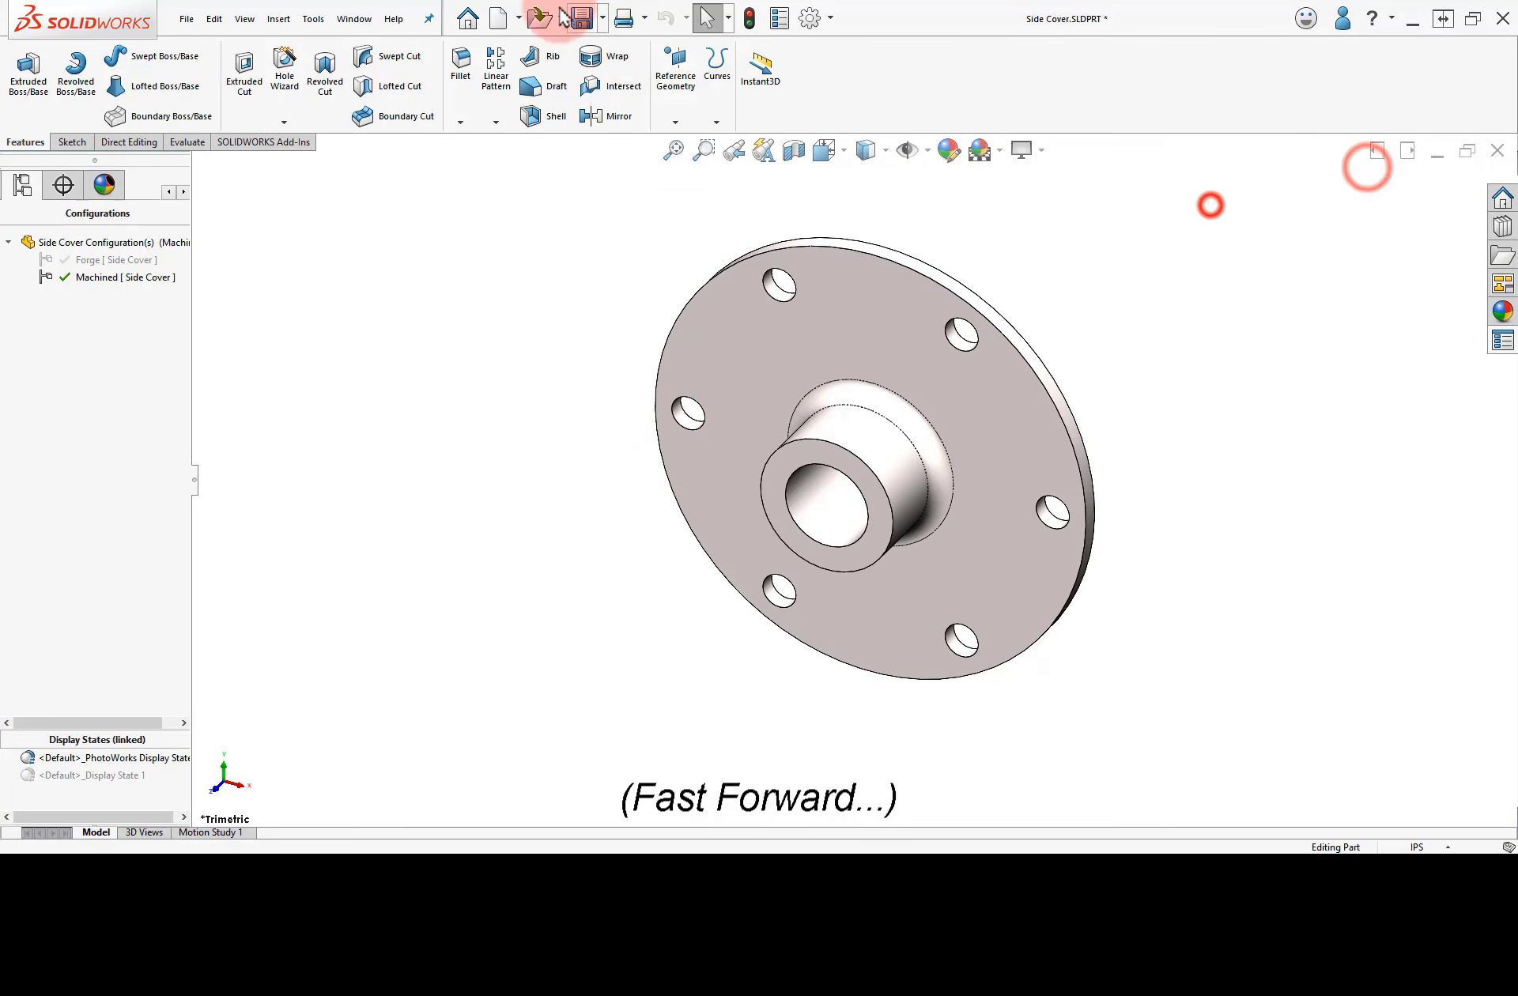
click(1492, 166)
click(443, 655)
click(497, 583)
click(1503, 341)
click(1391, 347)
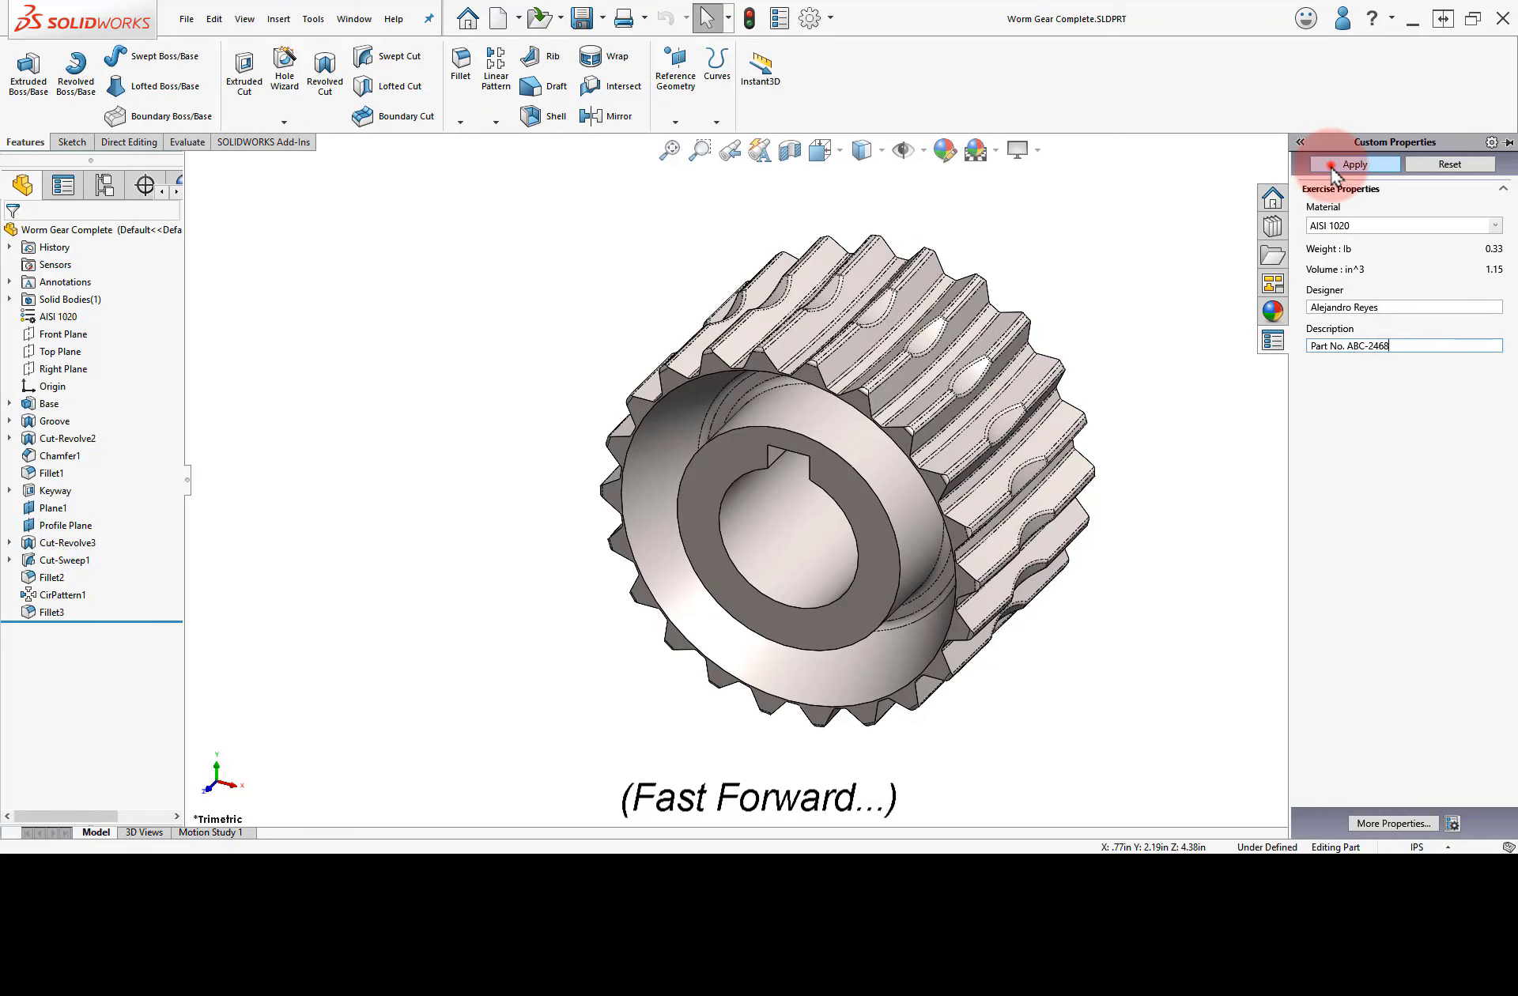
click(1356, 164)
click(581, 18)
click(1497, 152)
Apply and save the Offset Shaft Gear's custom properties, then rebuild the drawing.
right_click(756, 311)
click(814, 374)
click(1498, 343)
click(1354, 164)
click(1083, 352)
click(582, 17)
click(1496, 152)
click(750, 16)
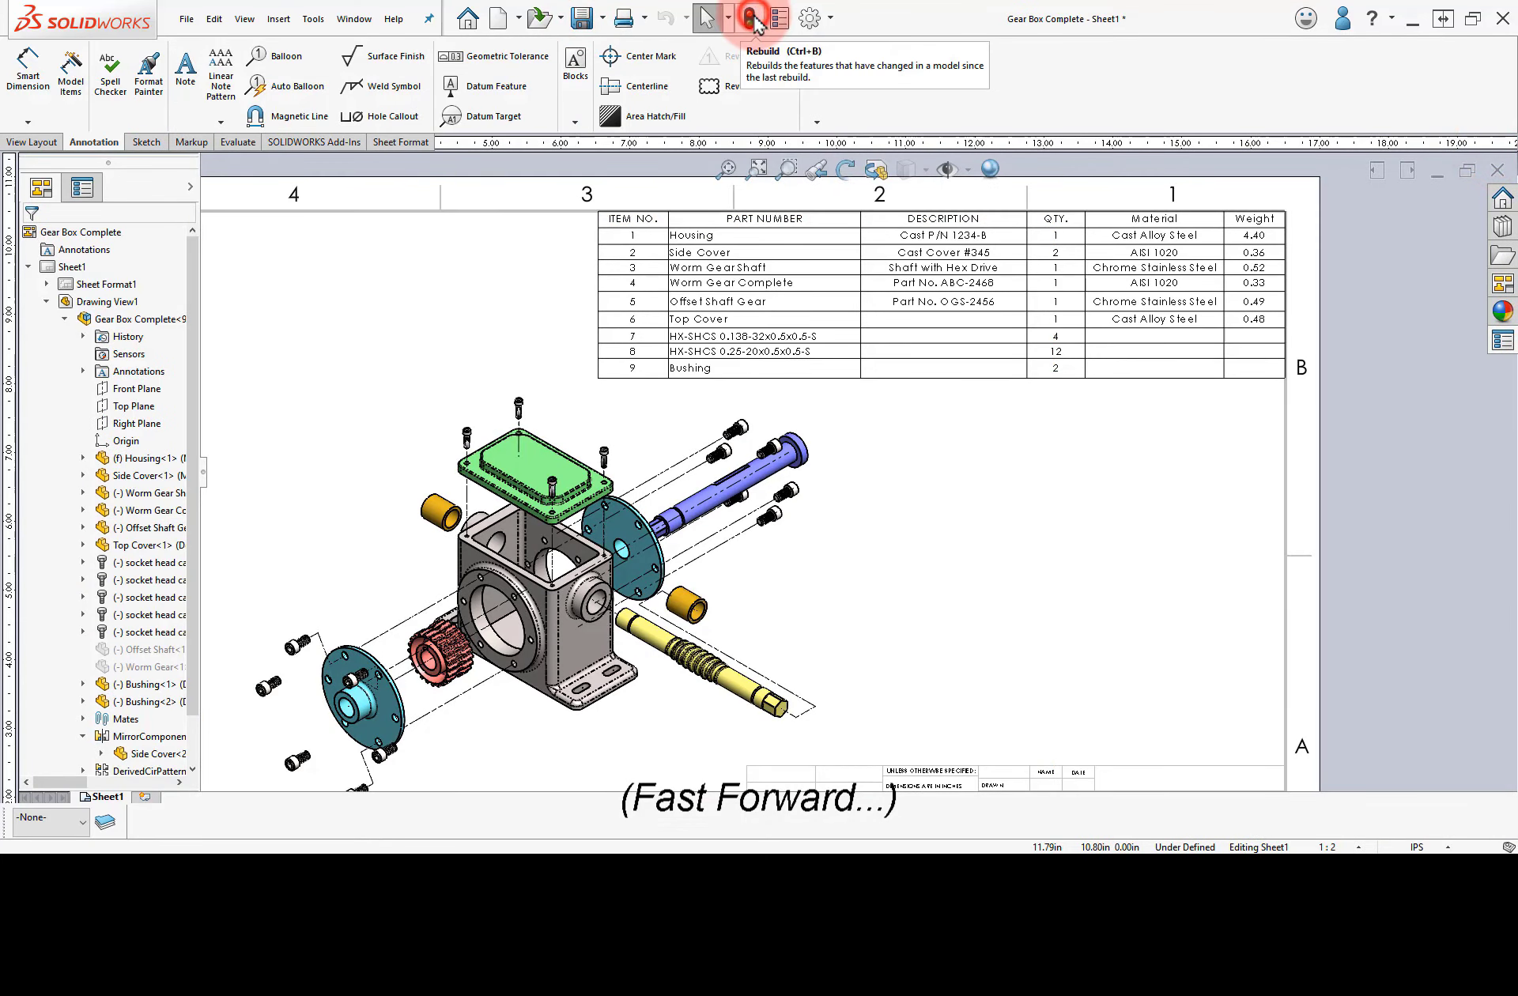
Enter and save the Top Cover's description, then rebuild the drawing.
click(554, 457)
click(599, 395)
click(1499, 343)
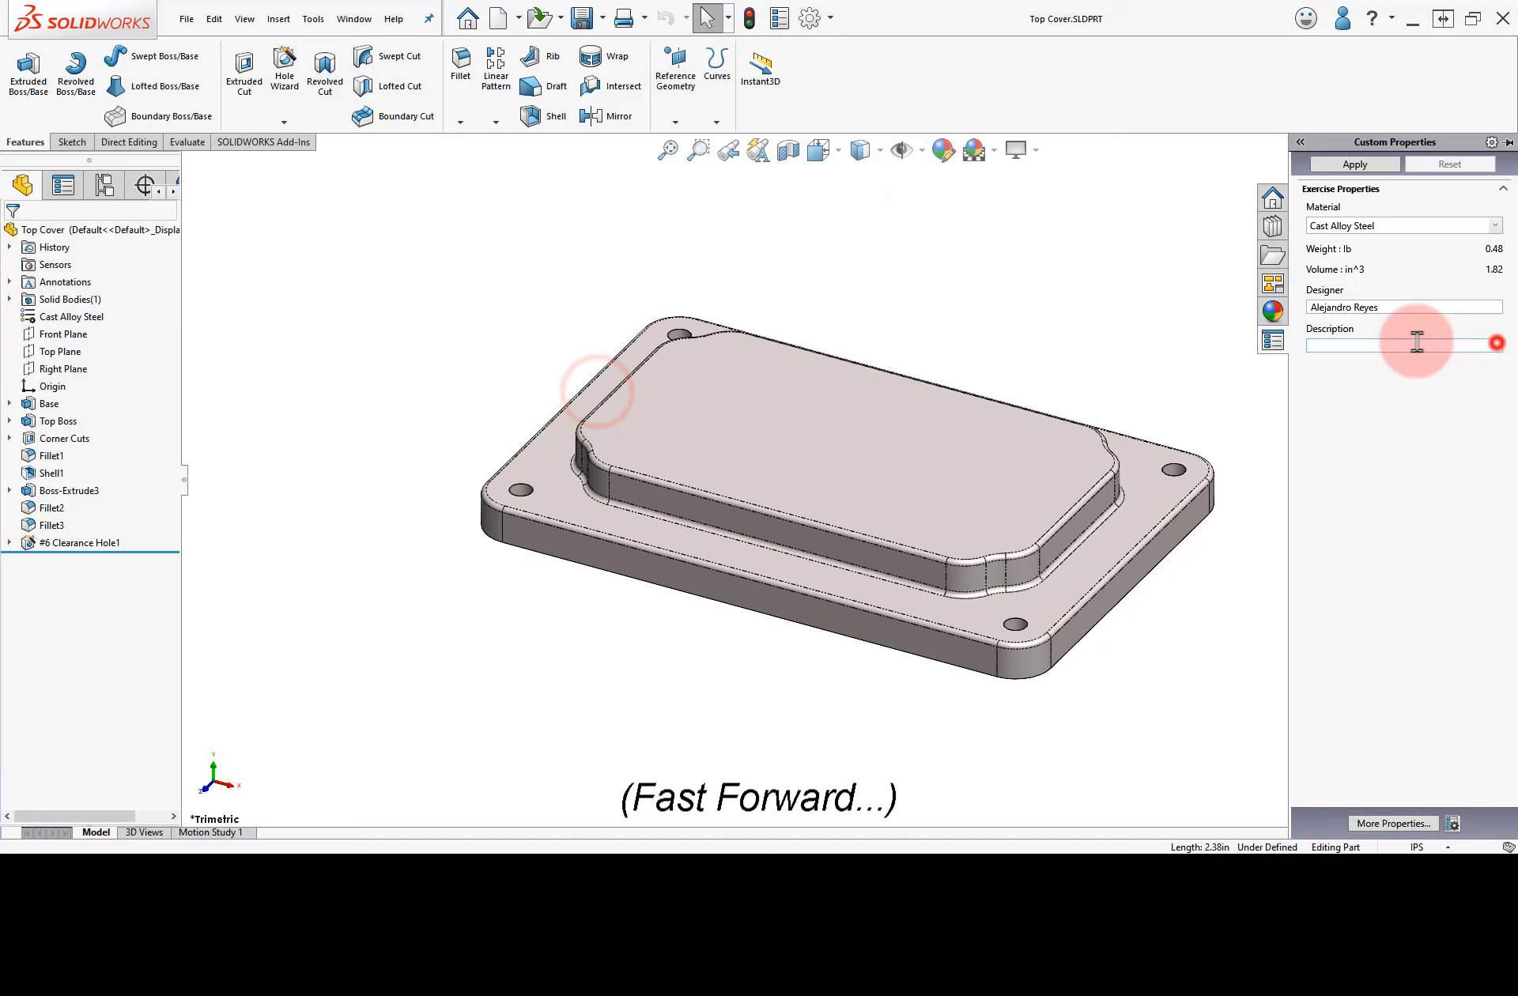
click(1383, 343)
click(1355, 164)
click(1166, 295)
click(582, 17)
click(1496, 155)
click(740, 18)
click(441, 380)
scroll(546, 357, up, 3)
scroll(194, 465, down, 5)
Enter and apply the Bushing's description, then return to the drawing.
click(95, 605)
click(724, 172)
click(834, 499)
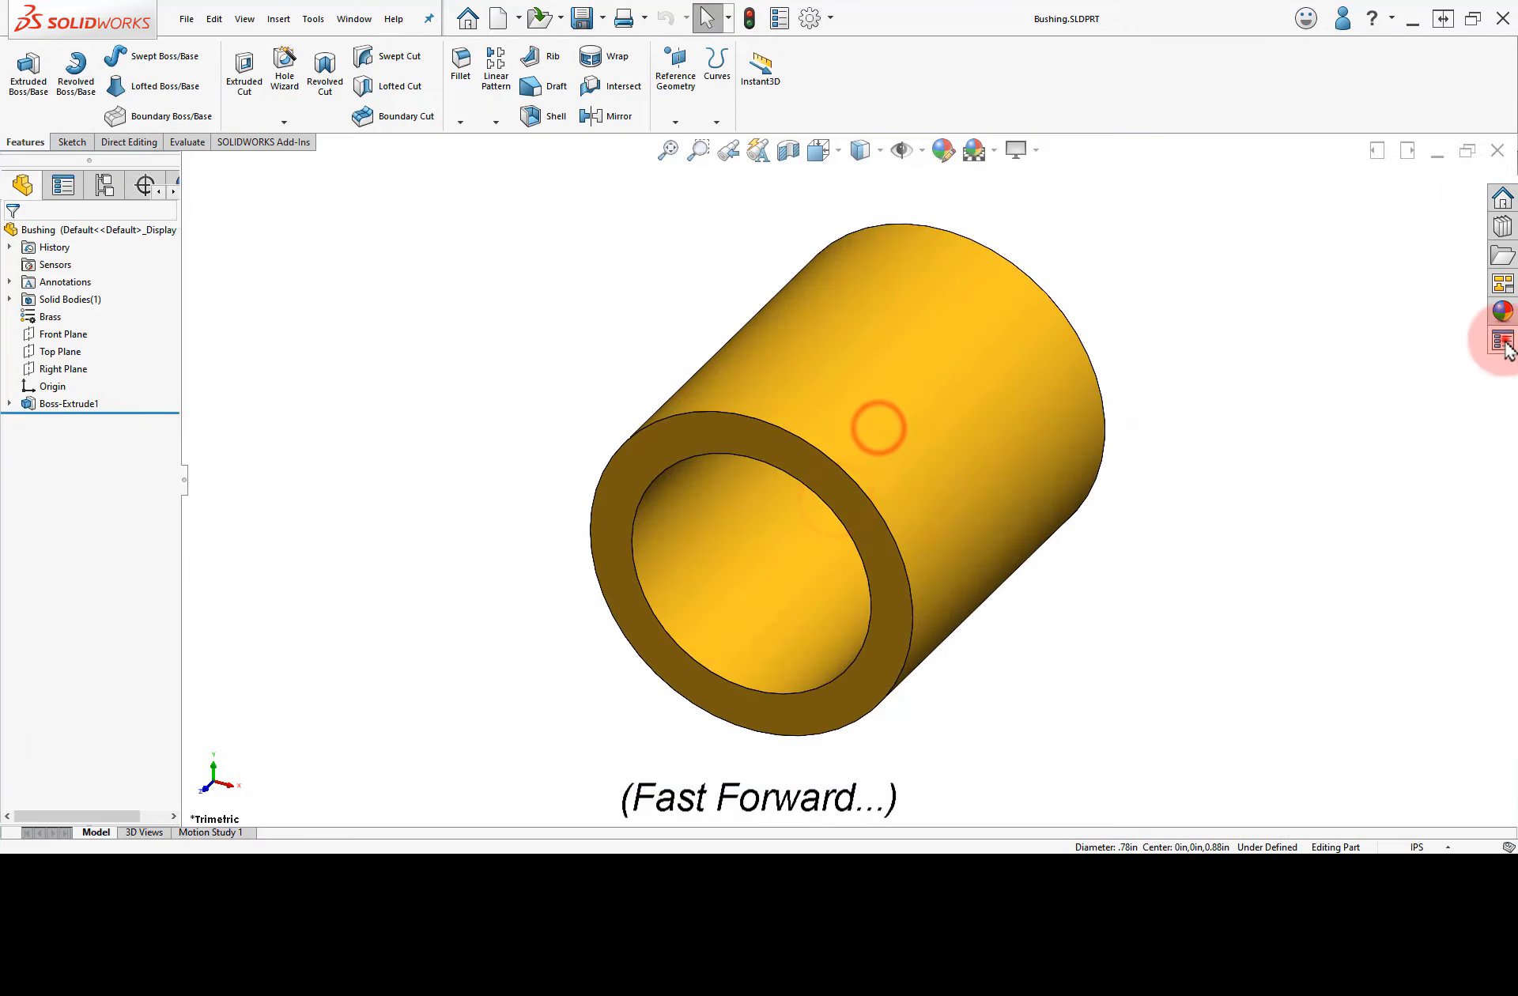
click(1504, 340)
click(1376, 343)
click(1355, 163)
click(1500, 151)
Rebuild, then make the BOM header row bold Century Gothic instead of the document font.
click(748, 35)
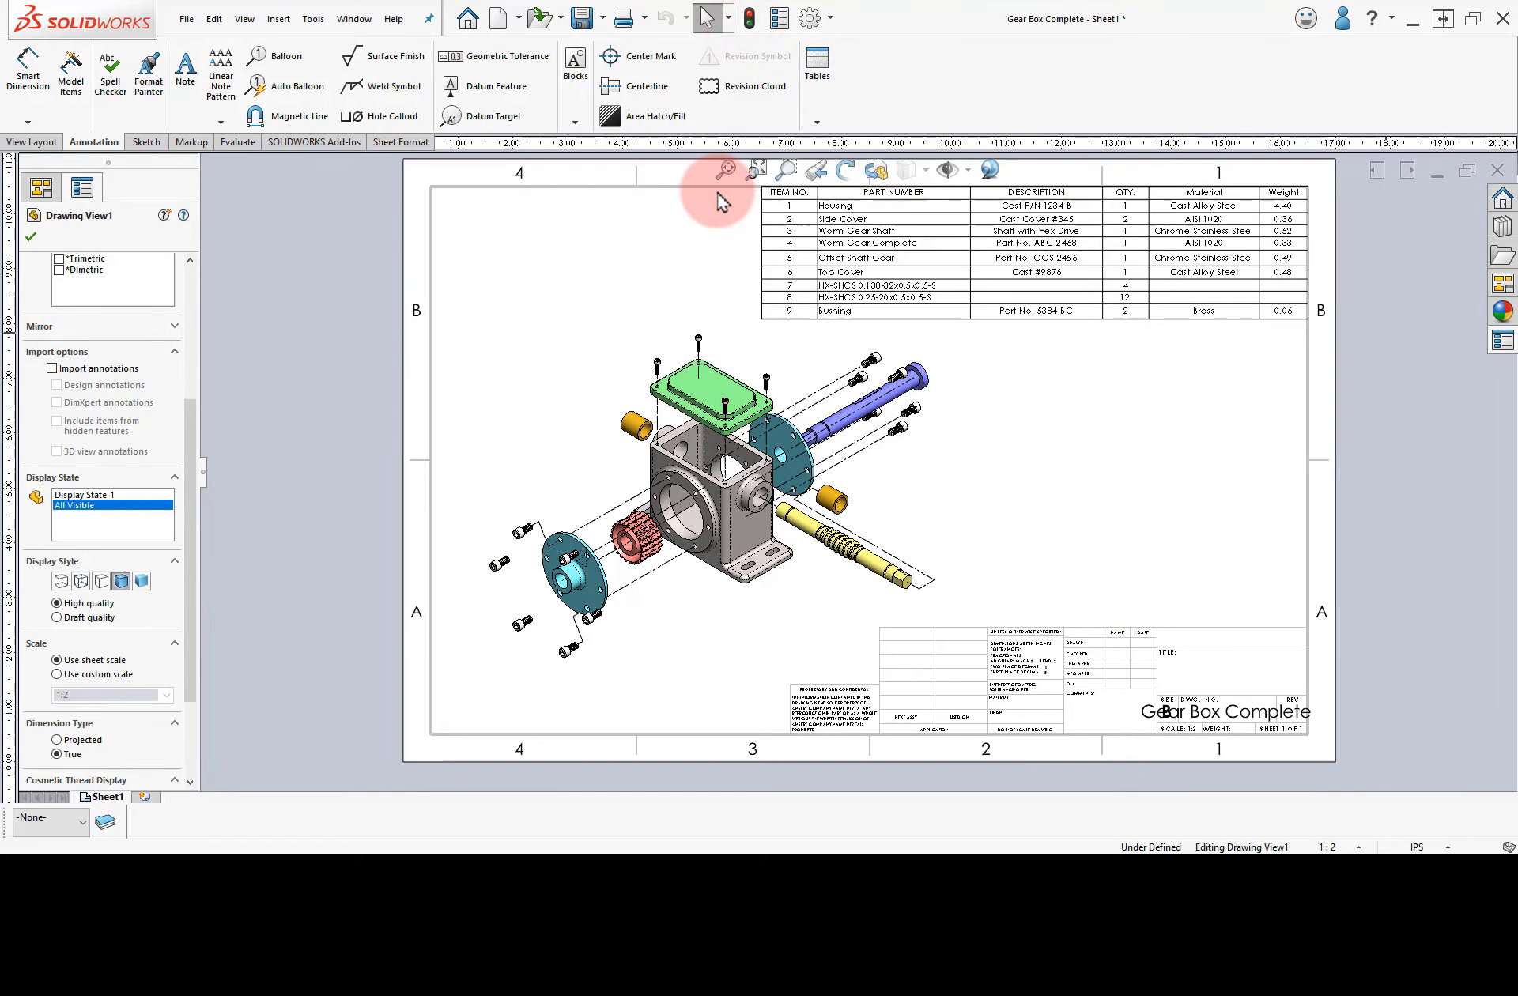
scroll(1032, 196, up, 3)
click(568, 282)
click(492, 287)
click(518, 244)
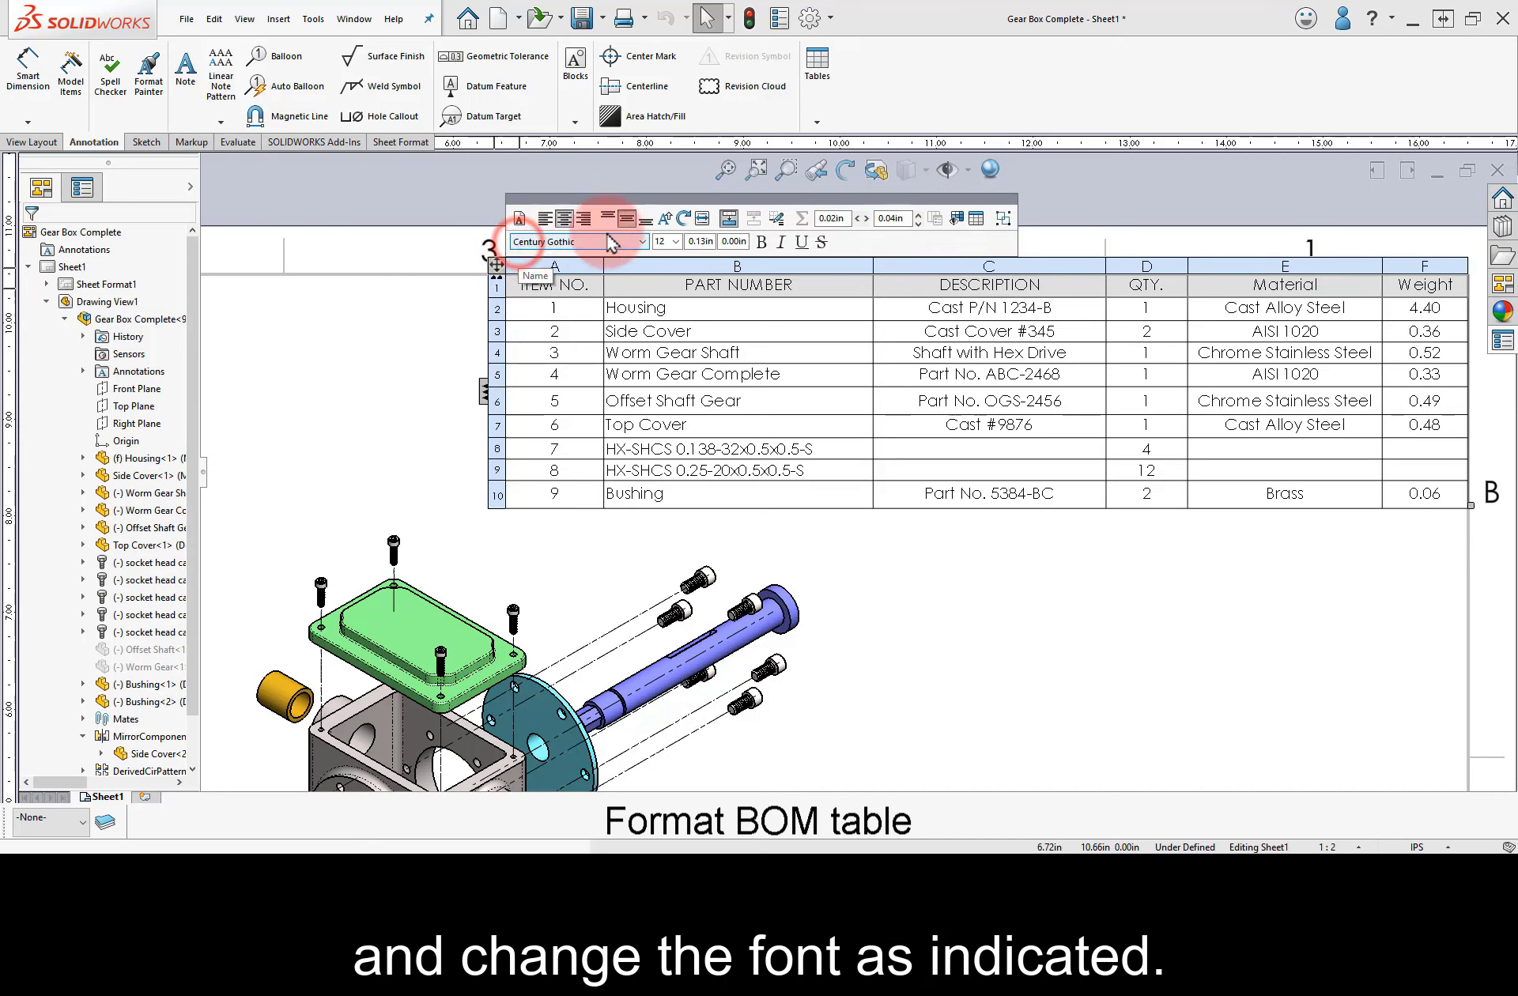
click(761, 242)
Make the item-number column A bold and italic, then zoom to fit the sheet.
click(569, 264)
click(527, 225)
click(779, 245)
click(797, 246)
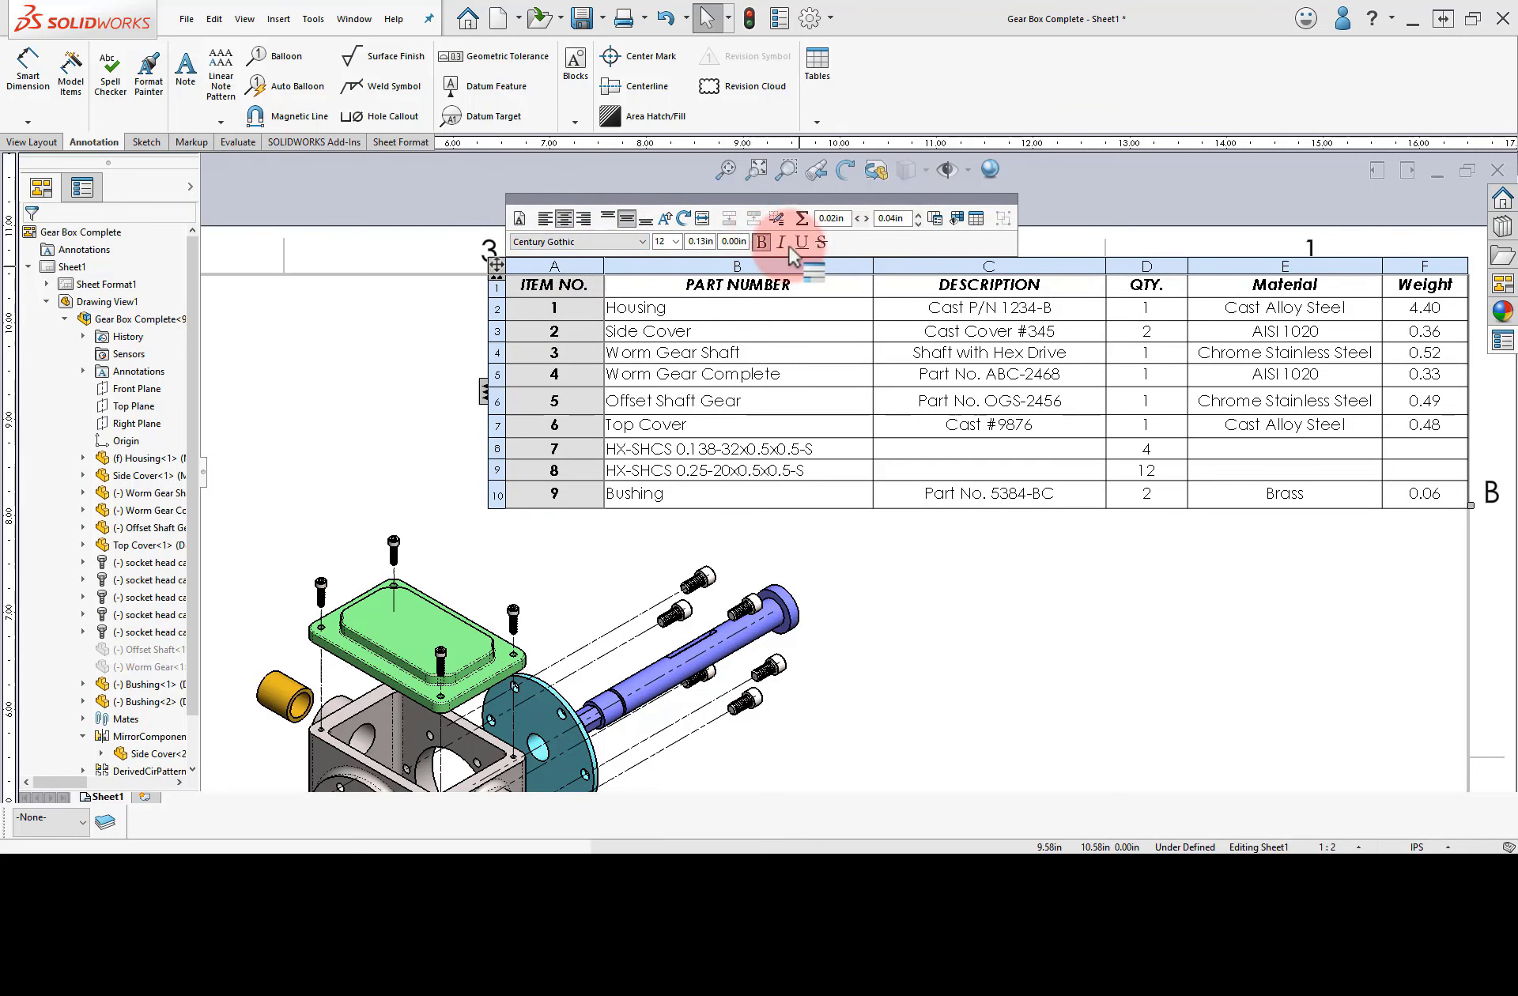
click(1157, 582)
click(1156, 582)
click(1213, 584)
click(684, 575)
middle_drag(411, 482, 458, 429)
click(727, 170)
Auto Balloon the exploded view with balloons numbered sequentially.
click(459, 412)
click(292, 91)
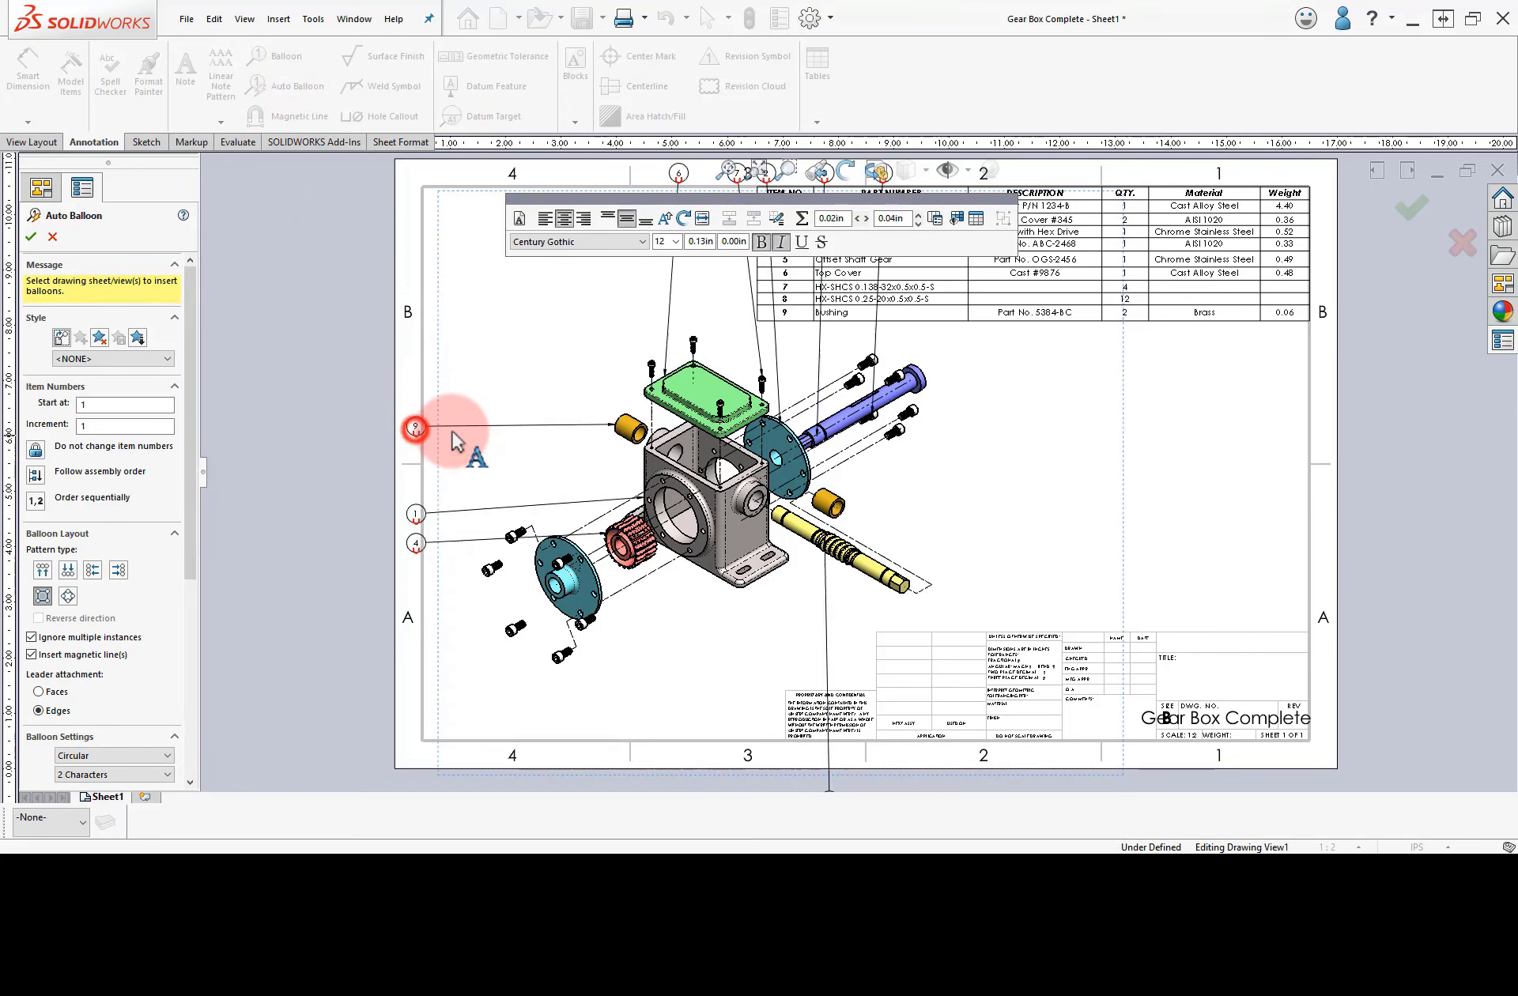
drag(453, 433, 438, 440)
click(130, 494)
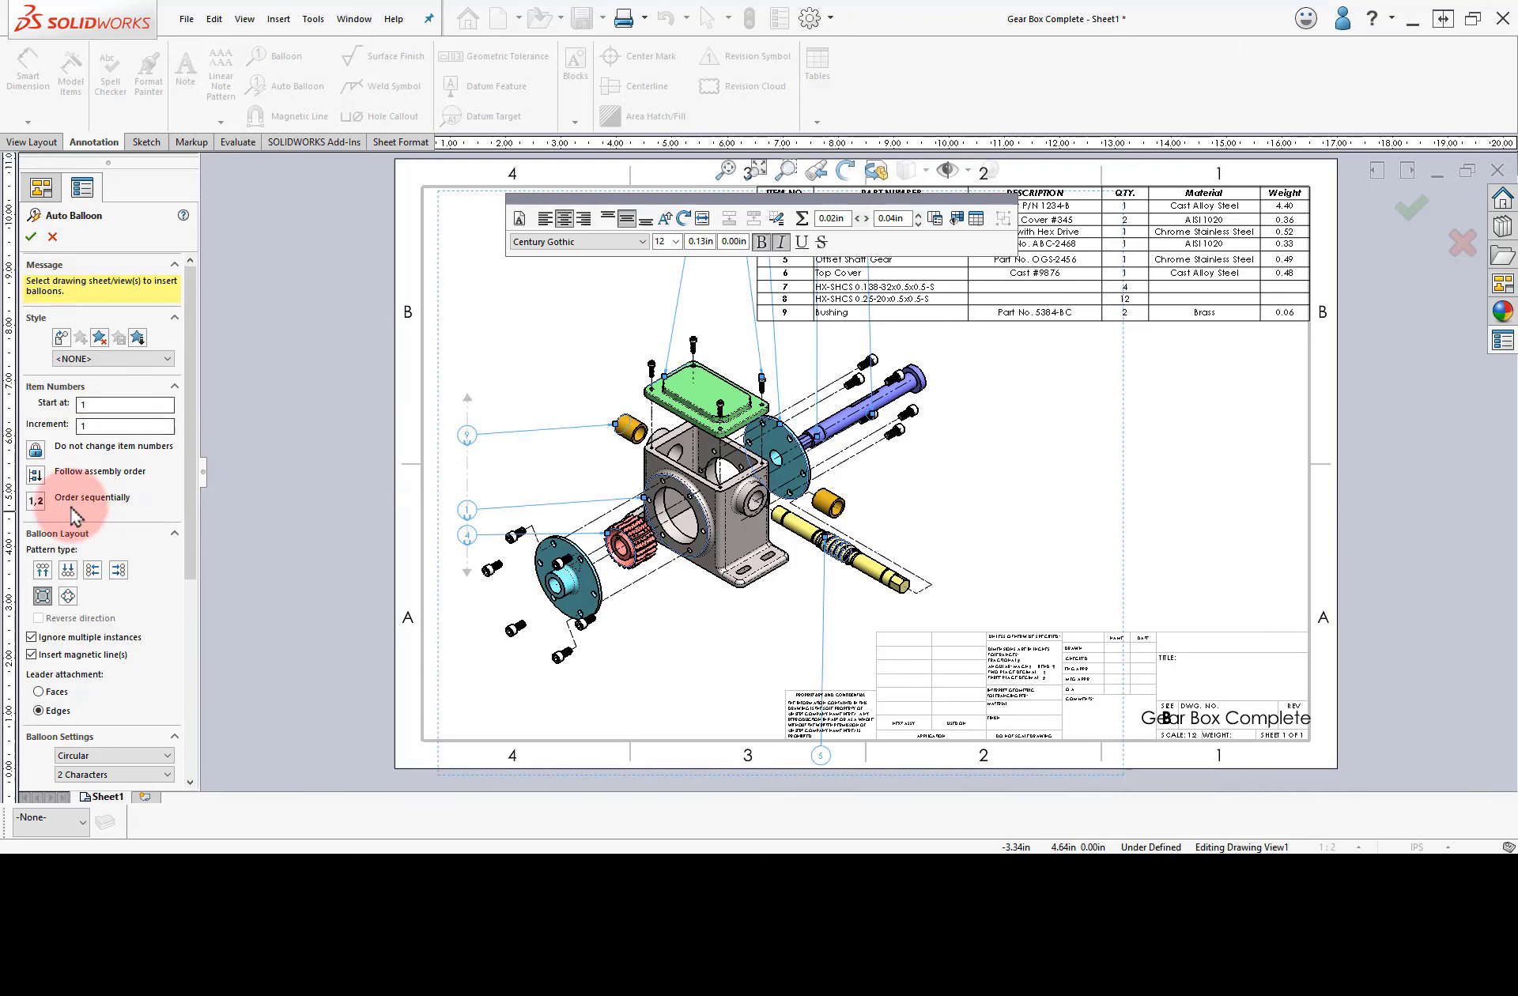
Try left and circular balloon patterns, ending with a left column near the assembly.
click(65, 569)
click(125, 574)
click(43, 595)
click(69, 597)
click(45, 596)
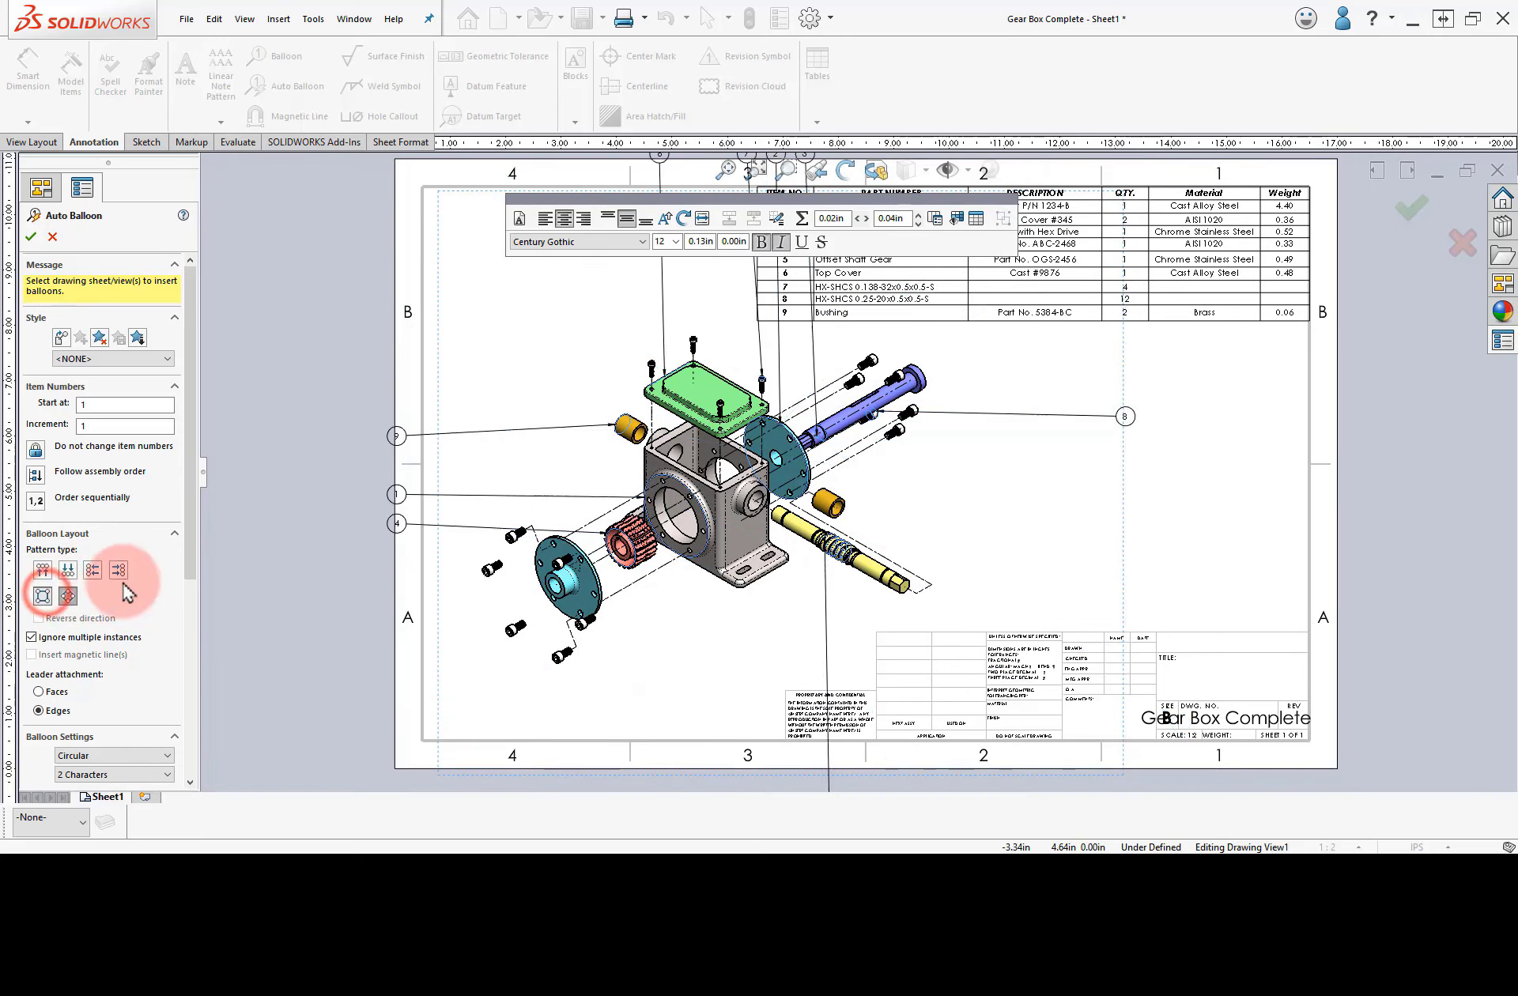
drag(424, 522, 476, 517)
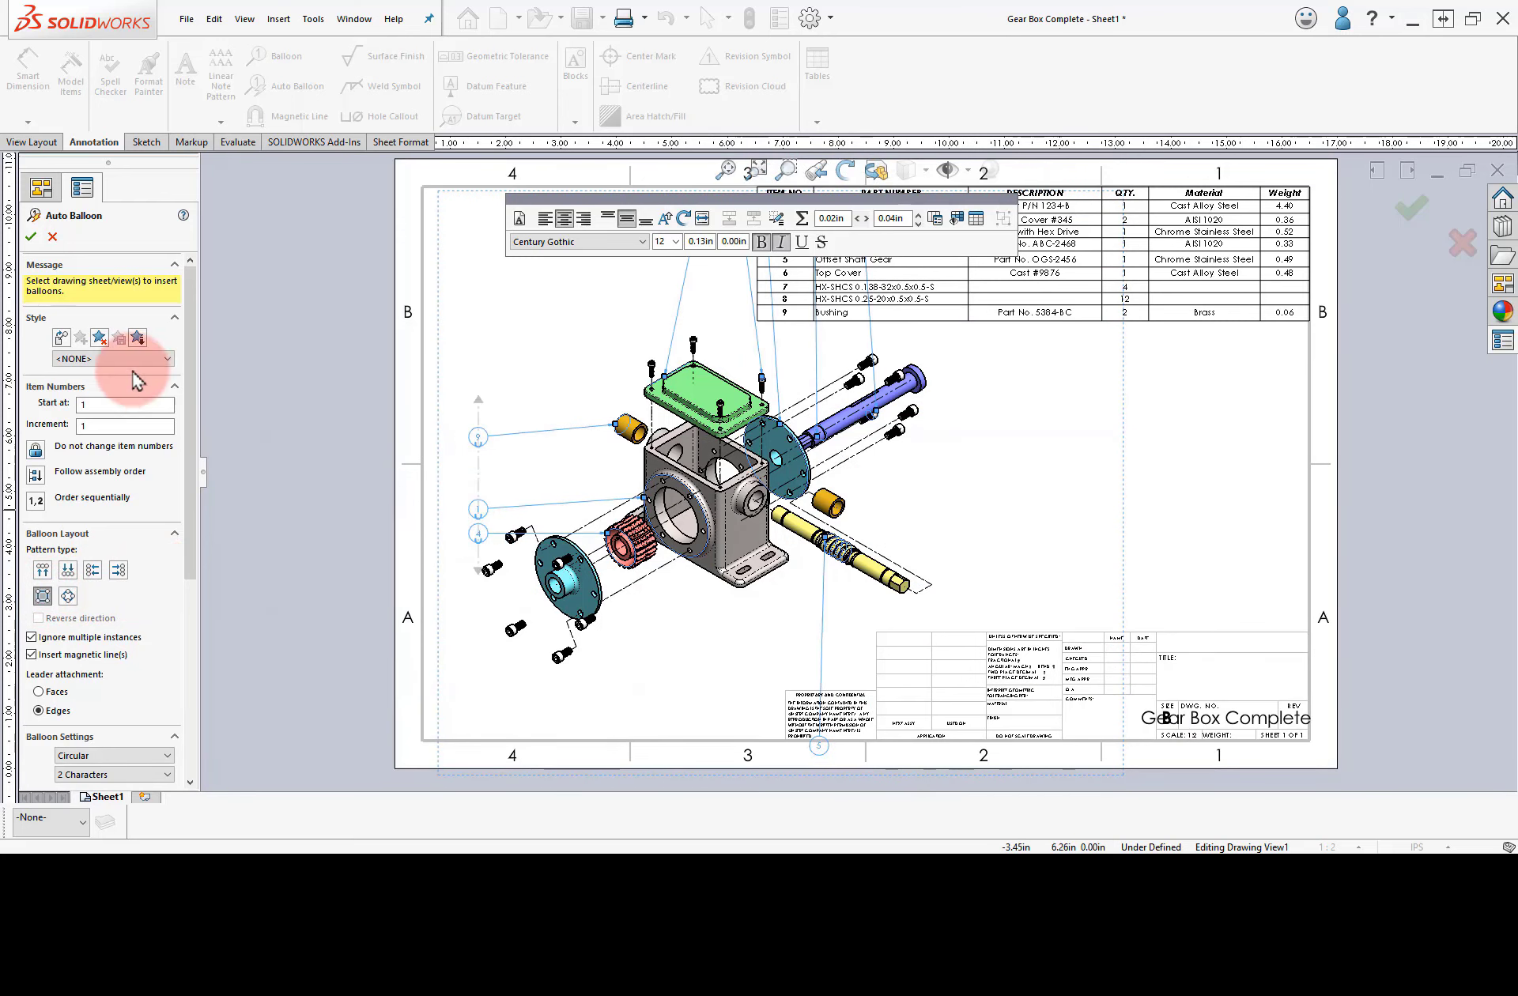
Accept the automatic balloons, then move the top balloon row and balloon 5 closer to the assembly.
click(31, 237)
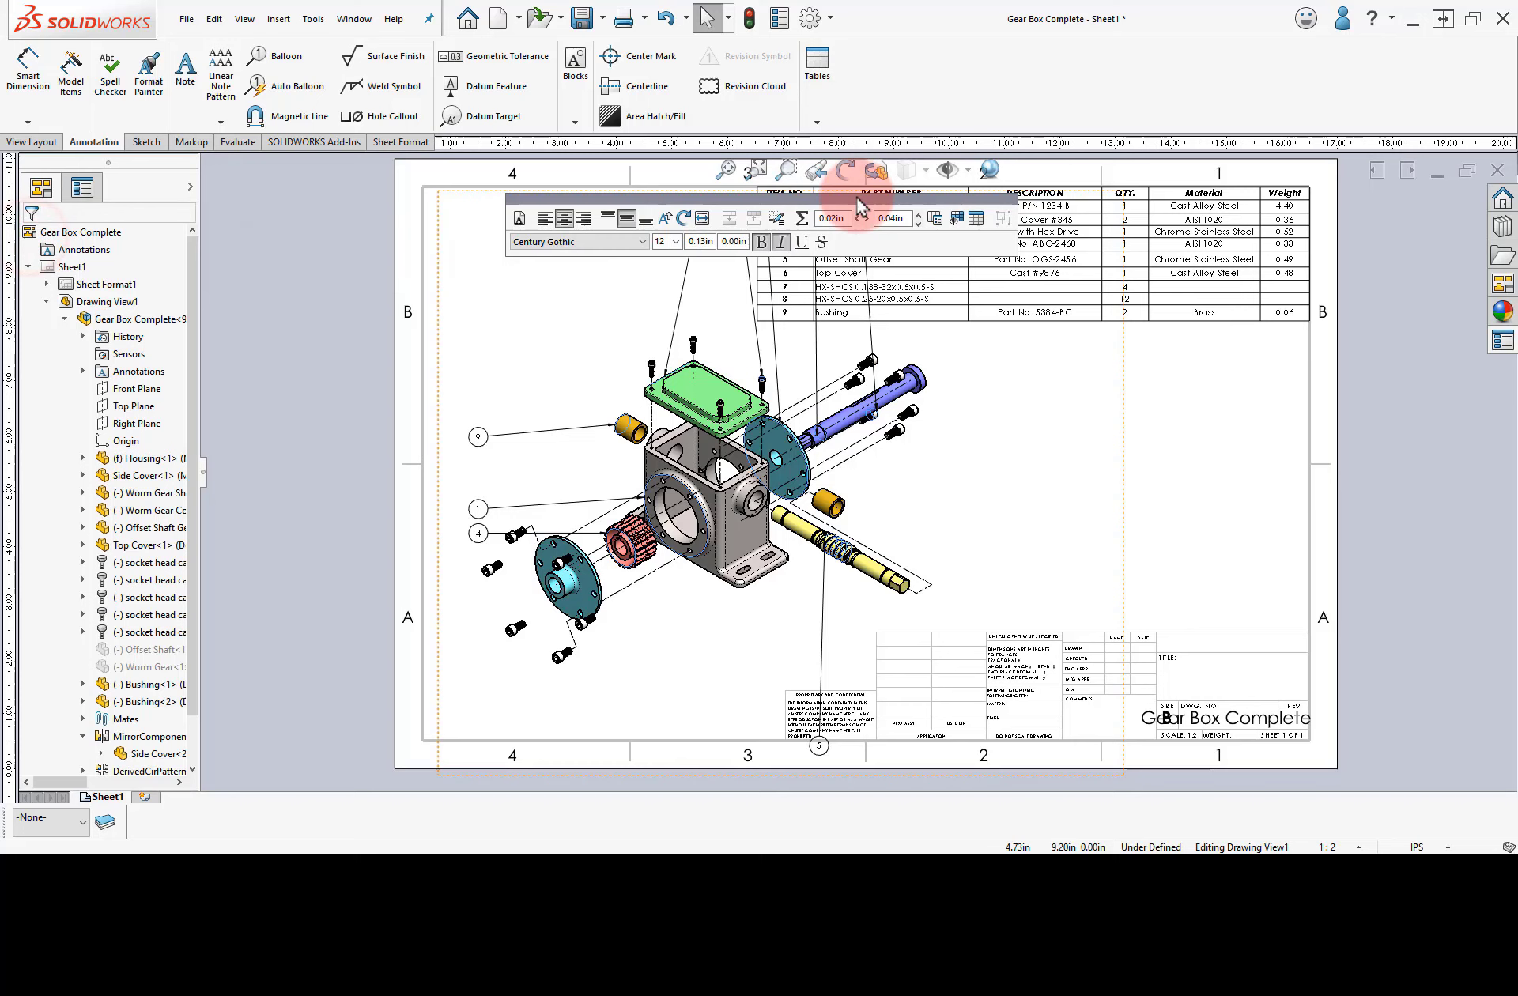
drag(859, 204, 556, 227)
click(695, 226)
drag(712, 234, 691, 321)
key(Escape)
drag(811, 772, 757, 661)
Move balloons 8 and 3 right of the assembly and space balloons 6, 7, 2 along the top row.
drag(827, 341, 1037, 507)
drag(892, 461, 892, 460)
drag(774, 344, 1015, 417)
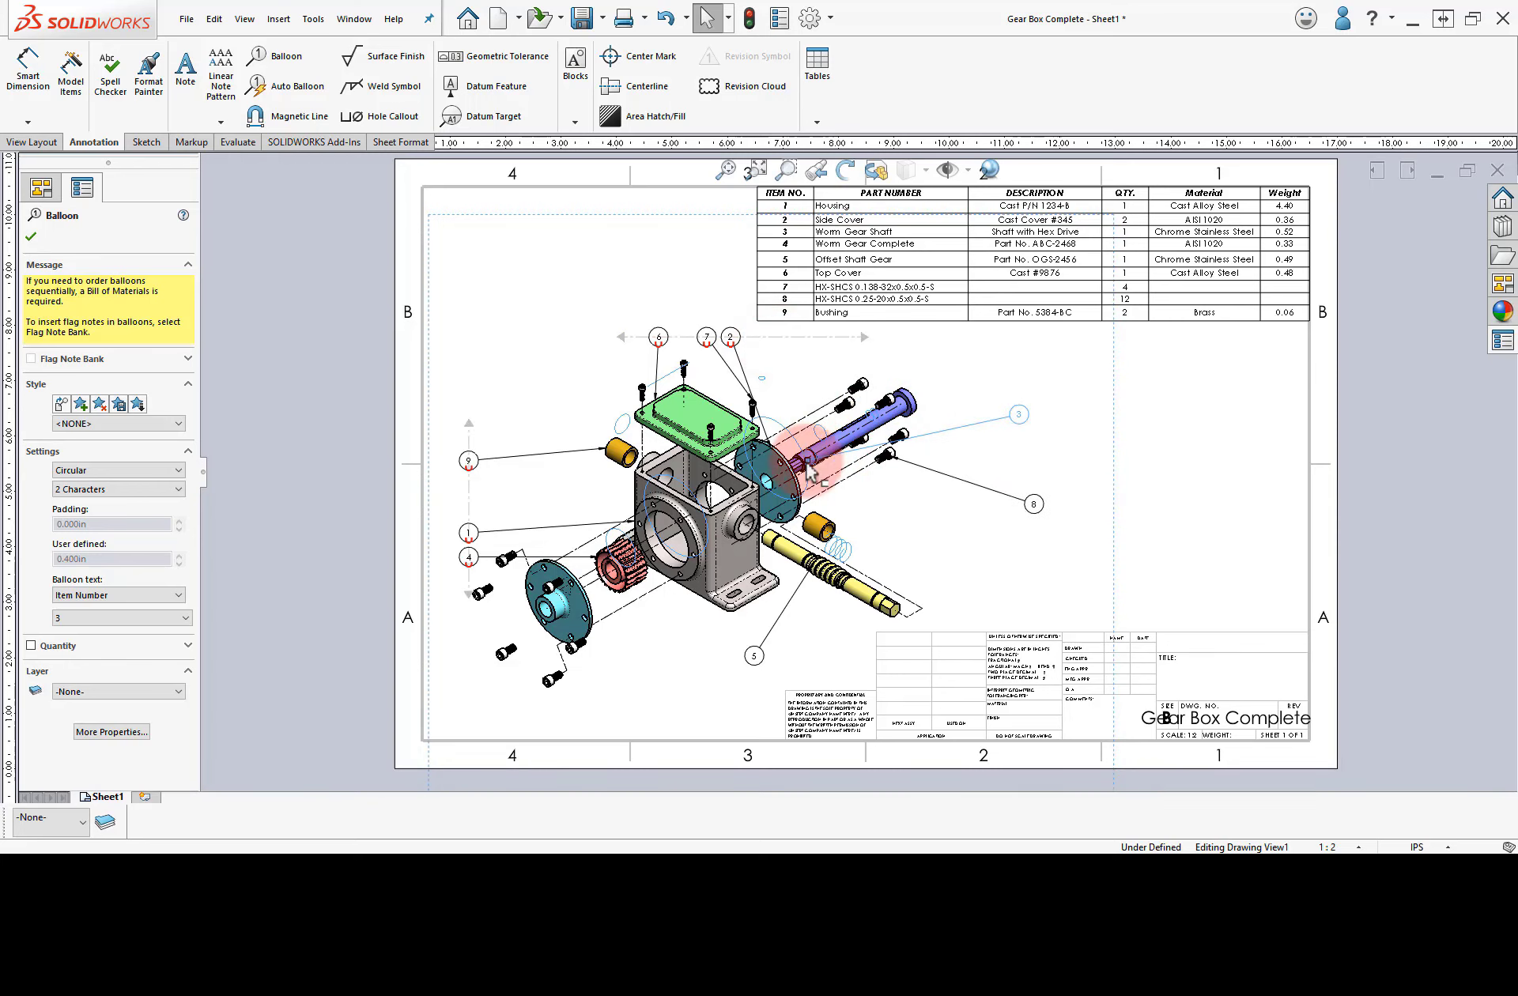
drag(811, 471, 916, 407)
click(736, 339)
drag(766, 354, 828, 359)
drag(704, 340, 754, 342)
drag(651, 340, 644, 344)
Place balloons 1 and 4 below the housing and red gear, with leaders reattached.
click(640, 537)
click(694, 692)
drag(639, 529, 697, 596)
mouse_move(474, 556)
mouse_down()
mouse_move(627, 669)
mouse_move(616, 697)
mouse_up()
drag(601, 570, 626, 598)
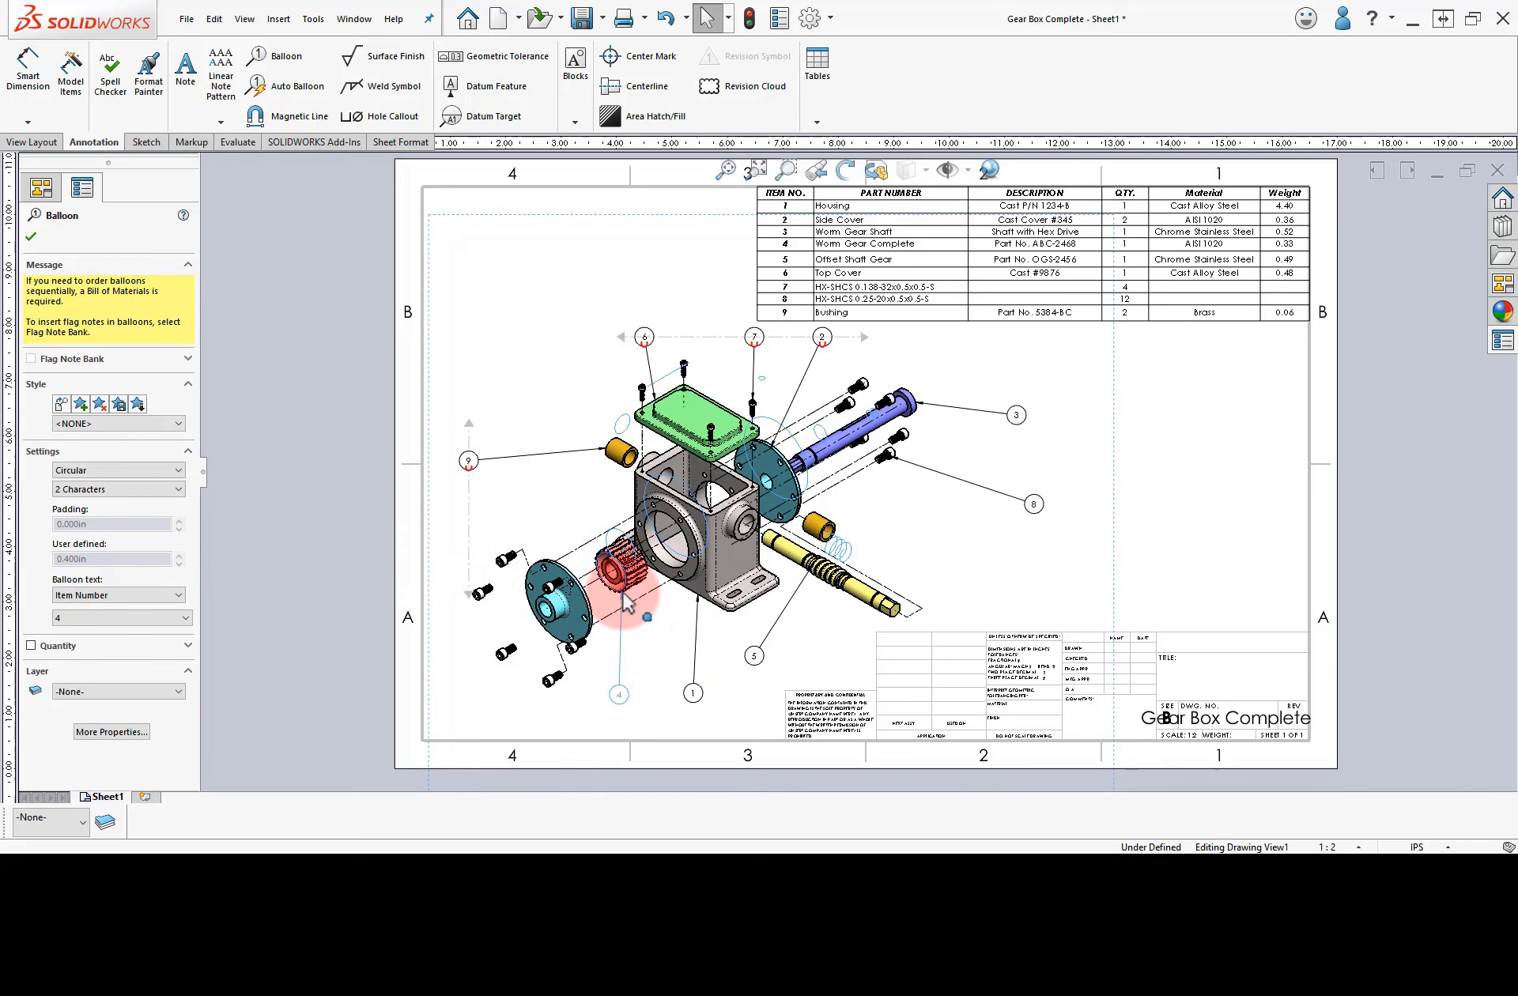
drag(625, 602, 623, 593)
click(1138, 567)
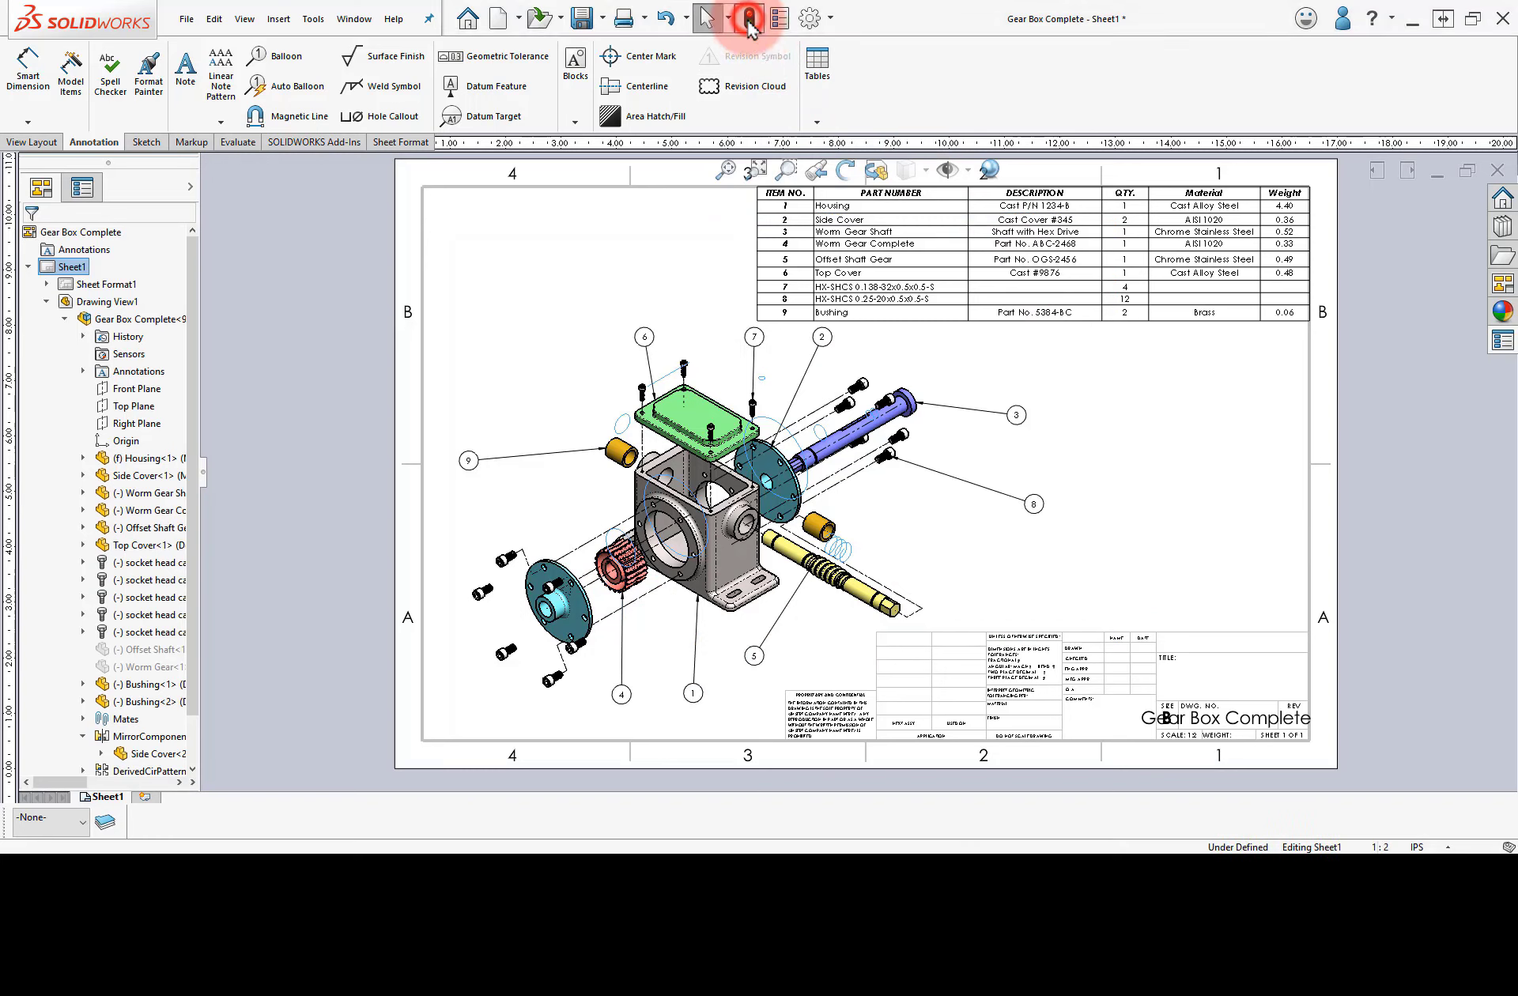
click(1149, 530)
scroll(1243, 711, down, 2)
scroll(1257, 738, down, 2)
Edit the sheet format and make the Gear Box Complete note size 12 and bold.
right_click(978, 429)
click(1059, 540)
scroll(1080, 611, down, 1)
double_click(1068, 635)
click(1062, 586)
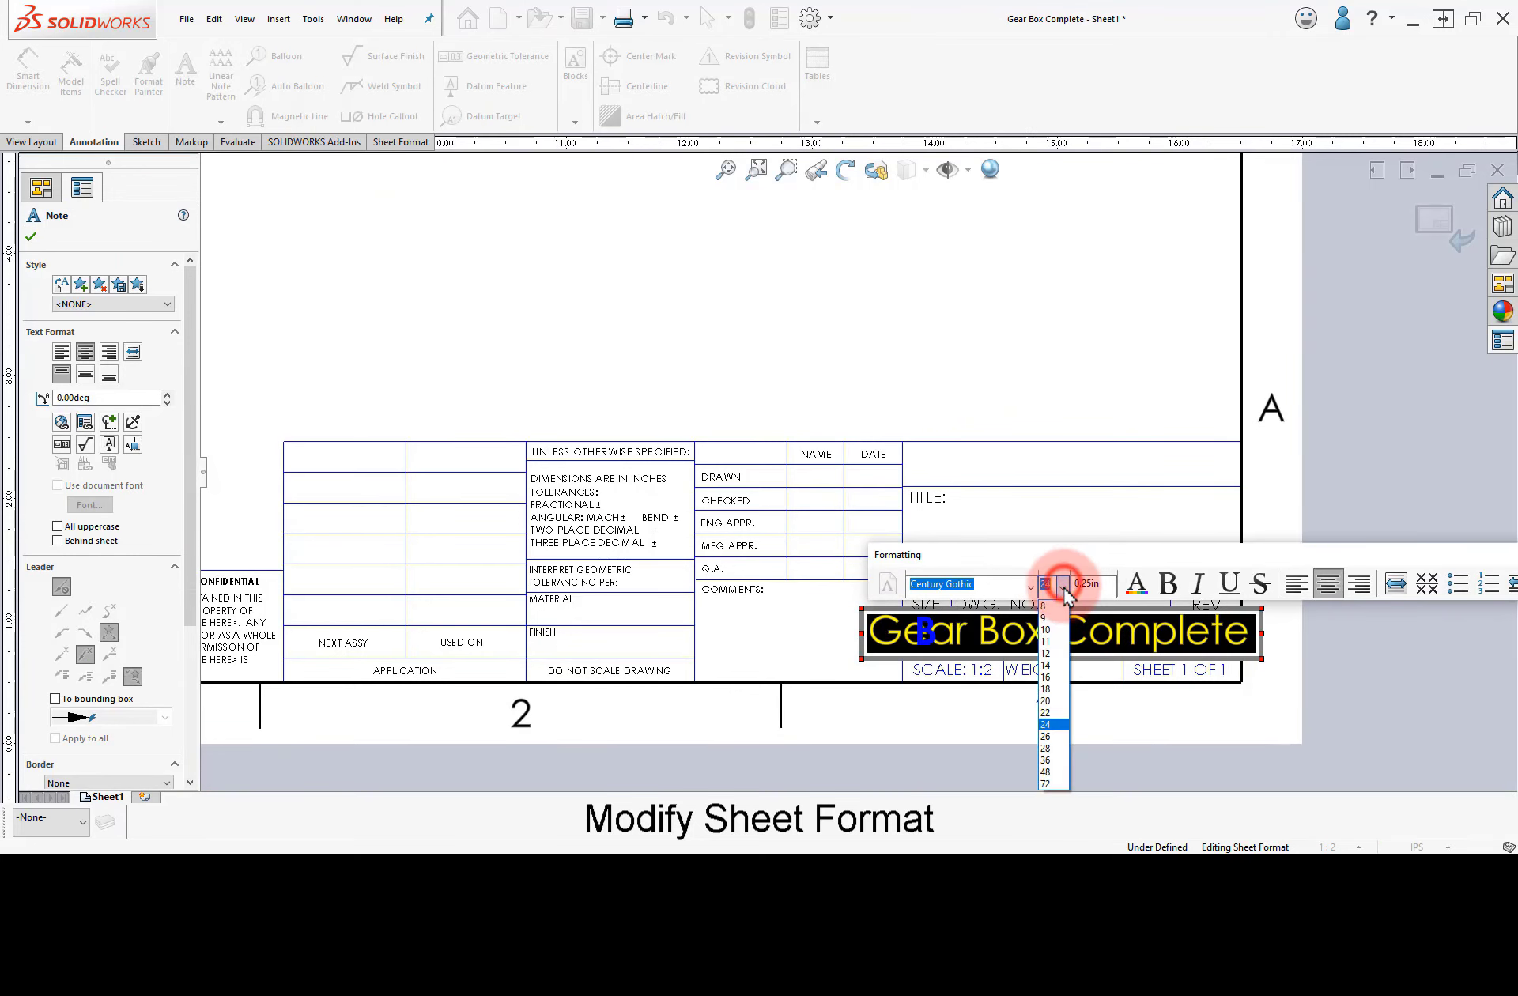
click(1055, 683)
click(1064, 587)
click(1046, 654)
click(1167, 585)
click(1003, 385)
Enter 'Speed Reducer' as the title block's title note.
double_click(980, 540)
click(1003, 554)
text(Soe)
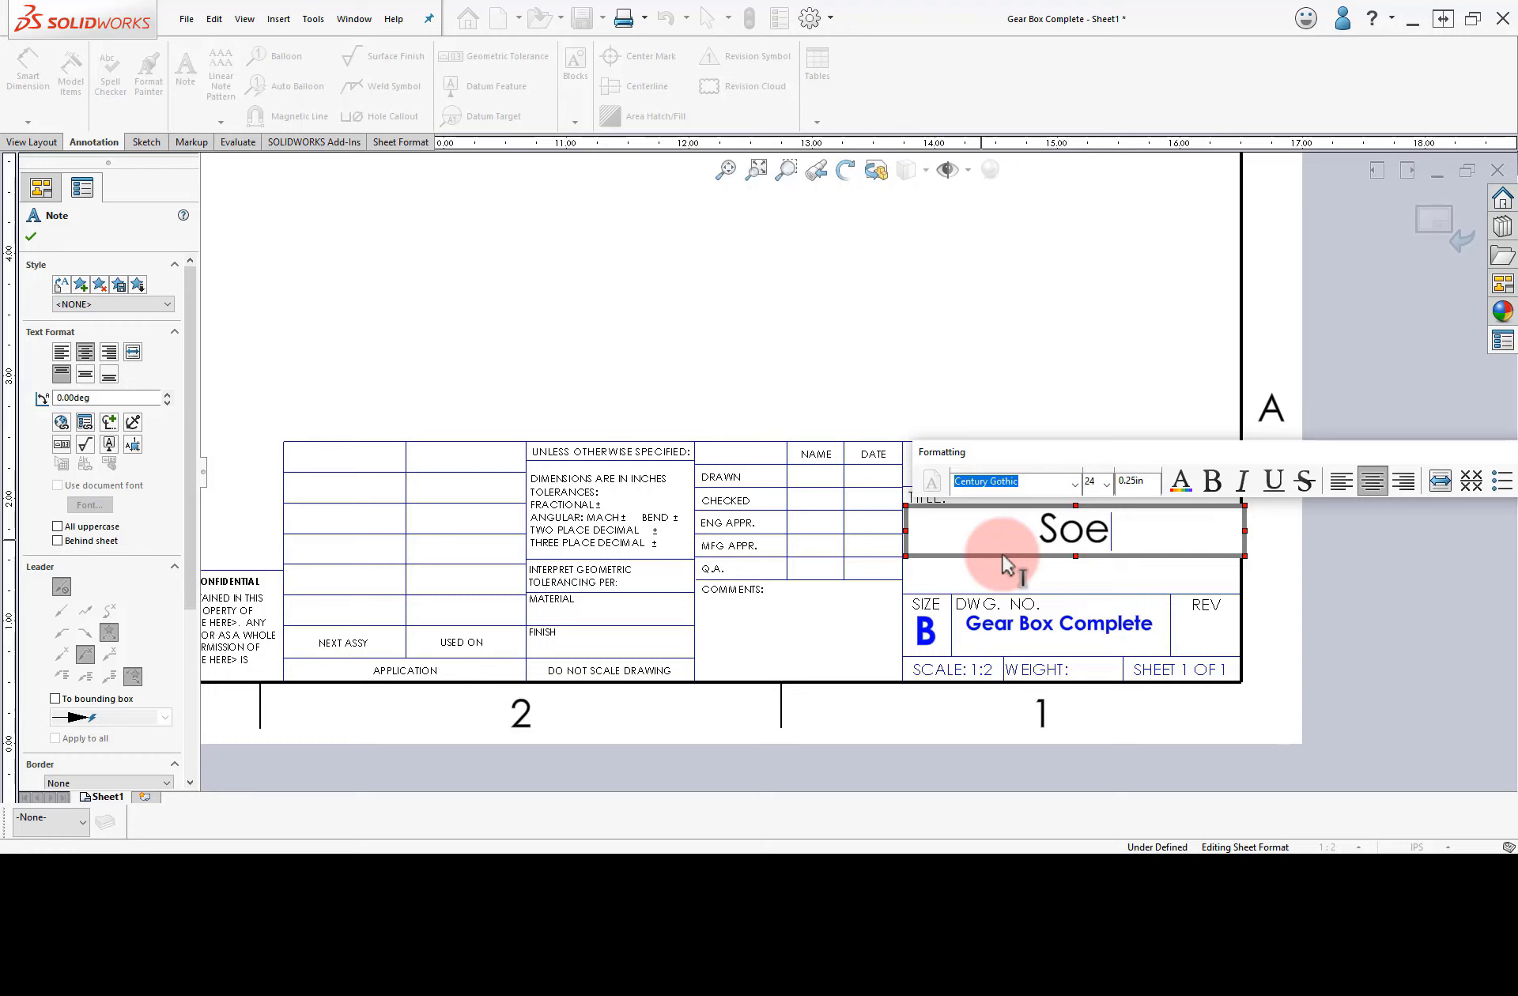
text(e)
key(BackSpace)
key(BackSpace)
key(BackSpace)
key(BackSpace)
text(peed Reducer)
mouse_move(922, 536)
mouse_down()
mouse_move(1213, 536)
mouse_move(1205, 493)
mouse_up()
click(1181, 362)
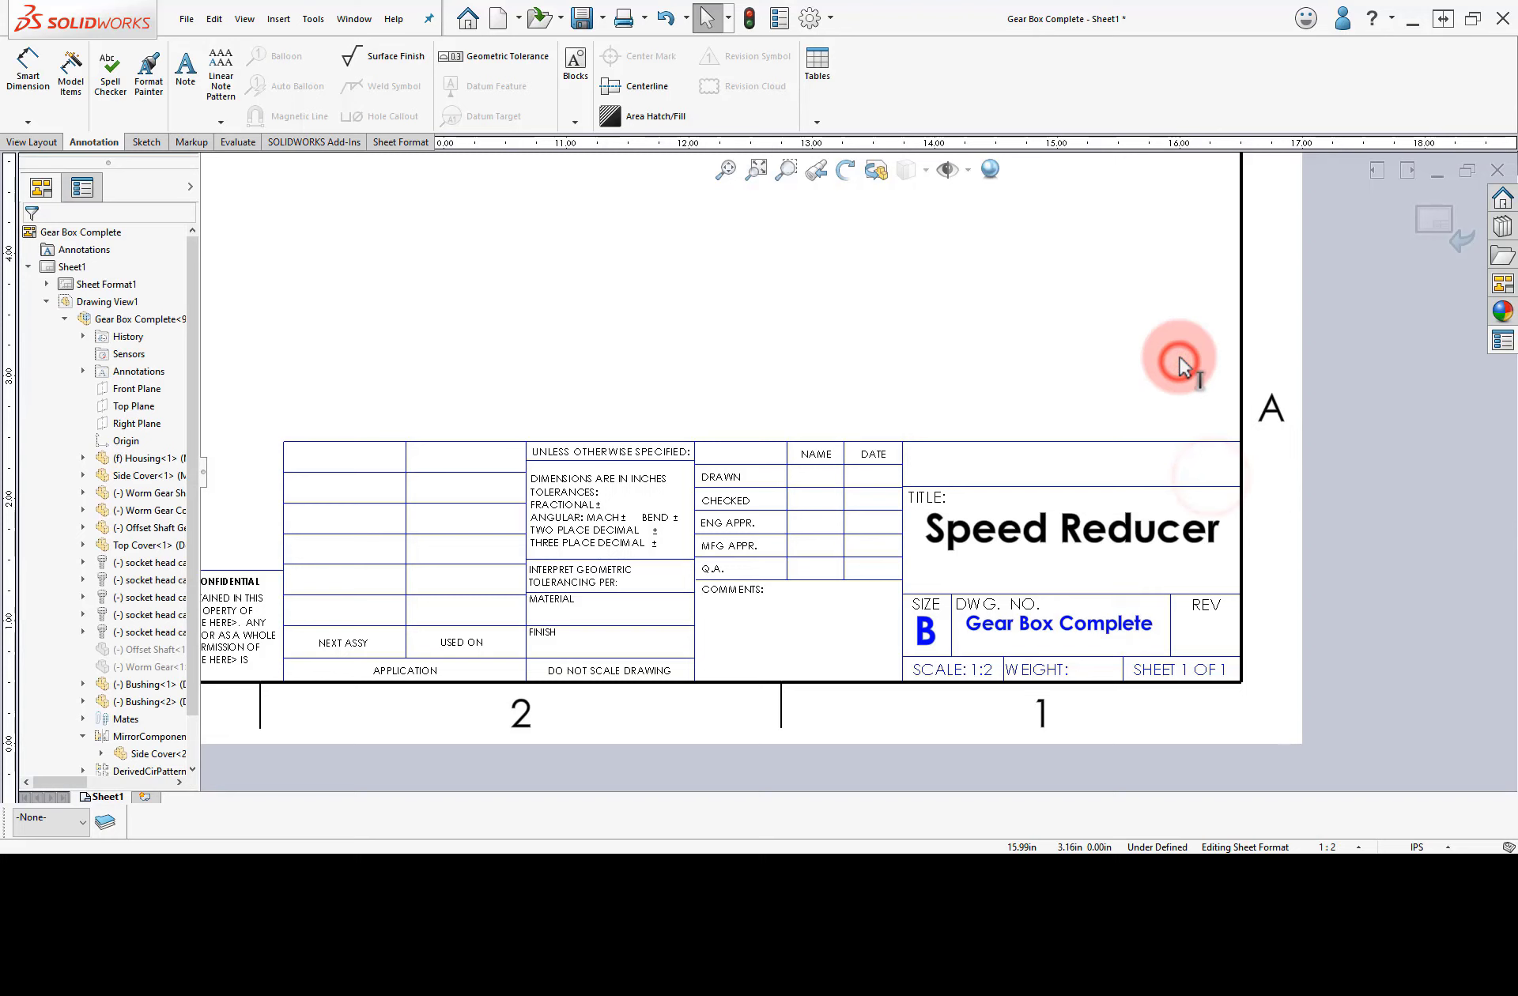
click(187, 78)
Add a designer note above the title with the word 'Designer' in bold.
click(928, 463)
drag(927, 469, 1012, 468)
click(1229, 441)
click(1206, 358)
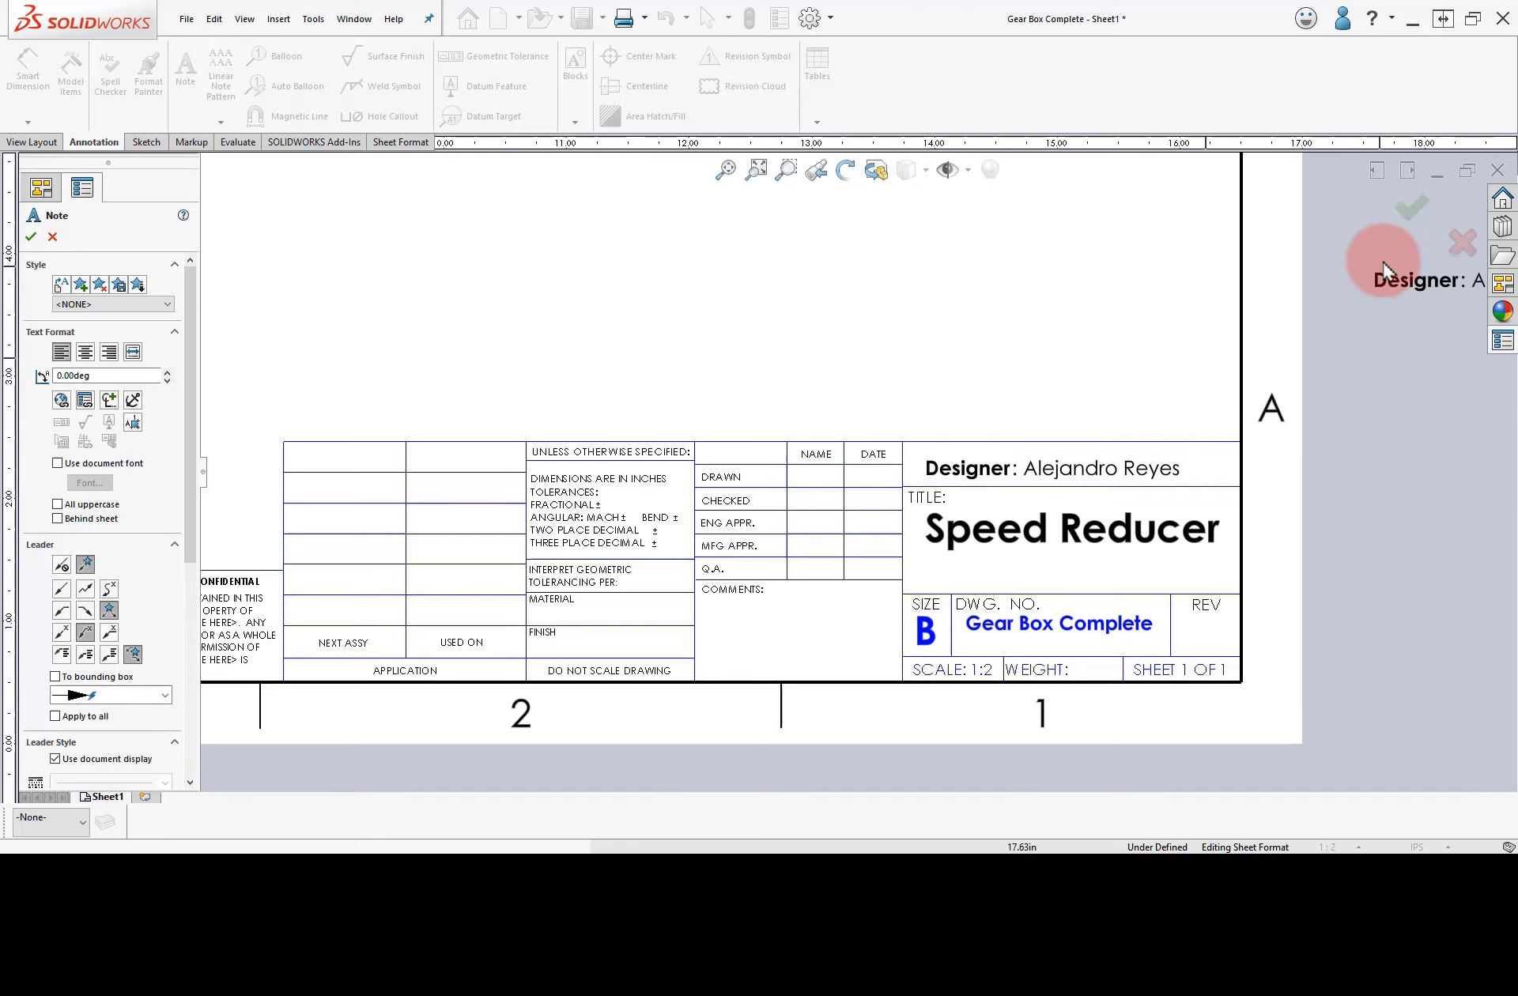
Exit sheet format editing and zoom to fit the whole sheet.
click(1412, 211)
click(1445, 221)
click(725, 169)
click(1206, 469)
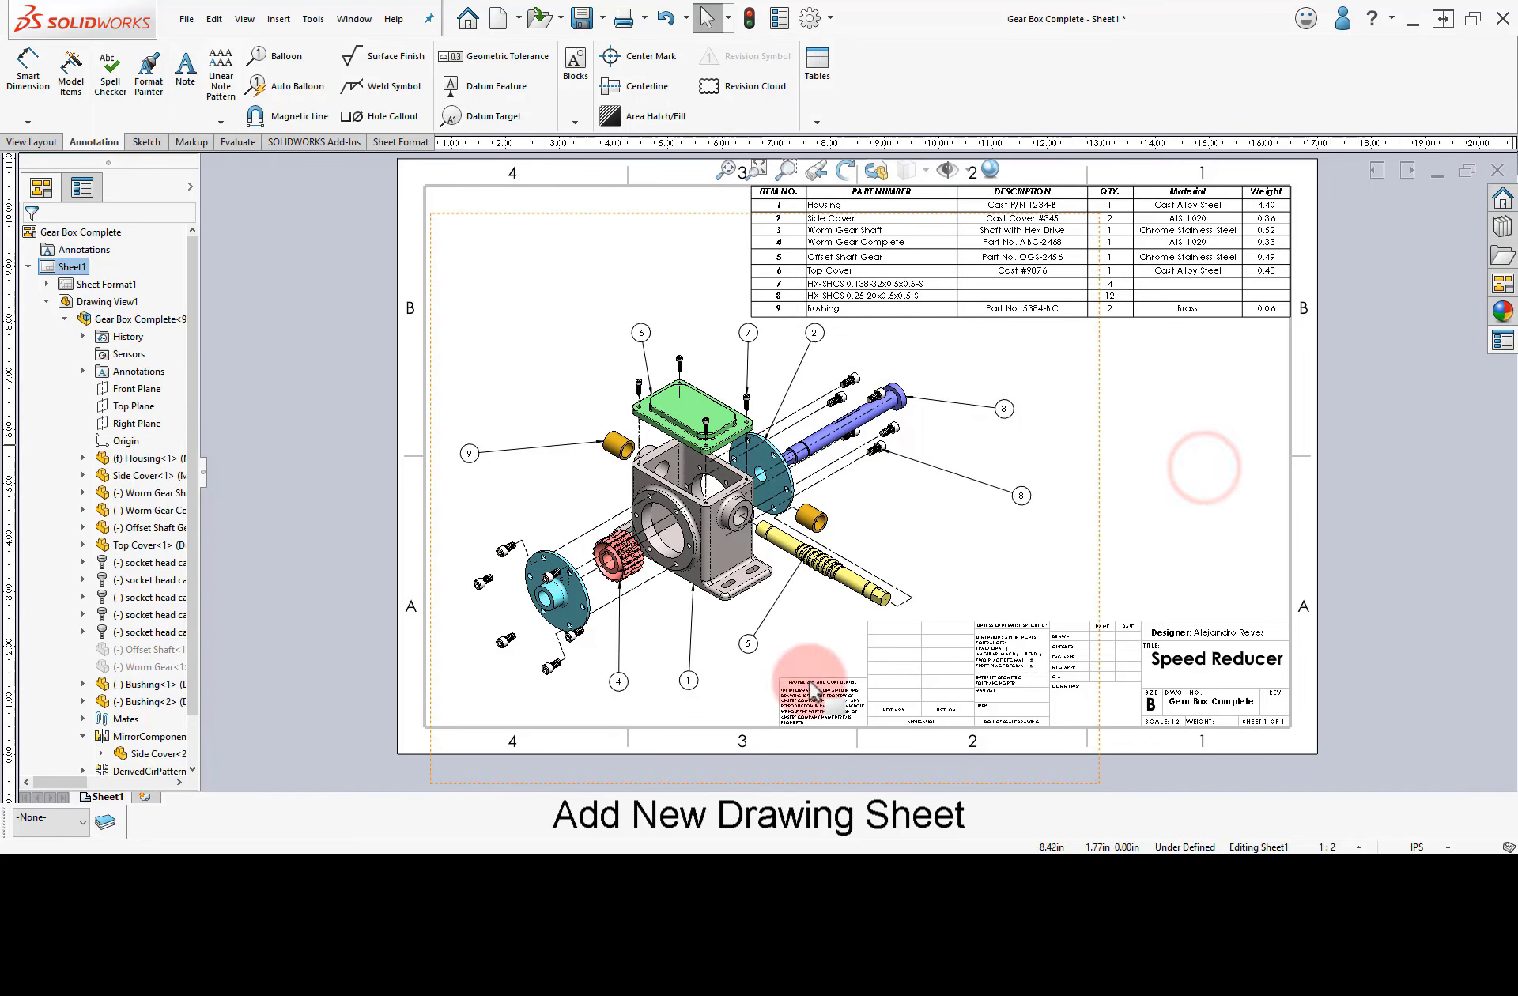
Place the Front view from the View Palette on Sheet2, with projected Top and Right views.
click(1503, 284)
mouse_move(1328, 356)
mouse_down()
mouse_move(708, 572)
mouse_move(608, 576)
mouse_up()
drag(603, 559, 604, 559)
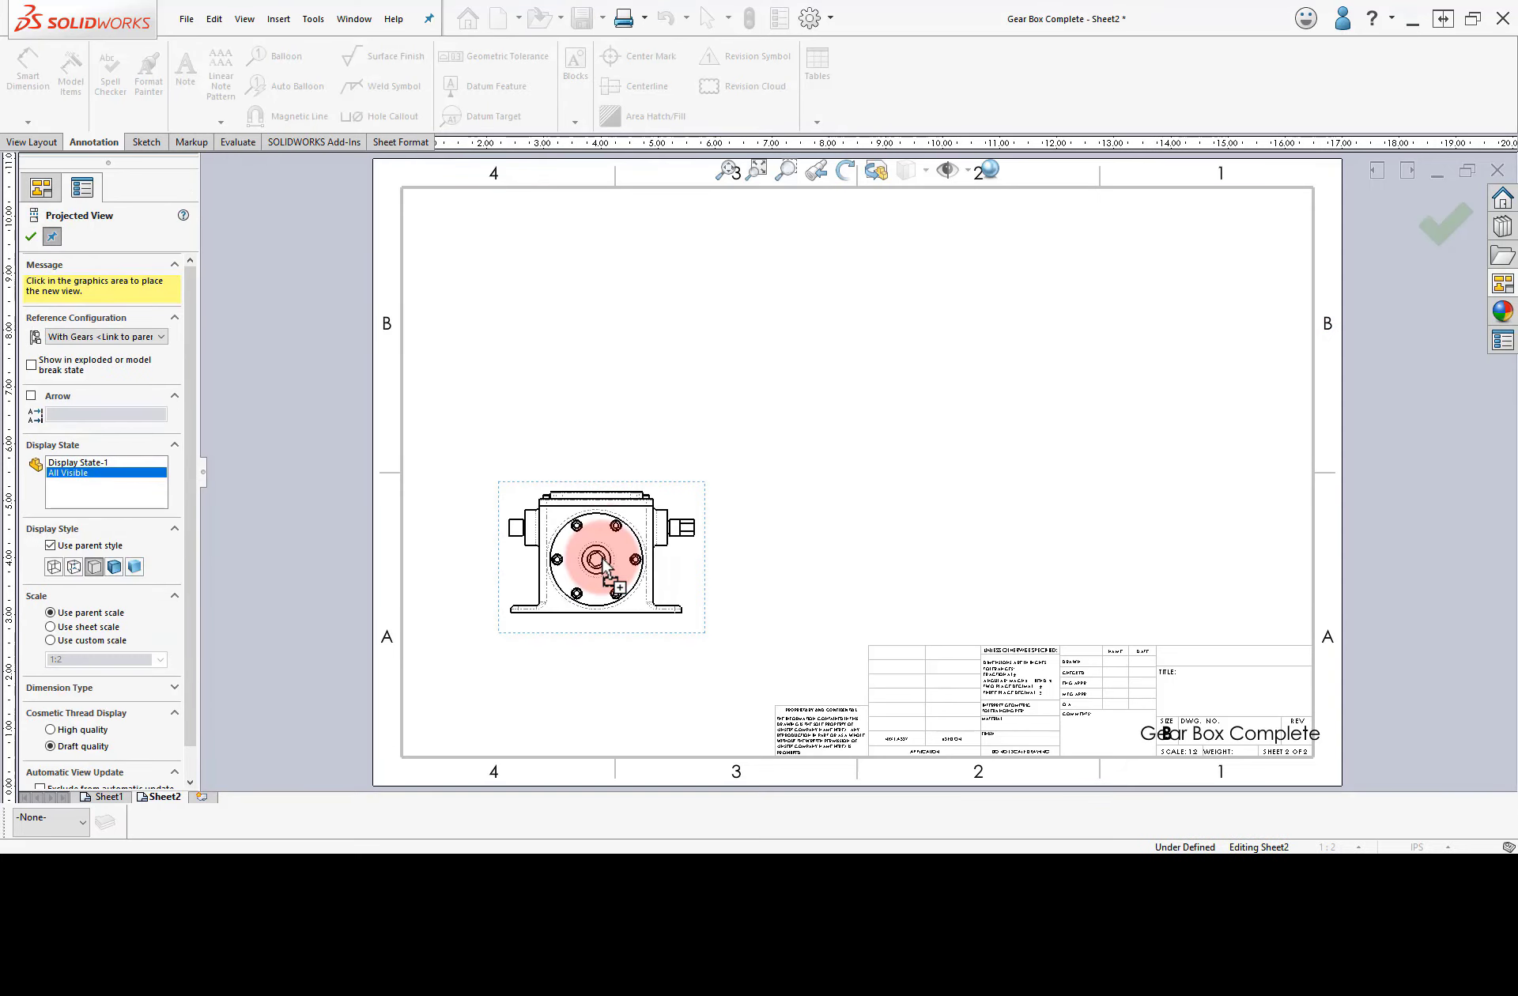
click(620, 339)
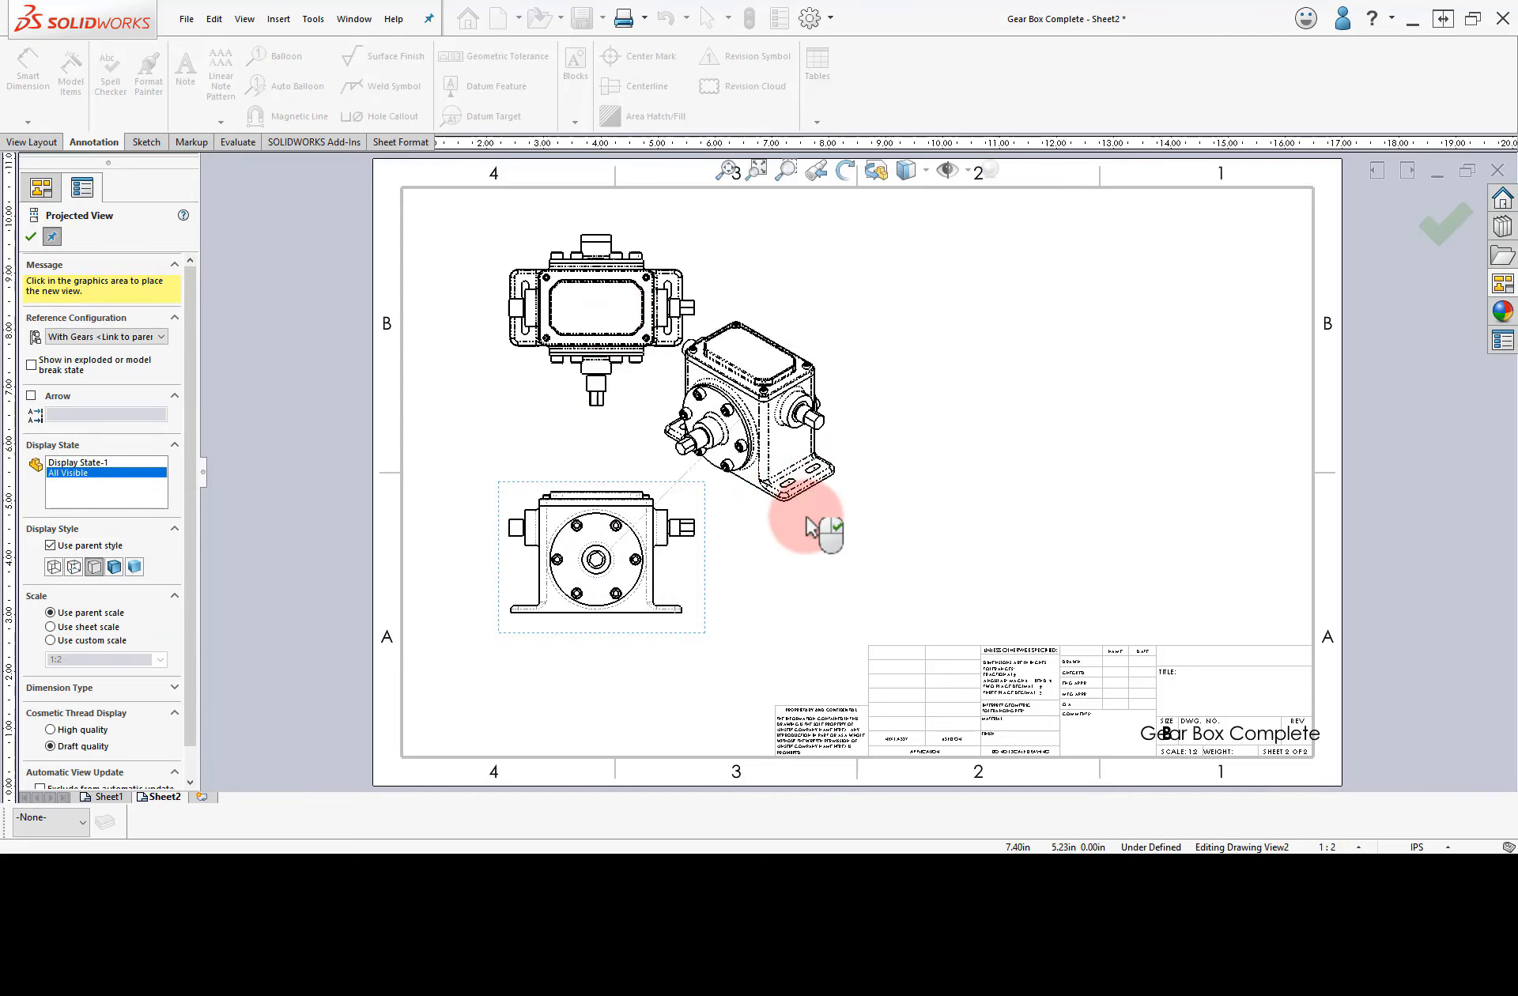
click(897, 567)
click(1438, 220)
click(1152, 338)
click(688, 579)
scroll(194, 582, down, 5)
click(431, 588)
Create section view A-A through the right-side view, excluding the Offset Shaft Gear from the cut.
click(37, 142)
click(191, 101)
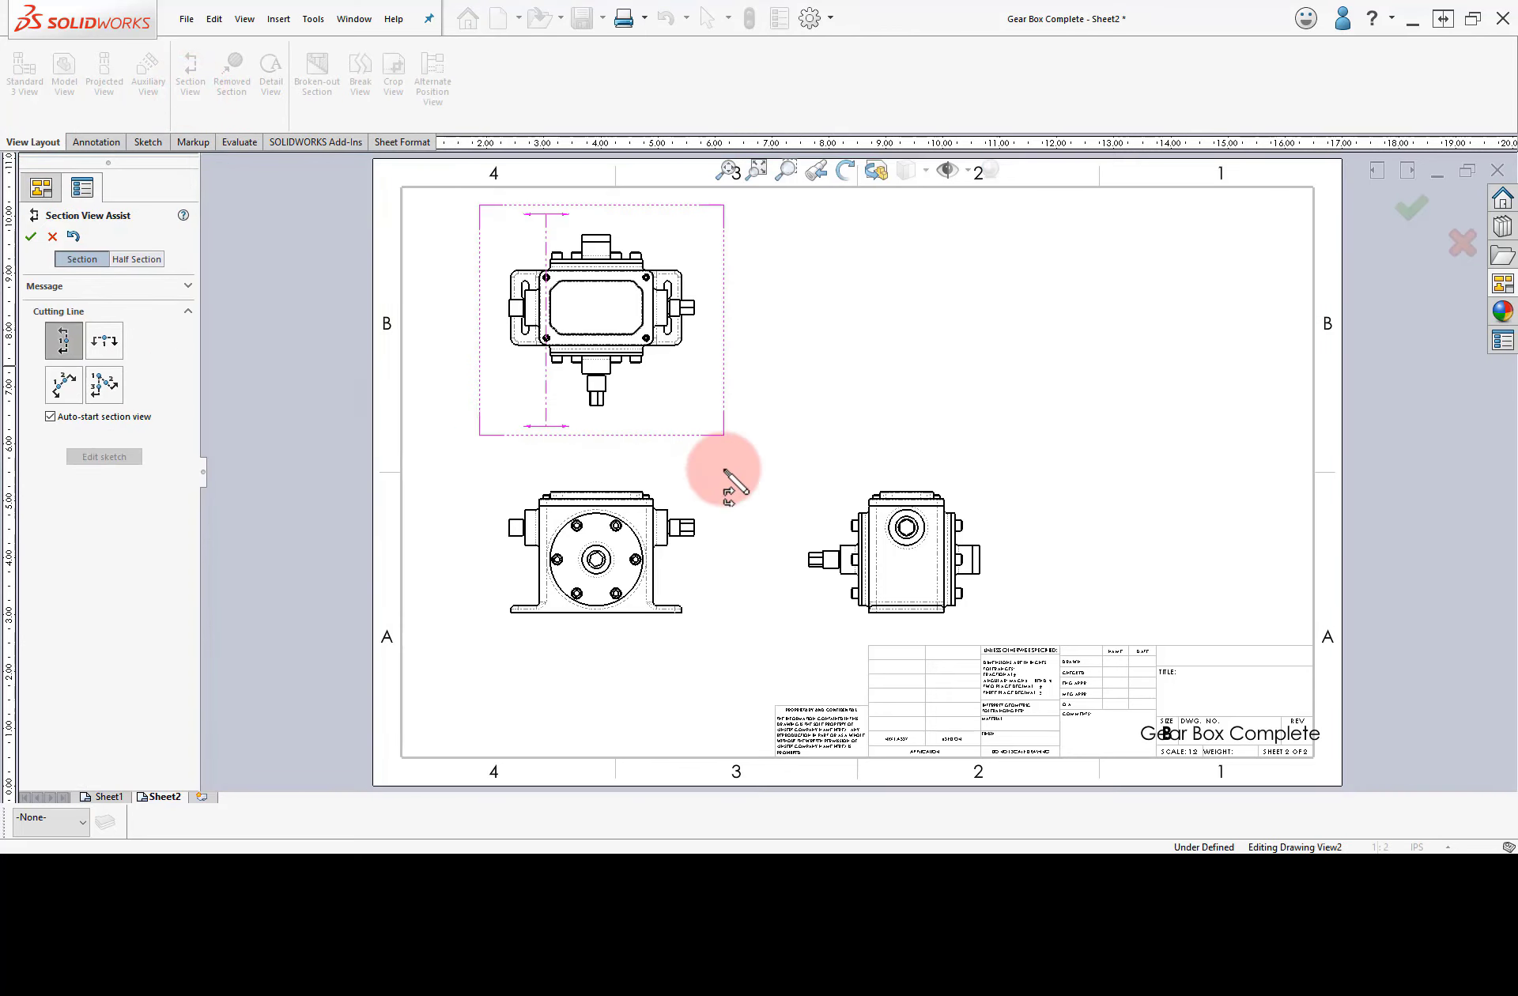
click(906, 530)
click(908, 534)
scroll(936, 536, down, 3)
click(873, 511)
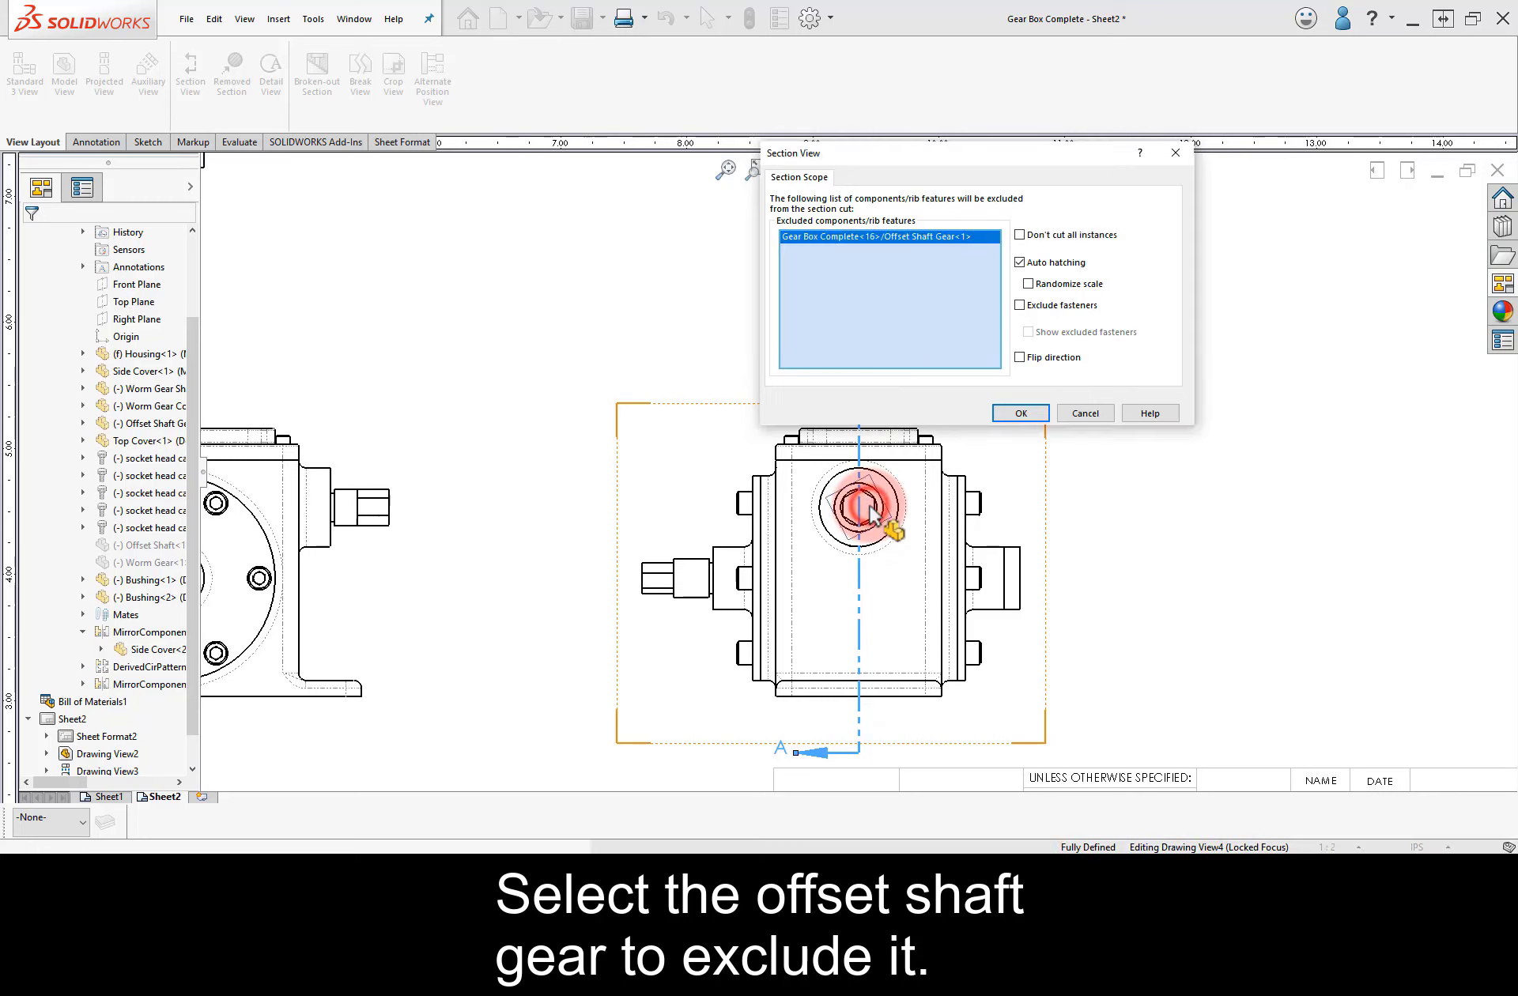
click(1020, 413)
scroll(1275, 540, up, 2)
scroll(1233, 534, up, 1)
click(1173, 517)
click(1015, 415)
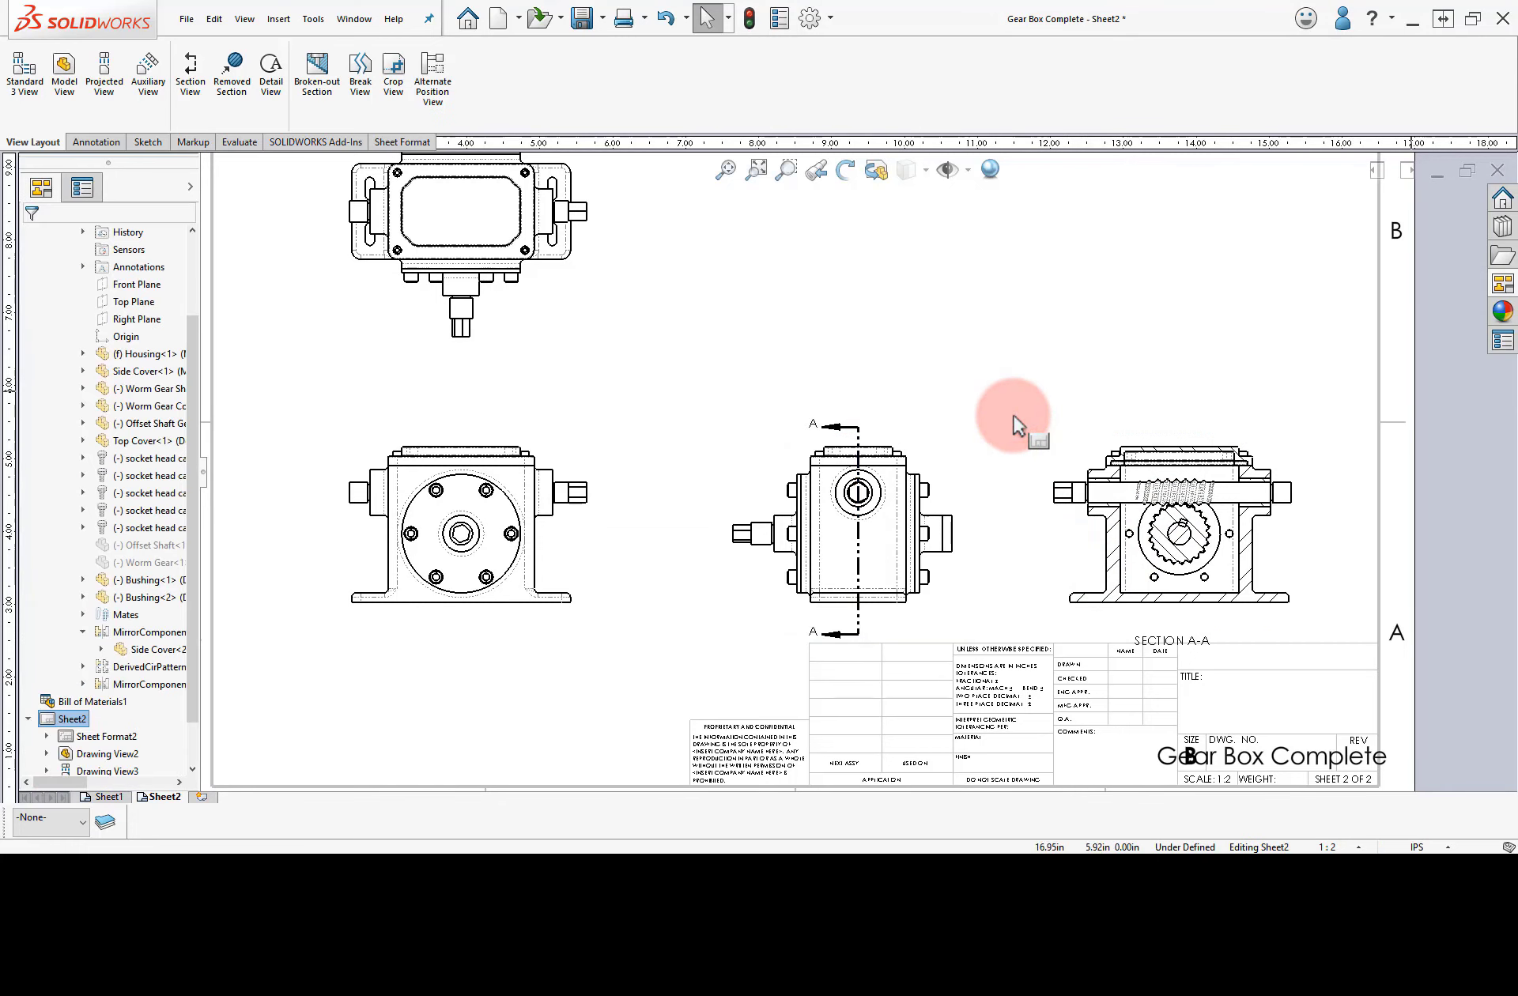
Exclude the worm gear from section view A-A in its Section Scope properties.
click(1068, 450)
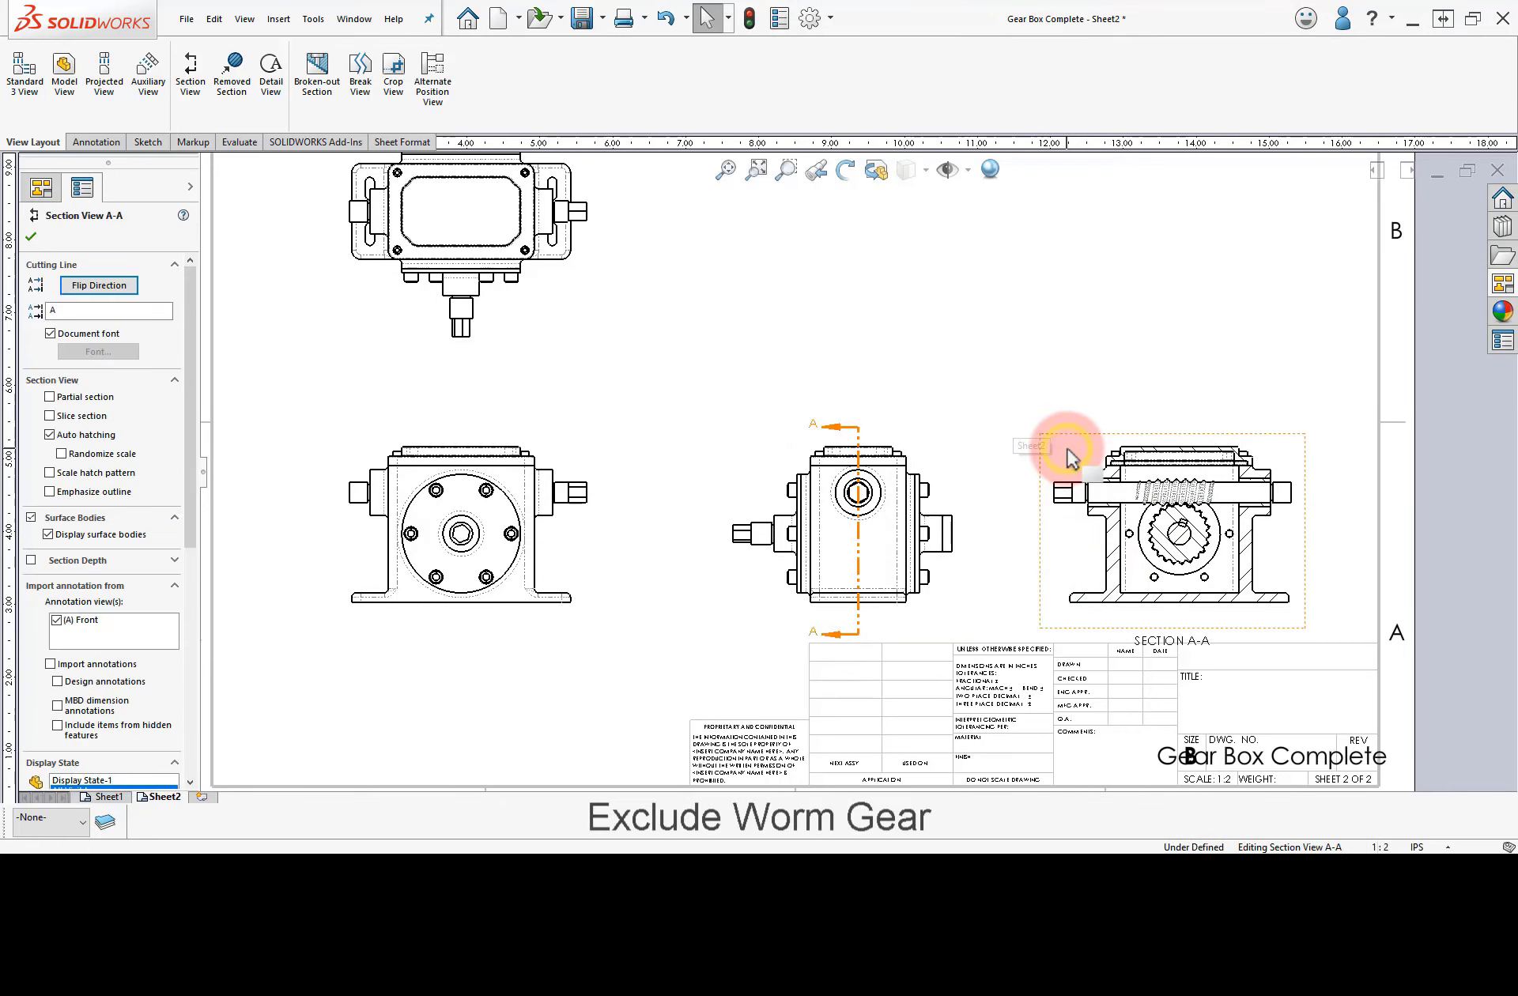
right_click(1067, 448)
click(1121, 705)
click(976, 193)
drag(1095, 150, 1008, 150)
click(1202, 548)
click(962, 554)
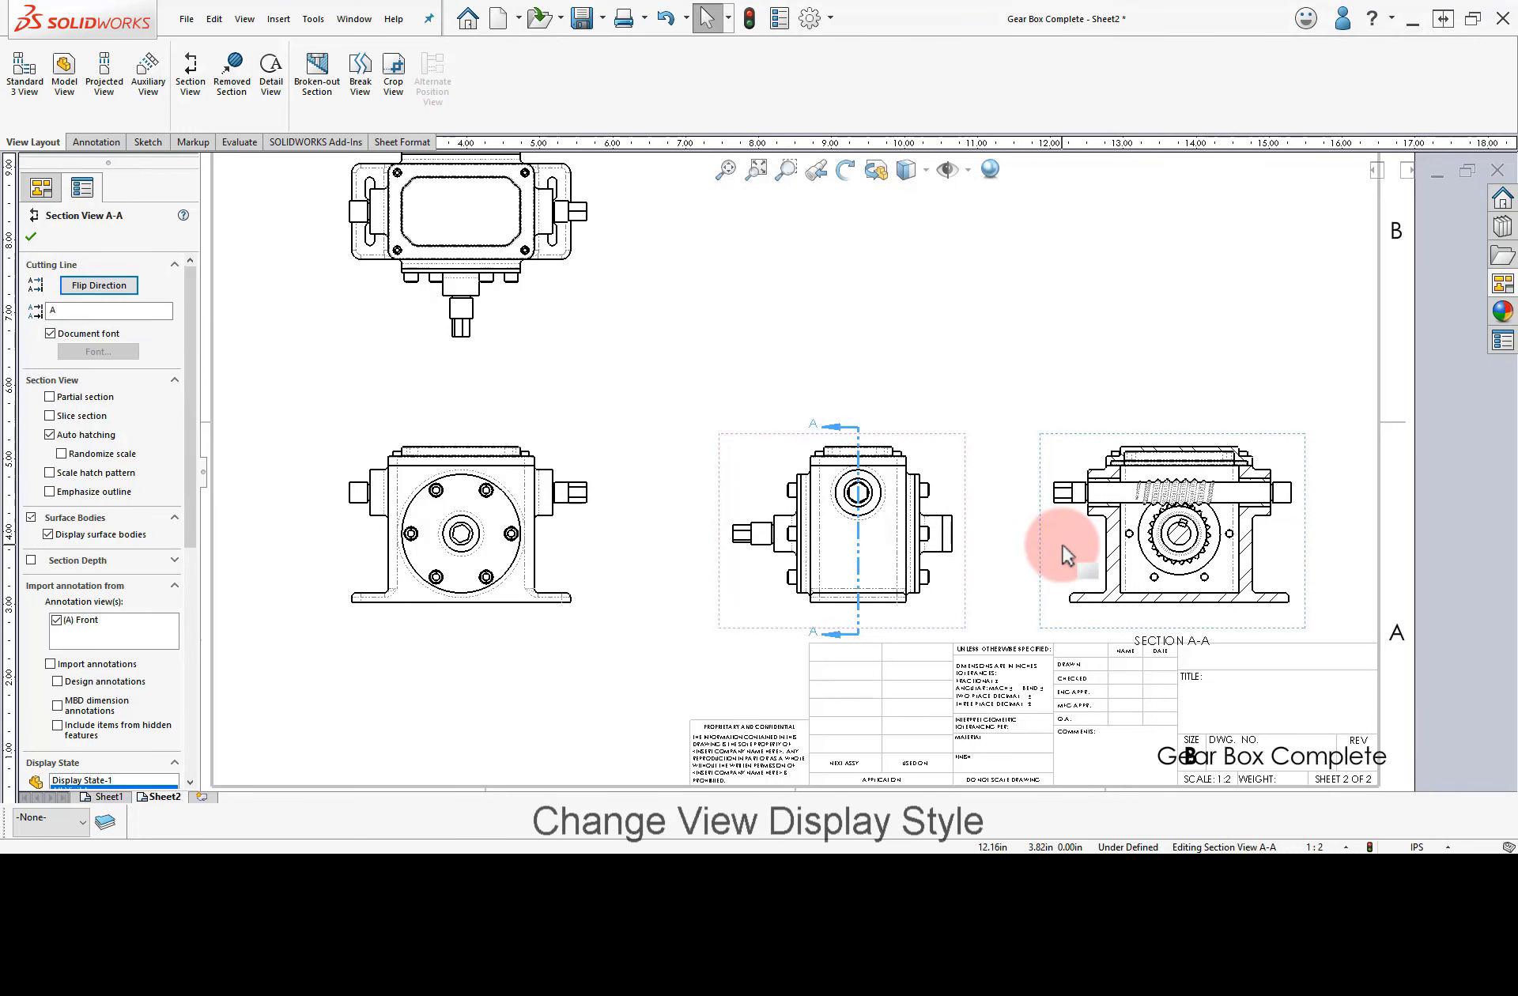
drag(187, 476, 210, 661)
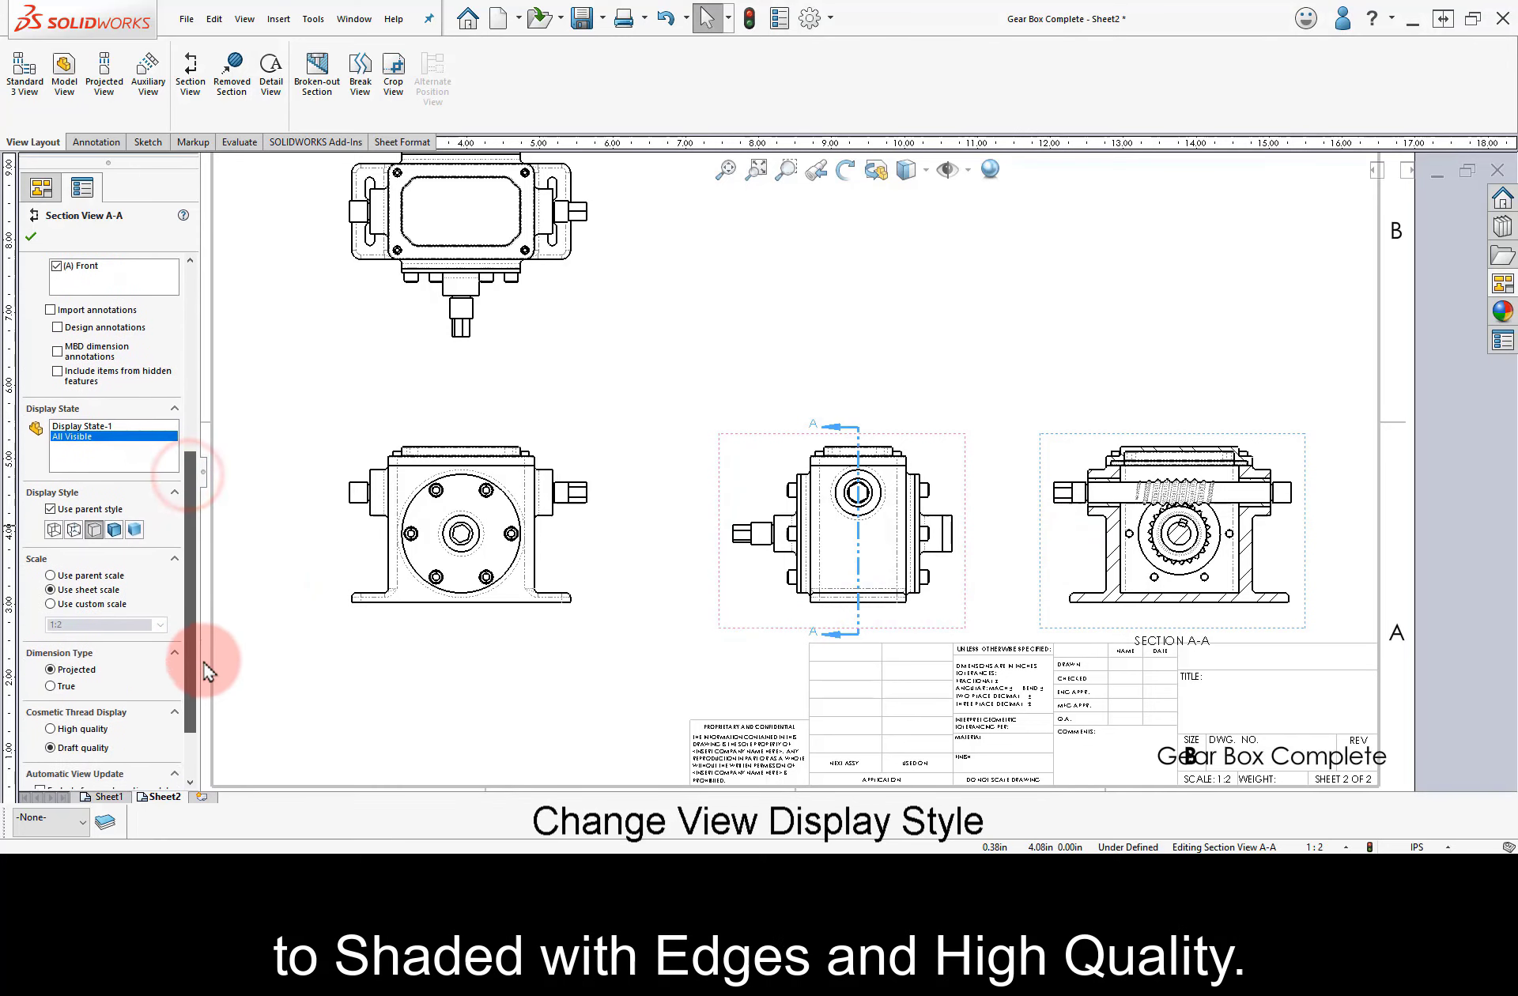
Set section view A-A to Shaded With Edges display at High quality.
click(115, 507)
click(84, 527)
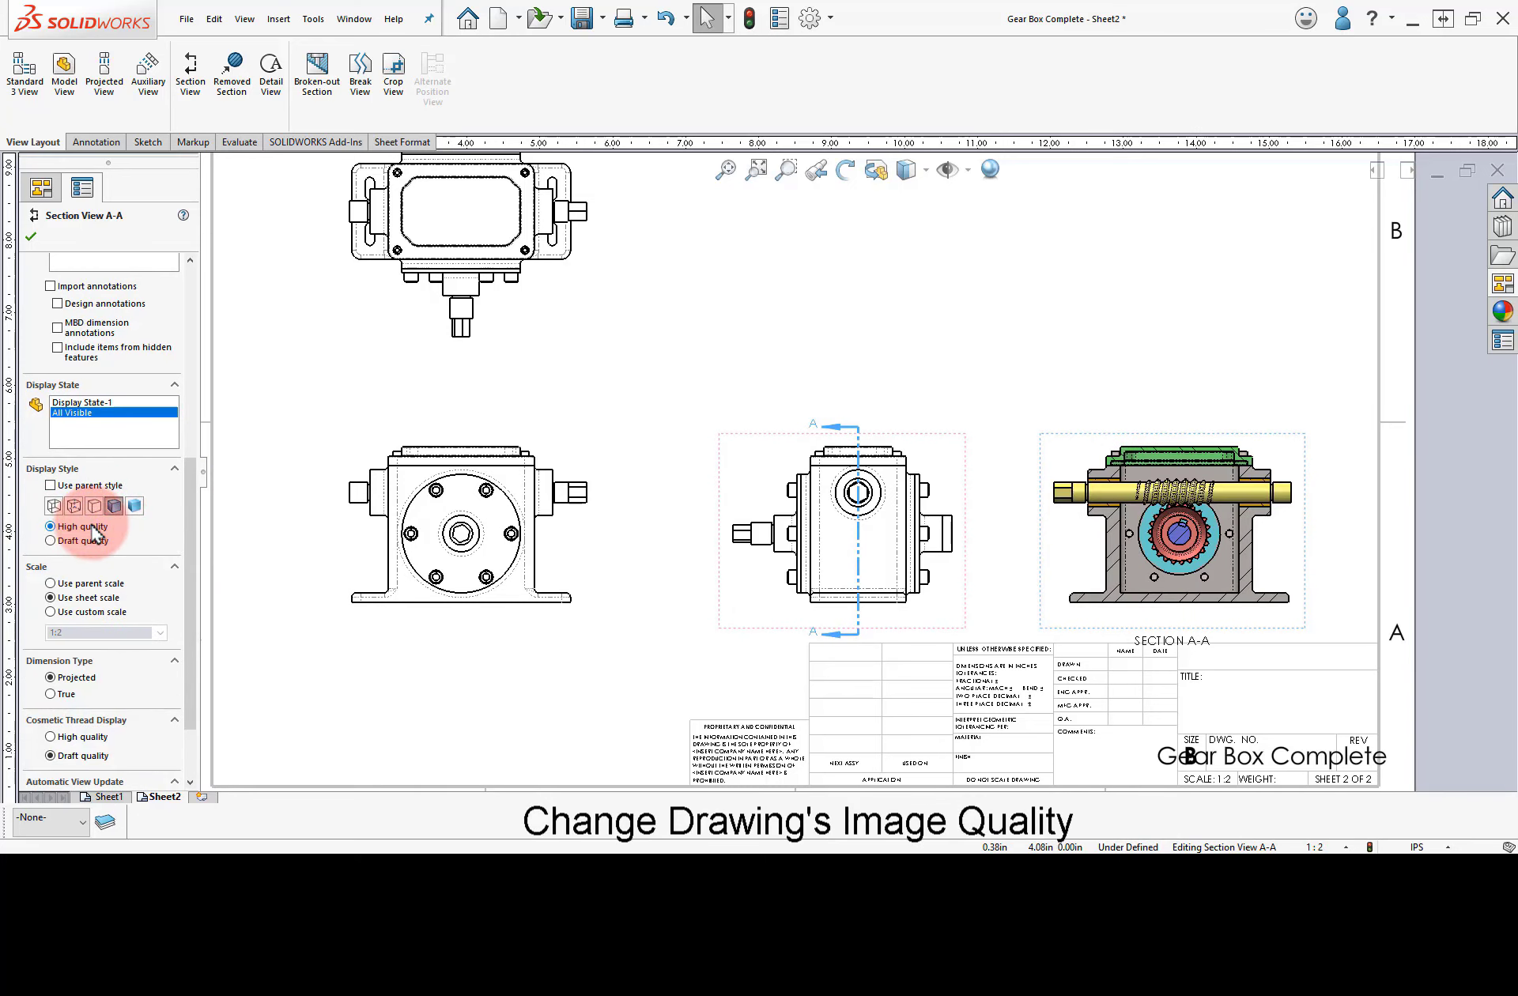
click(32, 239)
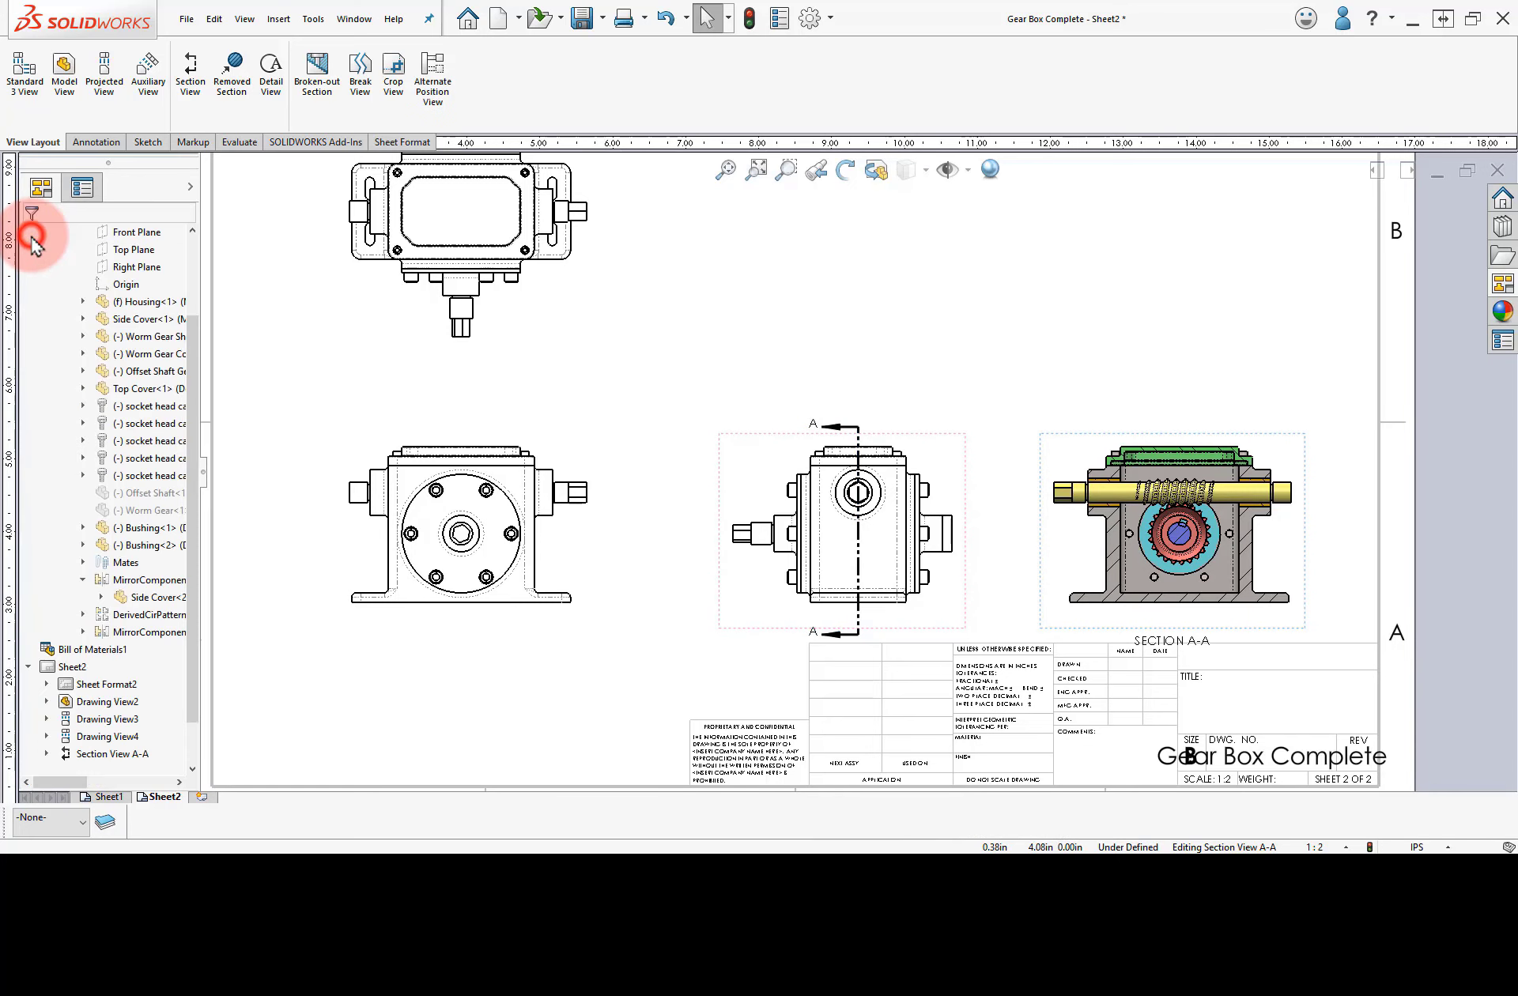
click(1045, 363)
click(374, 167)
click(271, 95)
scroll(1157, 391, down, 1)
scroll(1160, 352, down, 1)
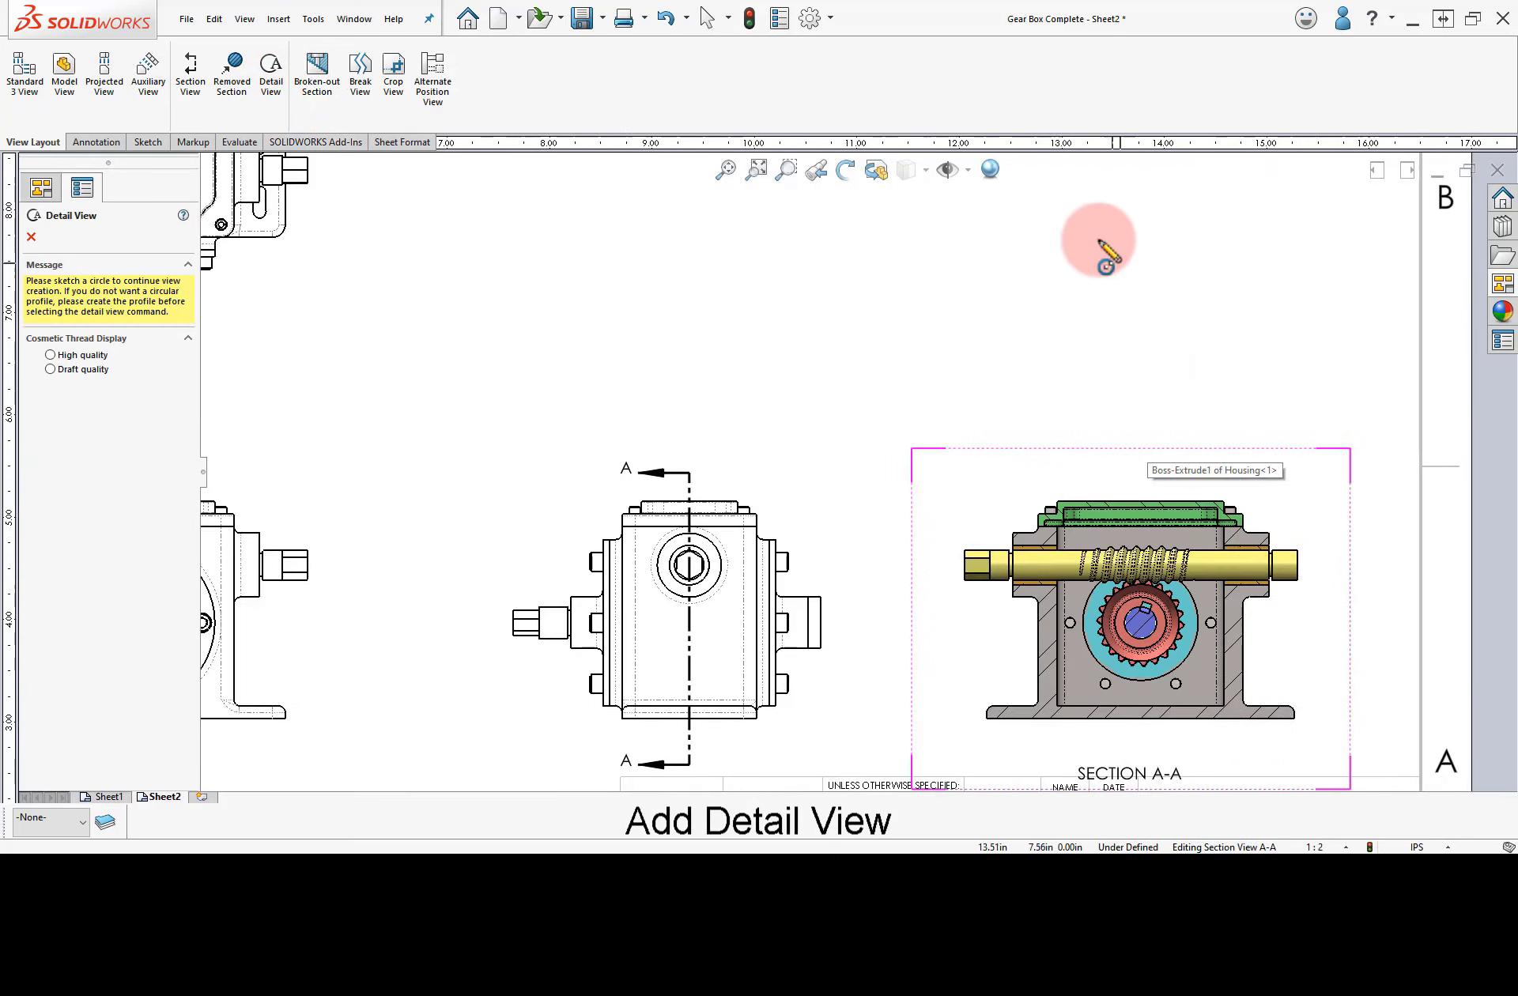
Circle the worm and gear mesh and place detail view B at a custom 2:1 scale.
click(1148, 585)
click(1142, 536)
click(955, 248)
scroll(186, 508, down, 1)
scroll(190, 546, down, 3)
scroll(180, 616, down, 1)
click(163, 549)
click(142, 659)
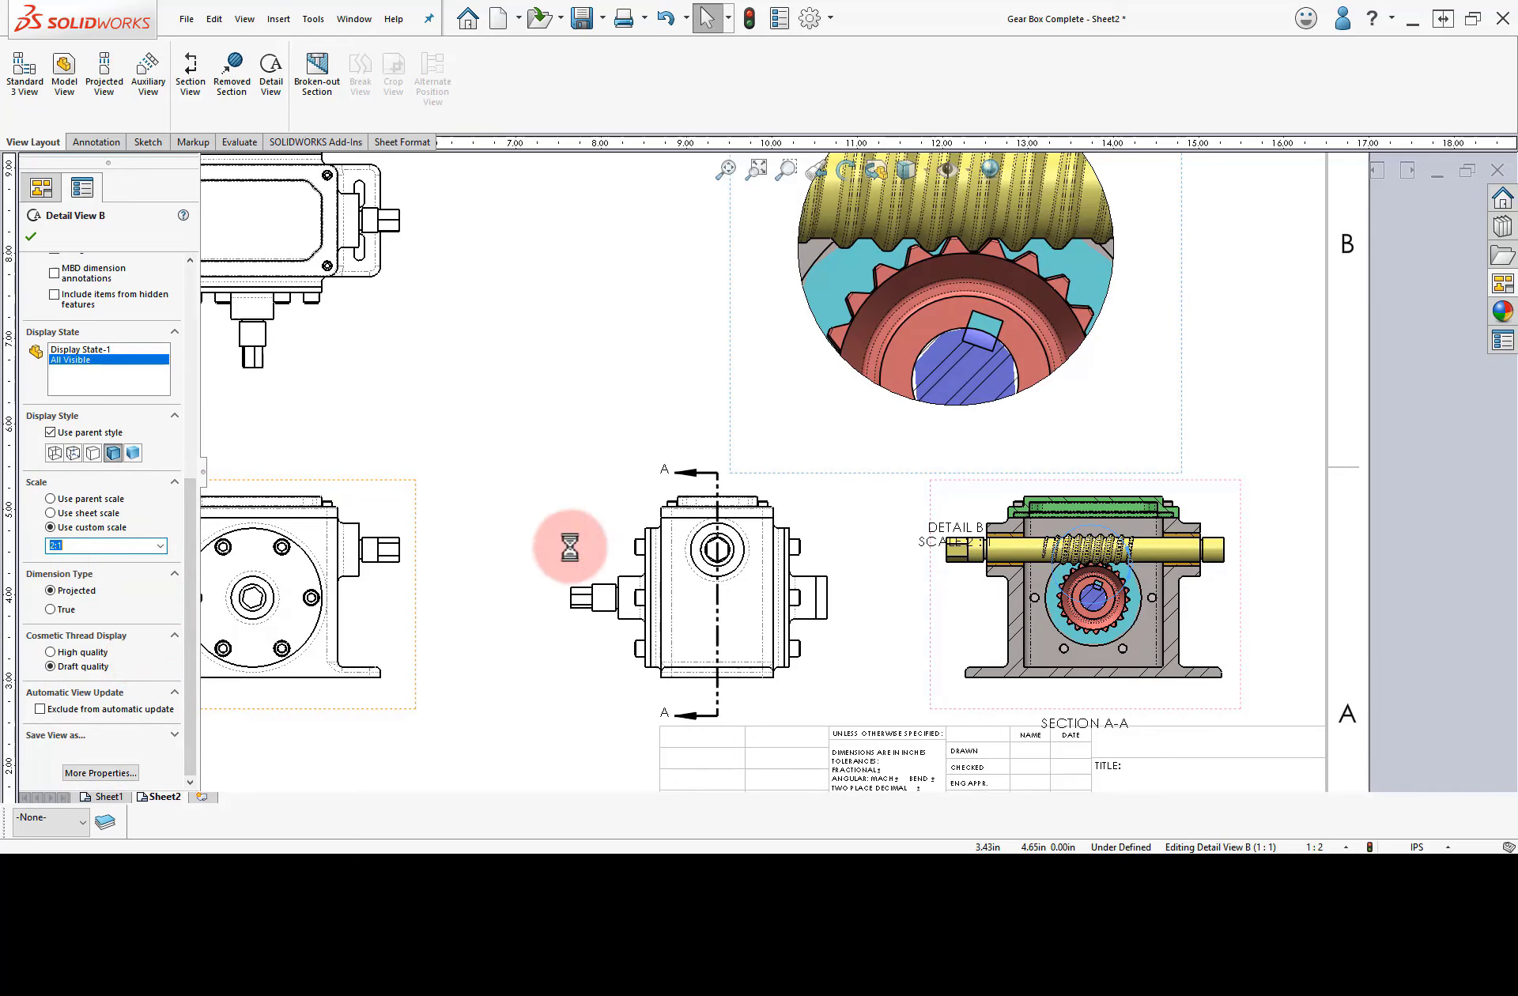
click(943, 537)
Move the DETAIL B label below the view and shift detail view B slightly left.
drag(1104, 414, 1123, 409)
click(1120, 390)
click(1135, 558)
click(1243, 463)
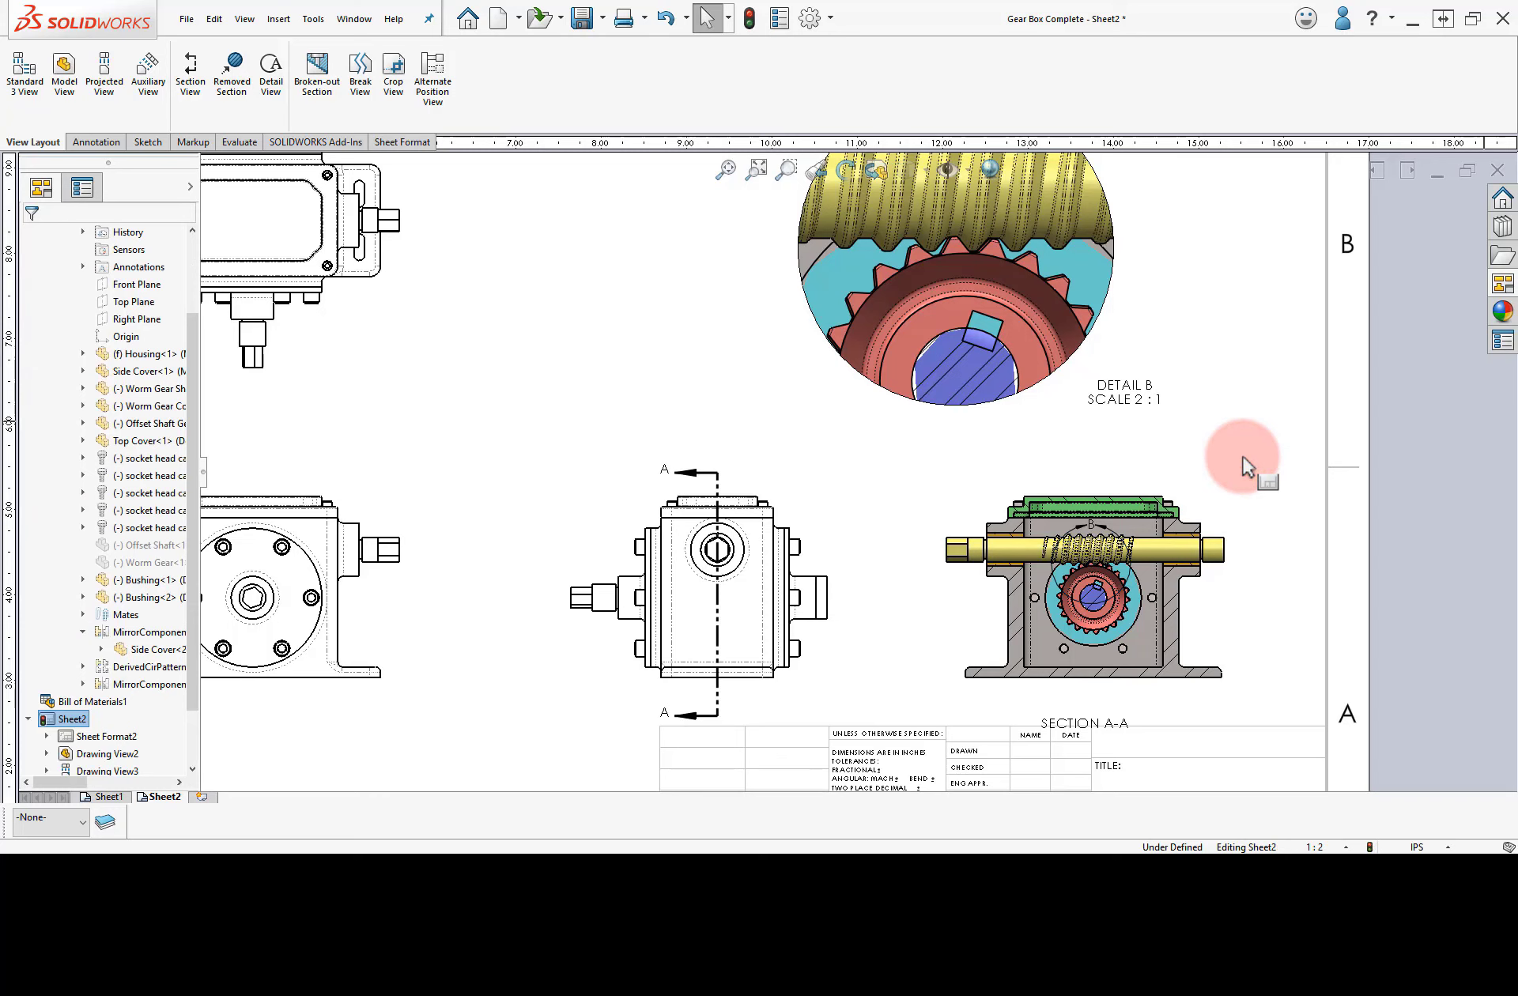
click(725, 170)
click(926, 344)
click(927, 335)
drag(917, 333, 857, 333)
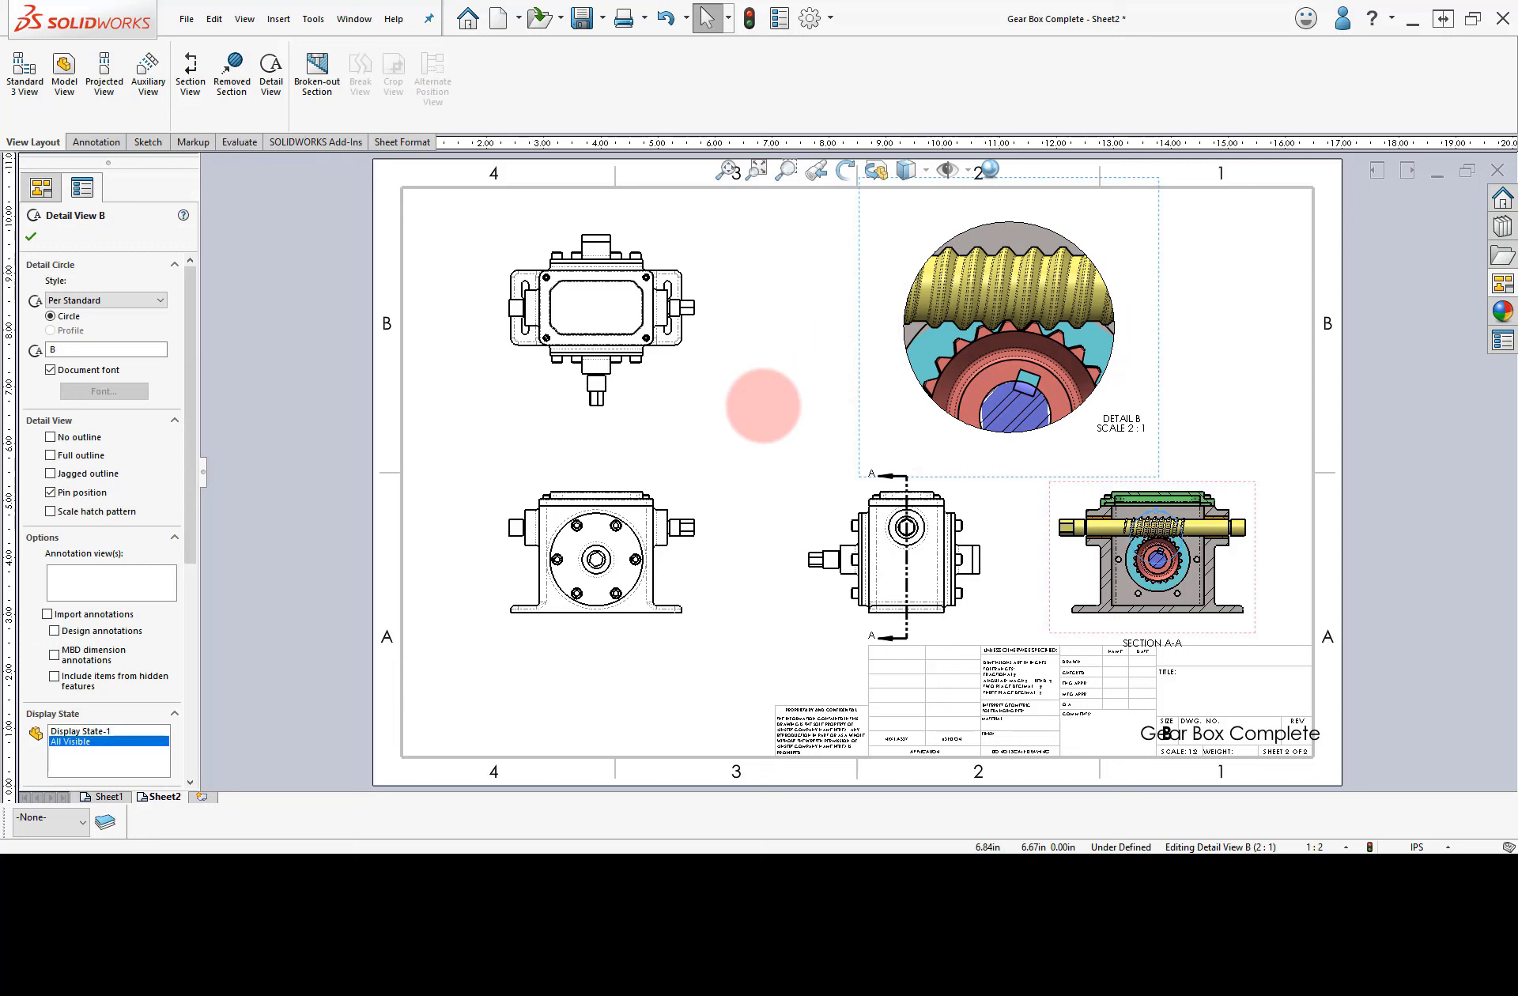
click(765, 406)
Add center marks to the front view's hub and to section view A-A.
click(95, 143)
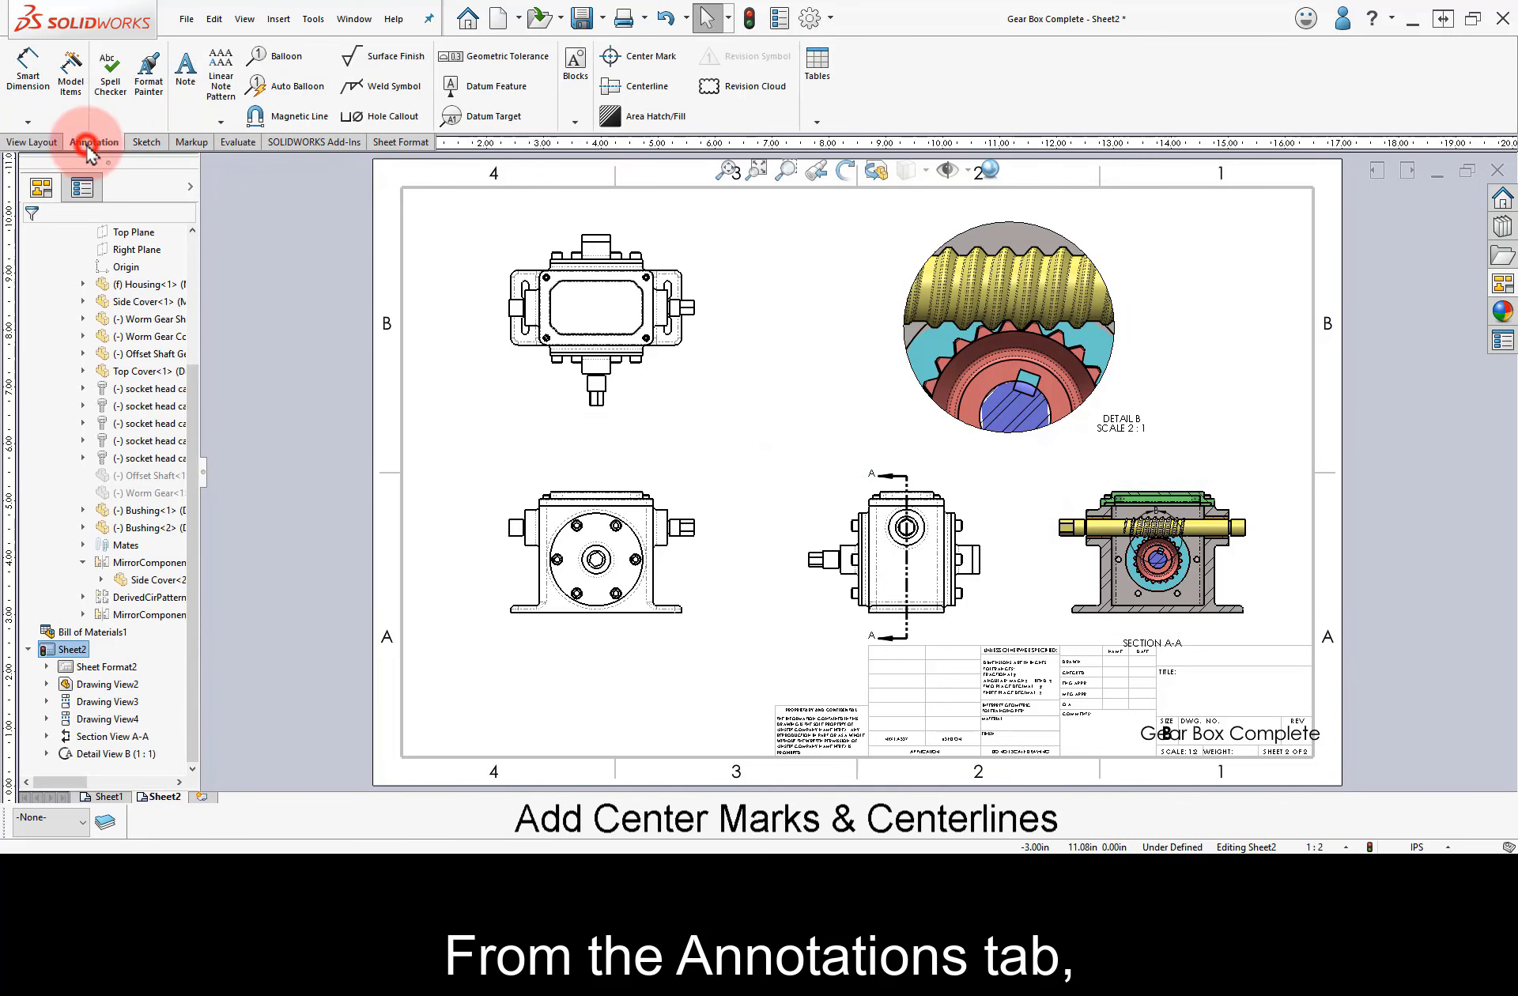
click(644, 66)
click(633, 534)
click(1421, 218)
click(647, 59)
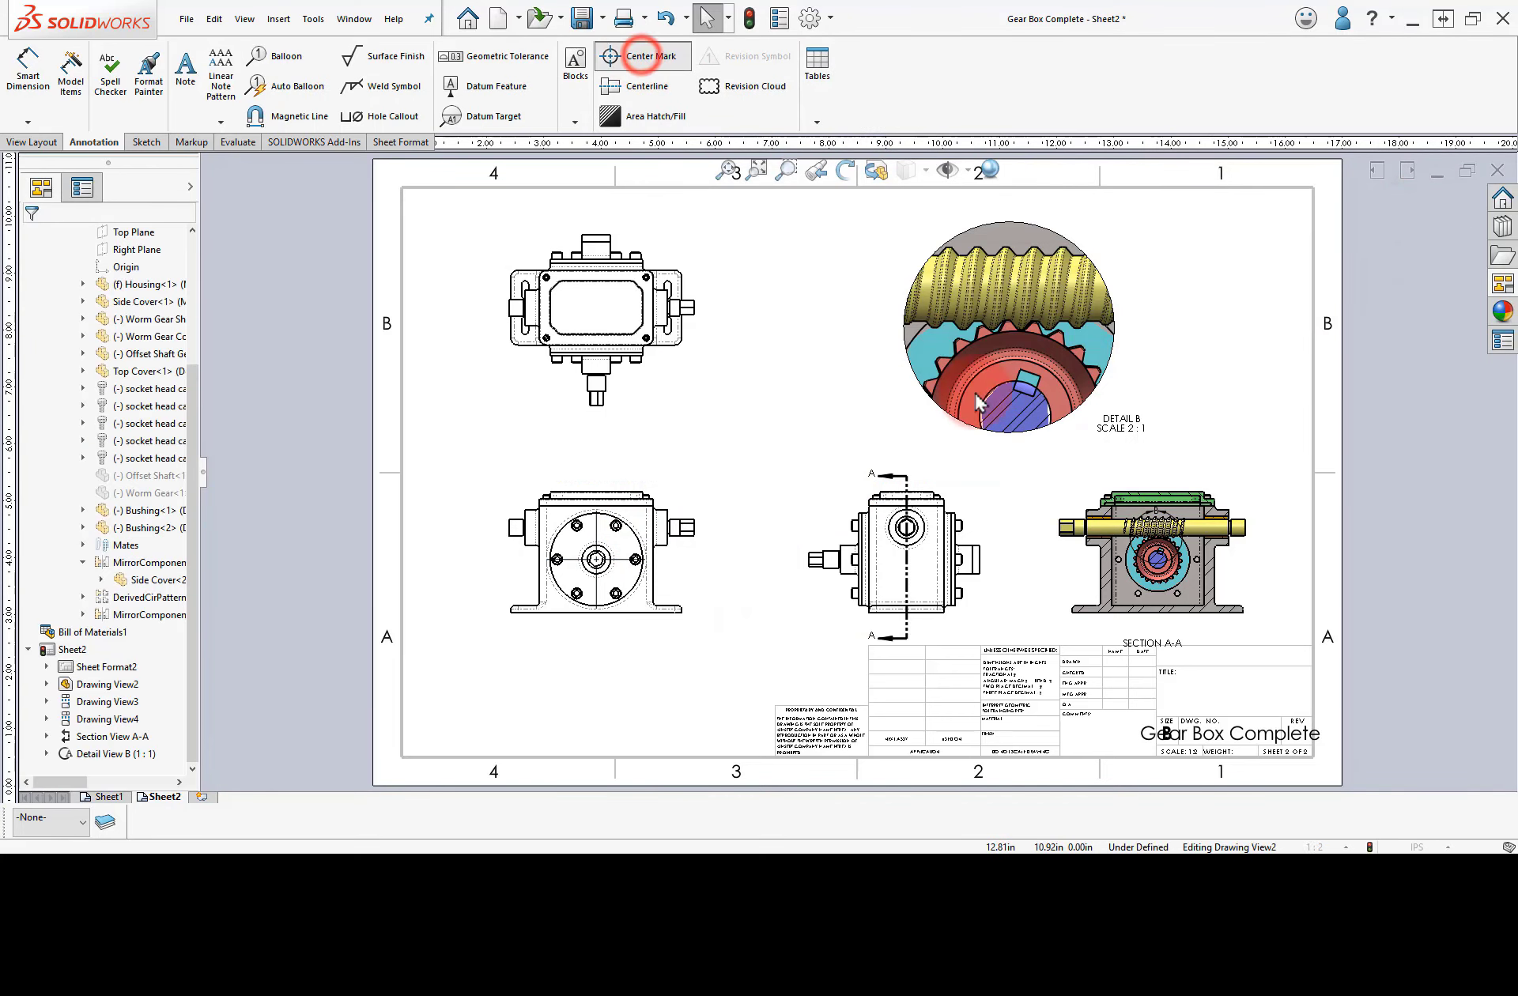
click(1204, 561)
click(1391, 277)
click(1406, 215)
click(1278, 349)
Add a center mark to the side view's hole.
click(625, 68)
click(907, 532)
click(1412, 210)
Add centerlines to the top view and through the boss edges of the other views.
click(655, 91)
click(590, 245)
scroll(596, 243, down, 3)
click(702, 346)
click(874, 475)
middle_drag(983, 630, 888, 237)
click(1018, 523)
middle_drag(1396, 550, 800, 549)
click(1413, 214)
scroll(833, 415, up, 3)
click(791, 429)
middle_drag(787, 409, 967, 488)
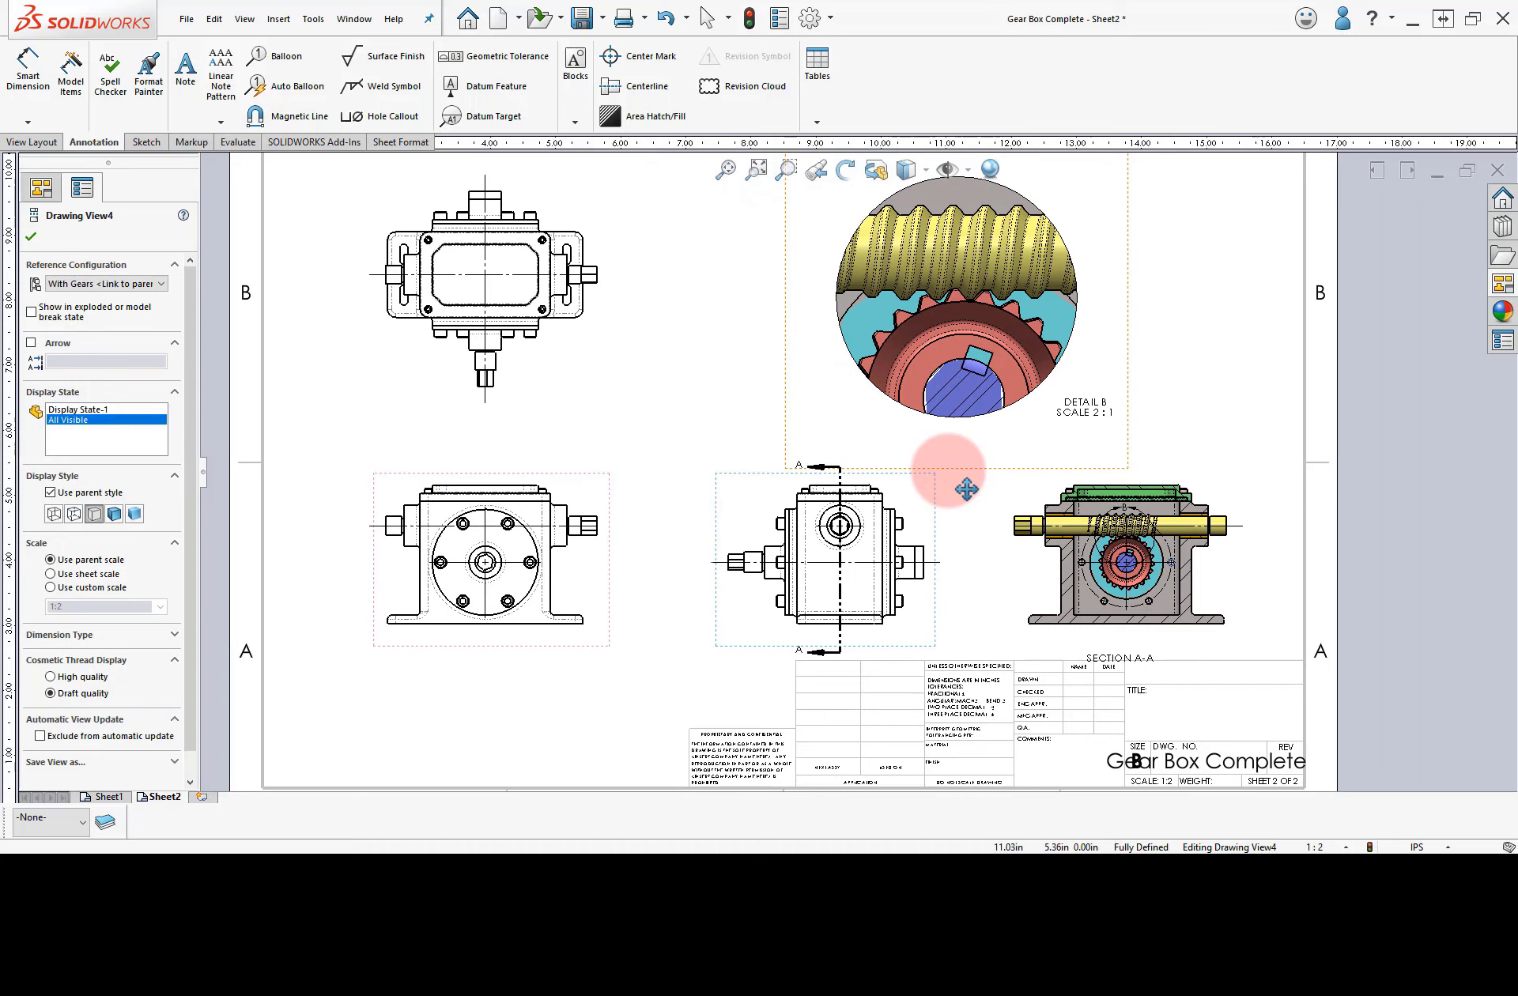
Add a centerline through the worm thread in detail view B, then zoom to fit.
click(629, 86)
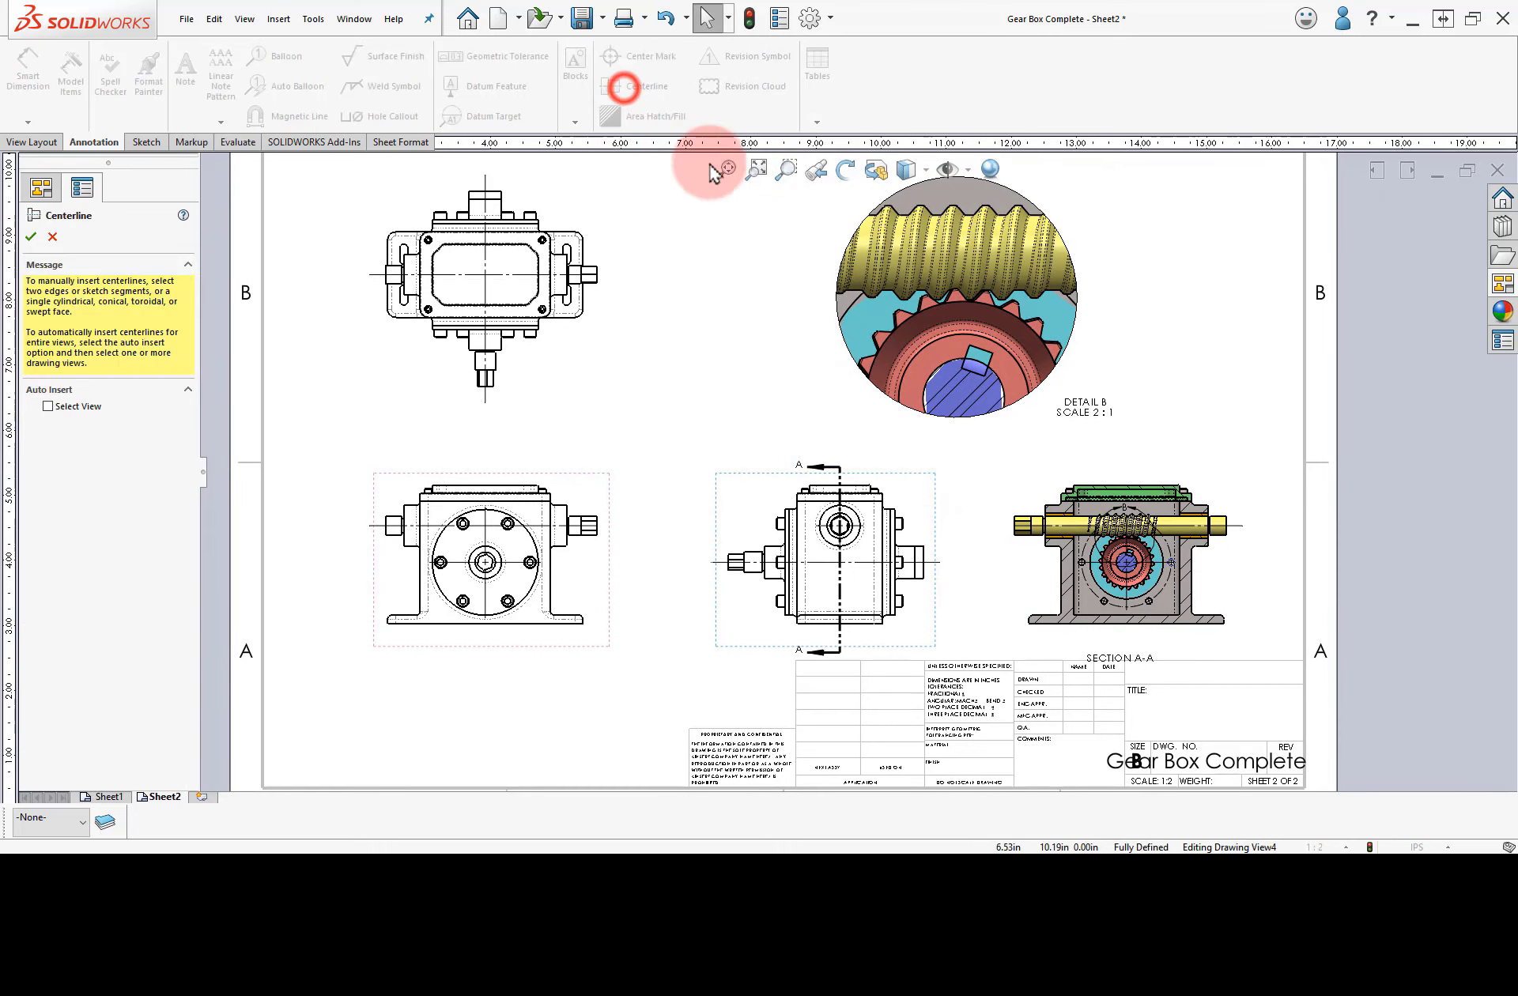
click(867, 245)
scroll(863, 255, down, 3)
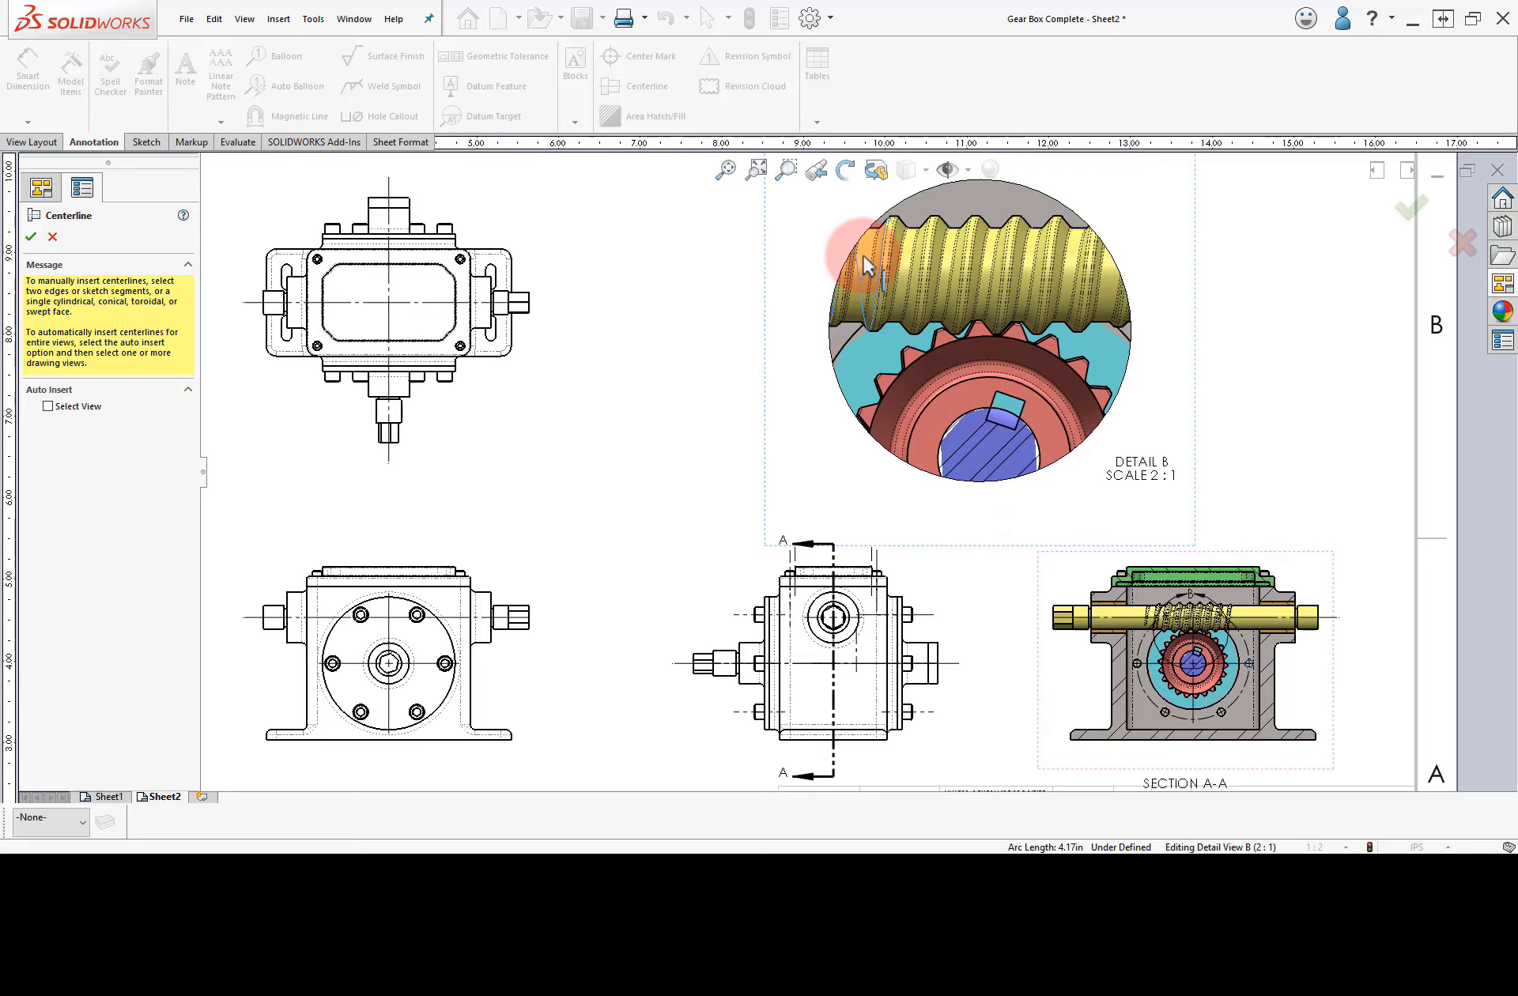
click(929, 277)
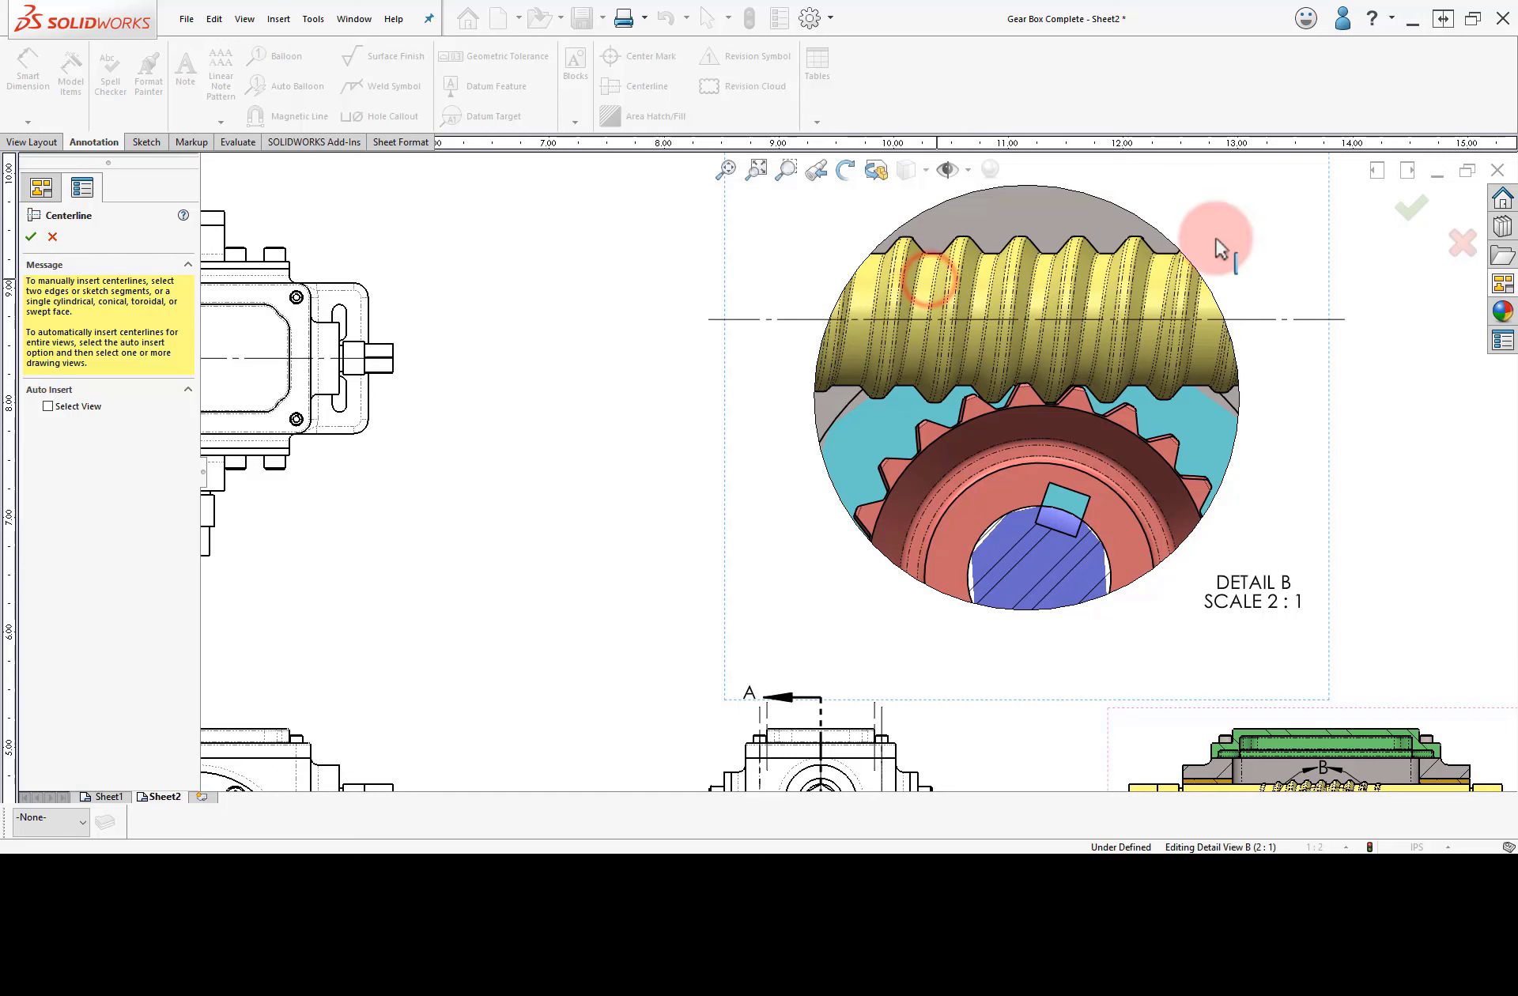
click(1411, 211)
click(724, 170)
click(772, 364)
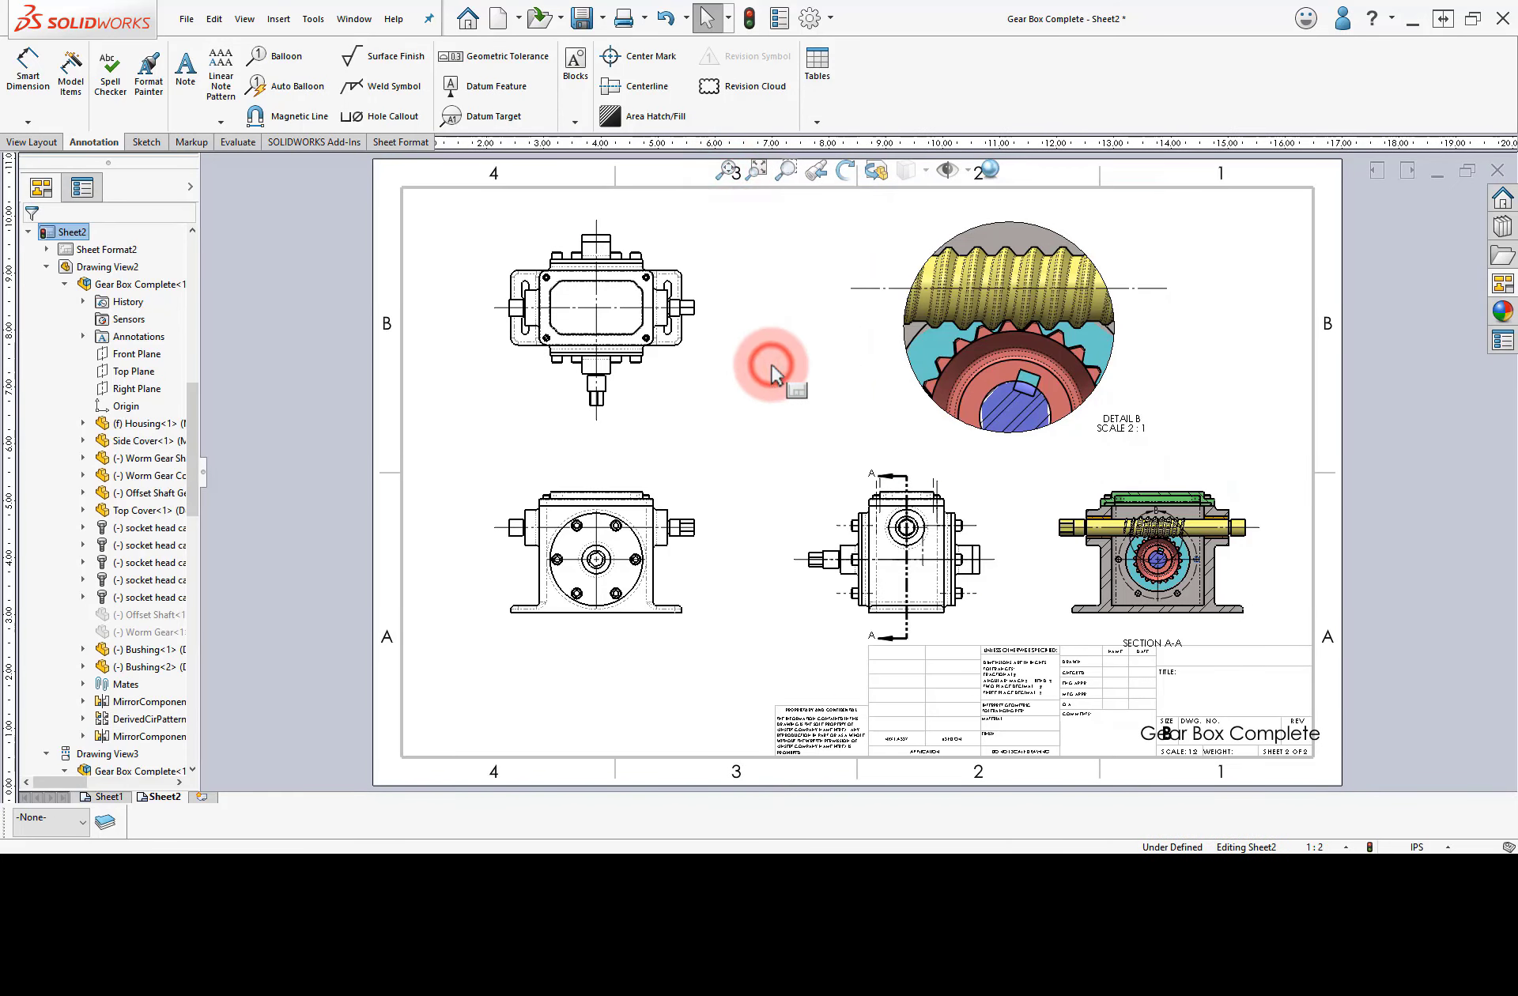
Switch to the FORMAT layer and dimension the front view height as 4.25.
click(83, 827)
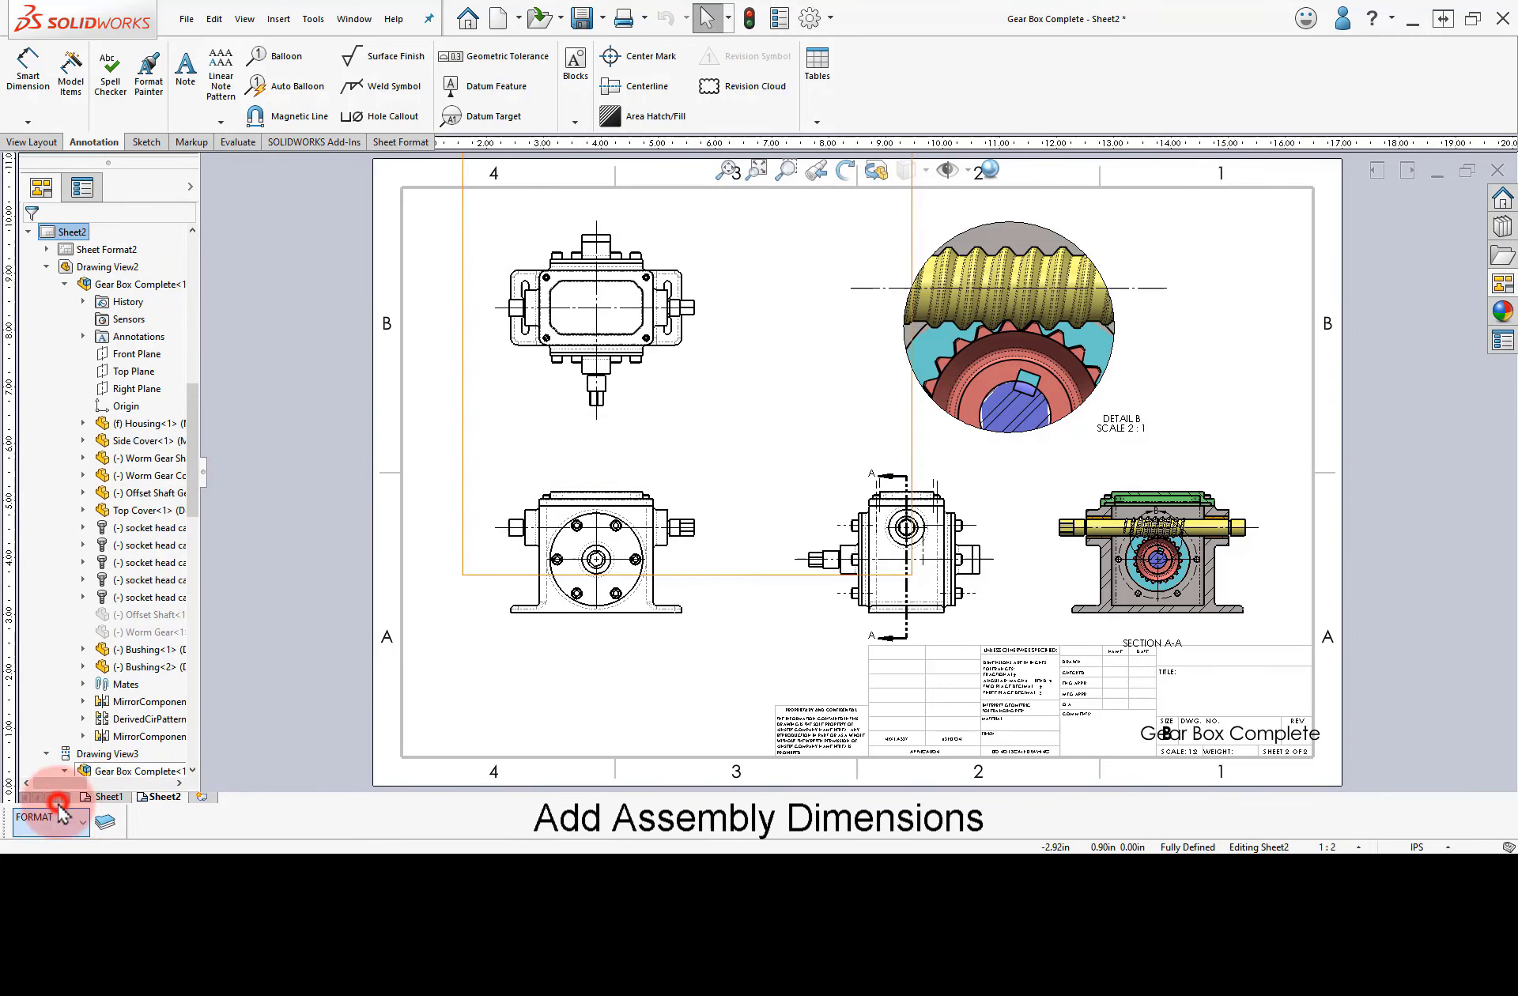
click(426, 666)
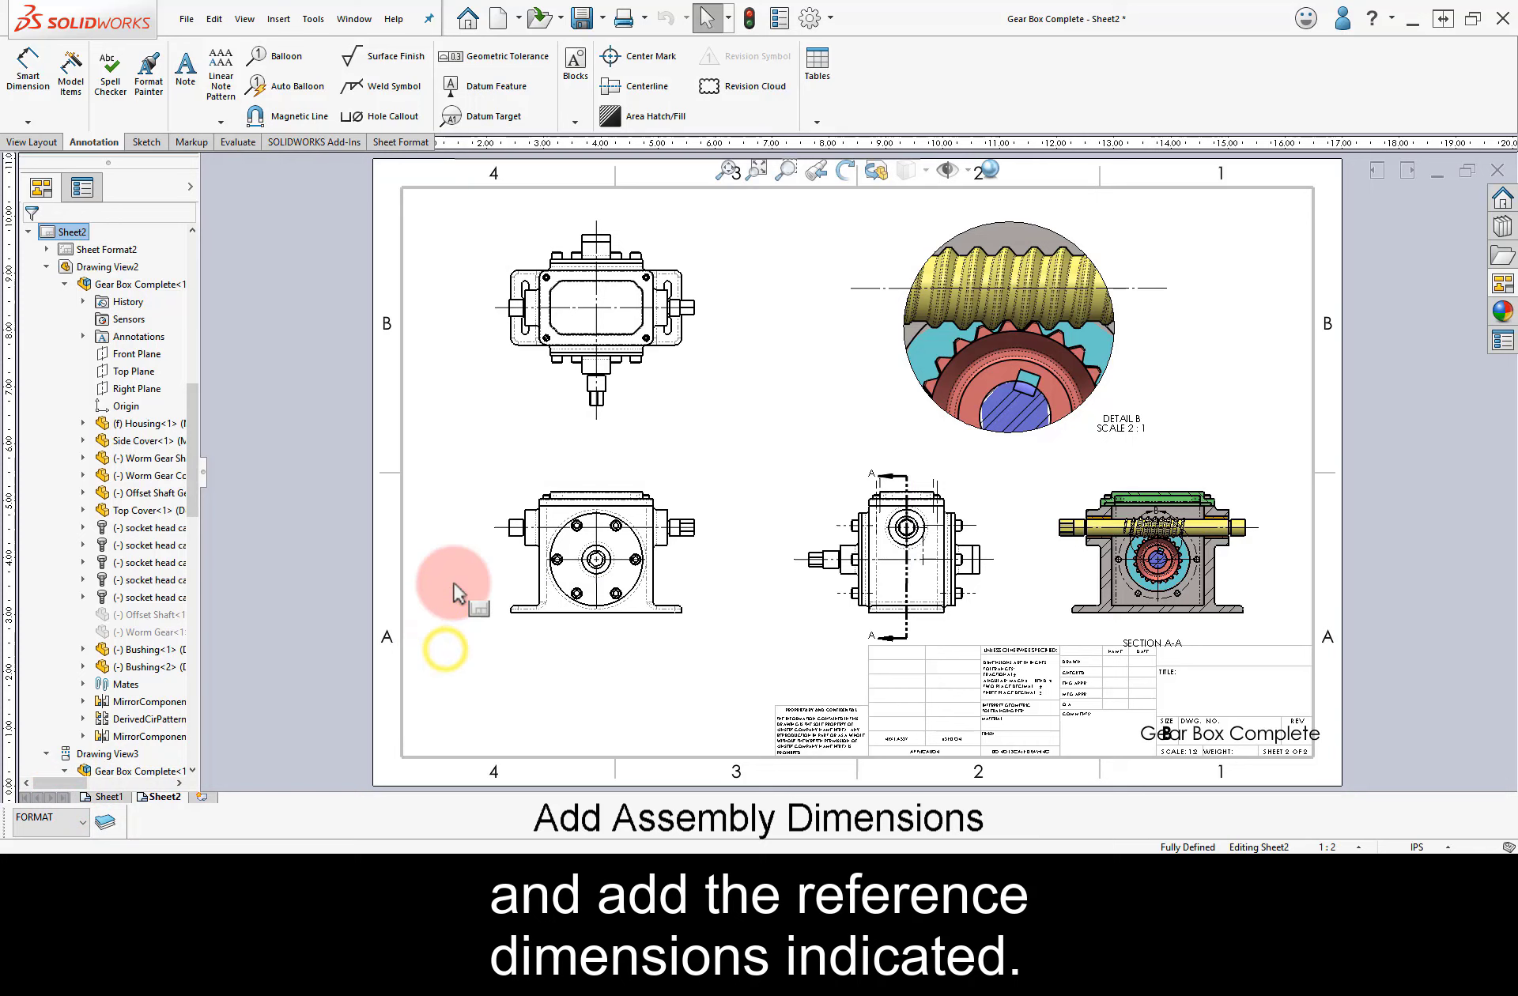
right_drag(448, 651, 454, 582)
click(568, 614)
click(570, 496)
click(442, 545)
Add the 6.00 width dimension above the side view.
click(811, 575)
click(982, 572)
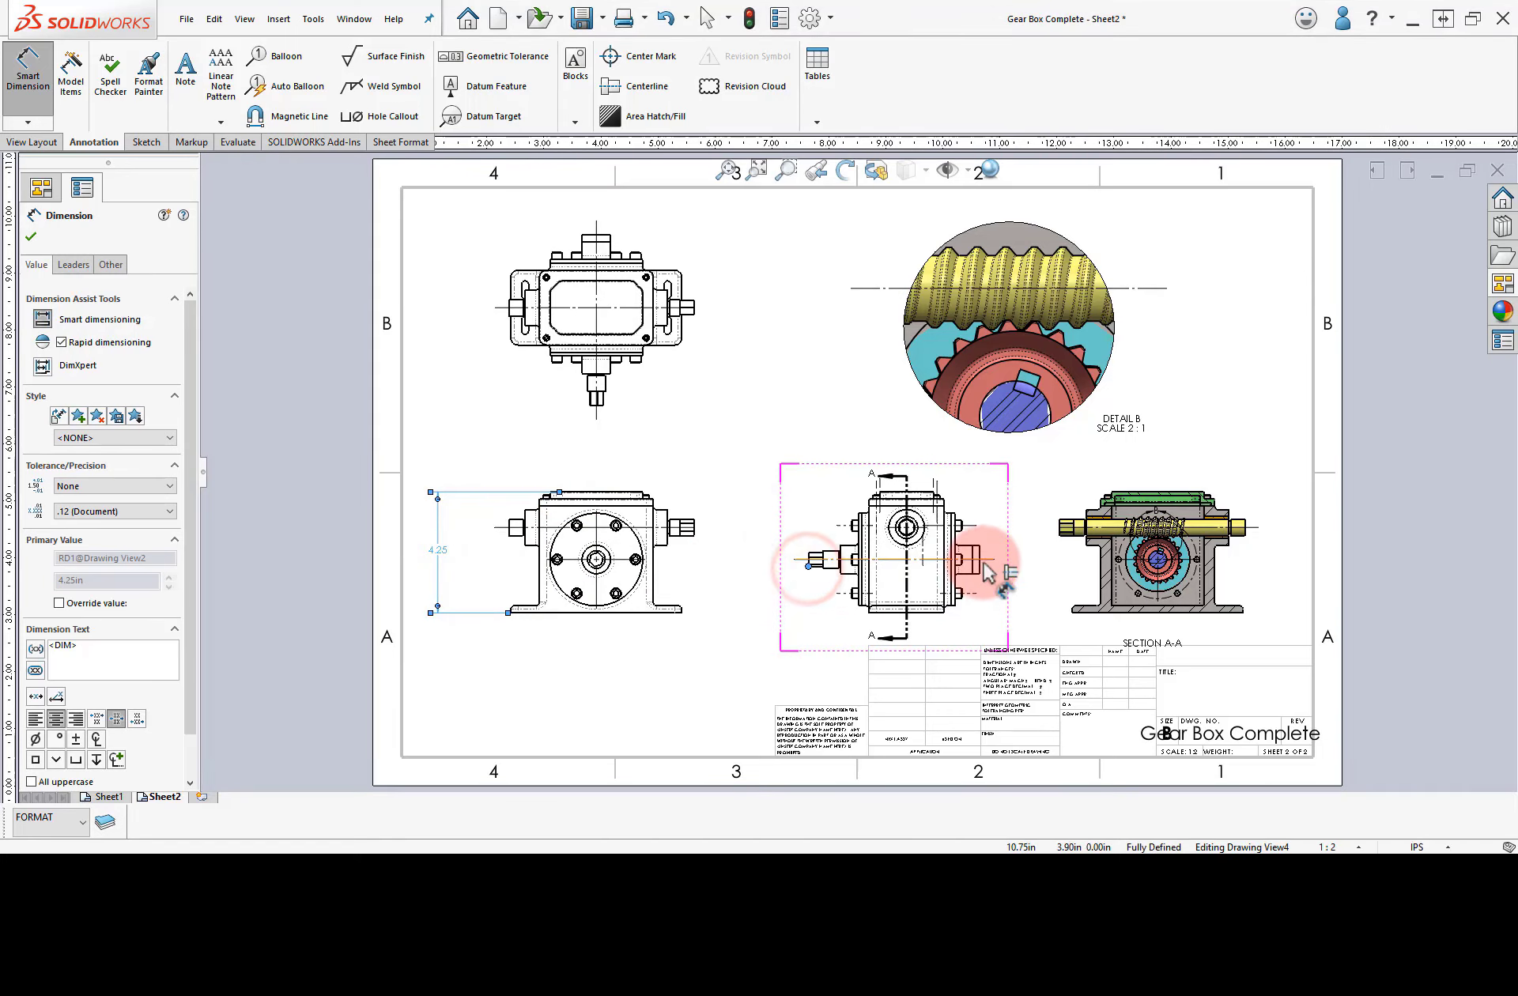
click(892, 447)
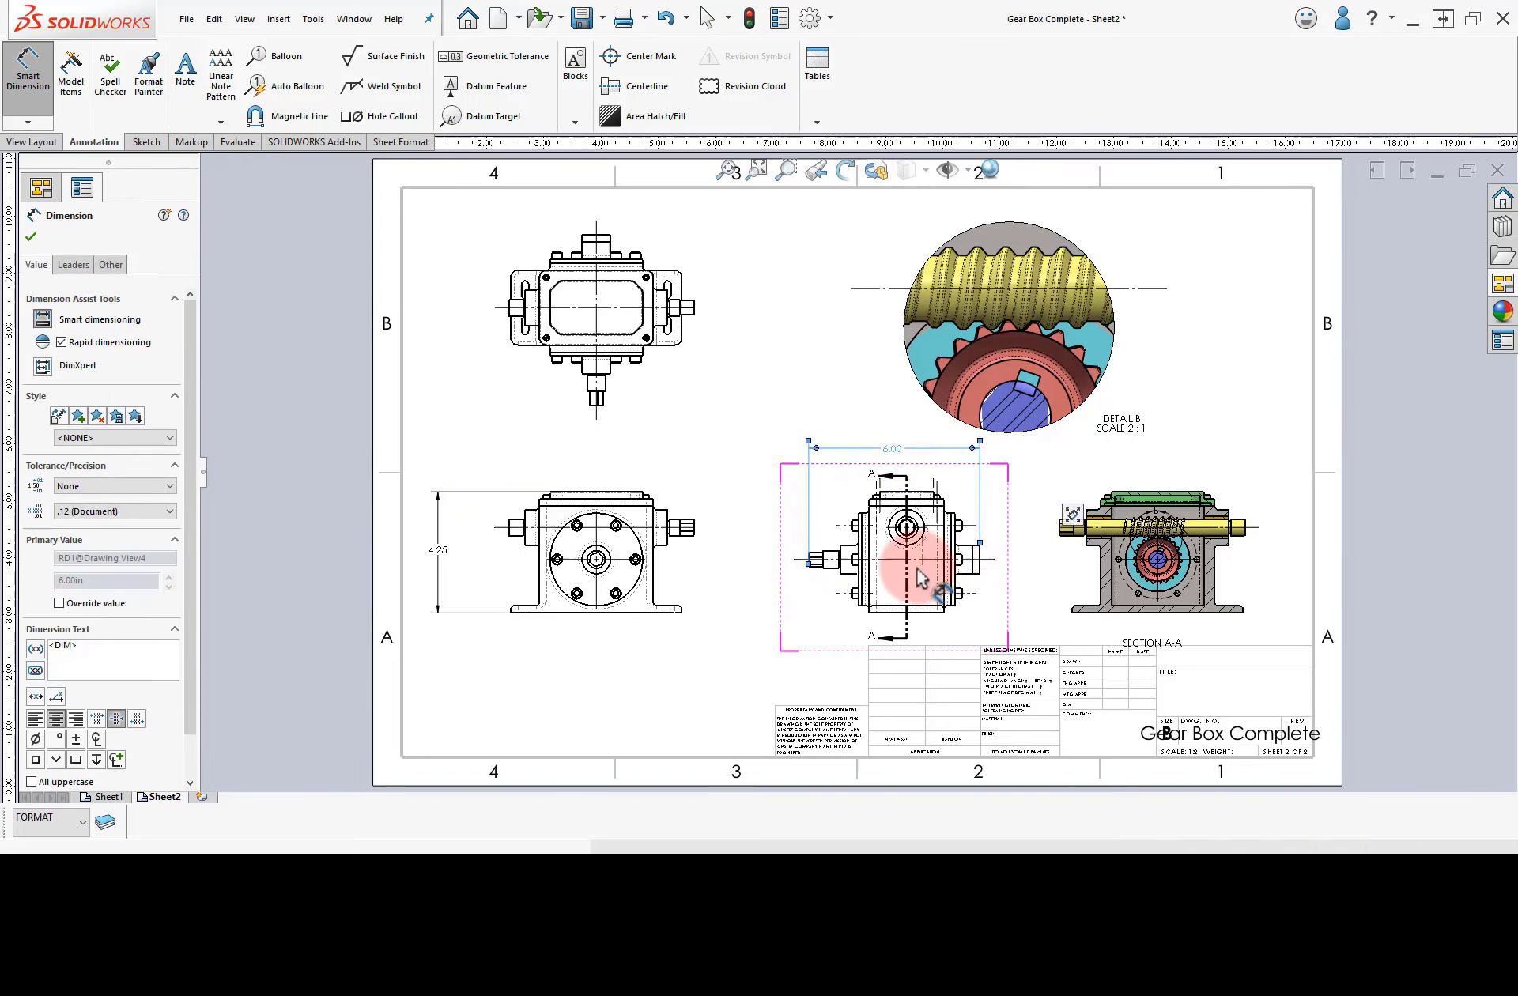
middle_drag(1015, 576, 801, 587)
scroll(918, 572, down, 3)
key(Escape)
Dimension the section view with 1.88 and 3.00 shaft-to-base distances.
click(894, 528)
click(981, 623)
click(1107, 570)
click(728, 474)
click(737, 626)
click(593, 527)
click(543, 578)
Add the 1.25 and 1.63 dimensions to the left of the top view.
mouse_move(577, 395)
middle_down()
mouse_move(913, 652)
mouse_move(1247, 823)
middle_up()
middle_drag(753, 621, 1103, 651)
click(716, 340)
click(591, 418)
click(482, 382)
click(393, 408)
click(578, 448)
click(581, 557)
click(477, 508)
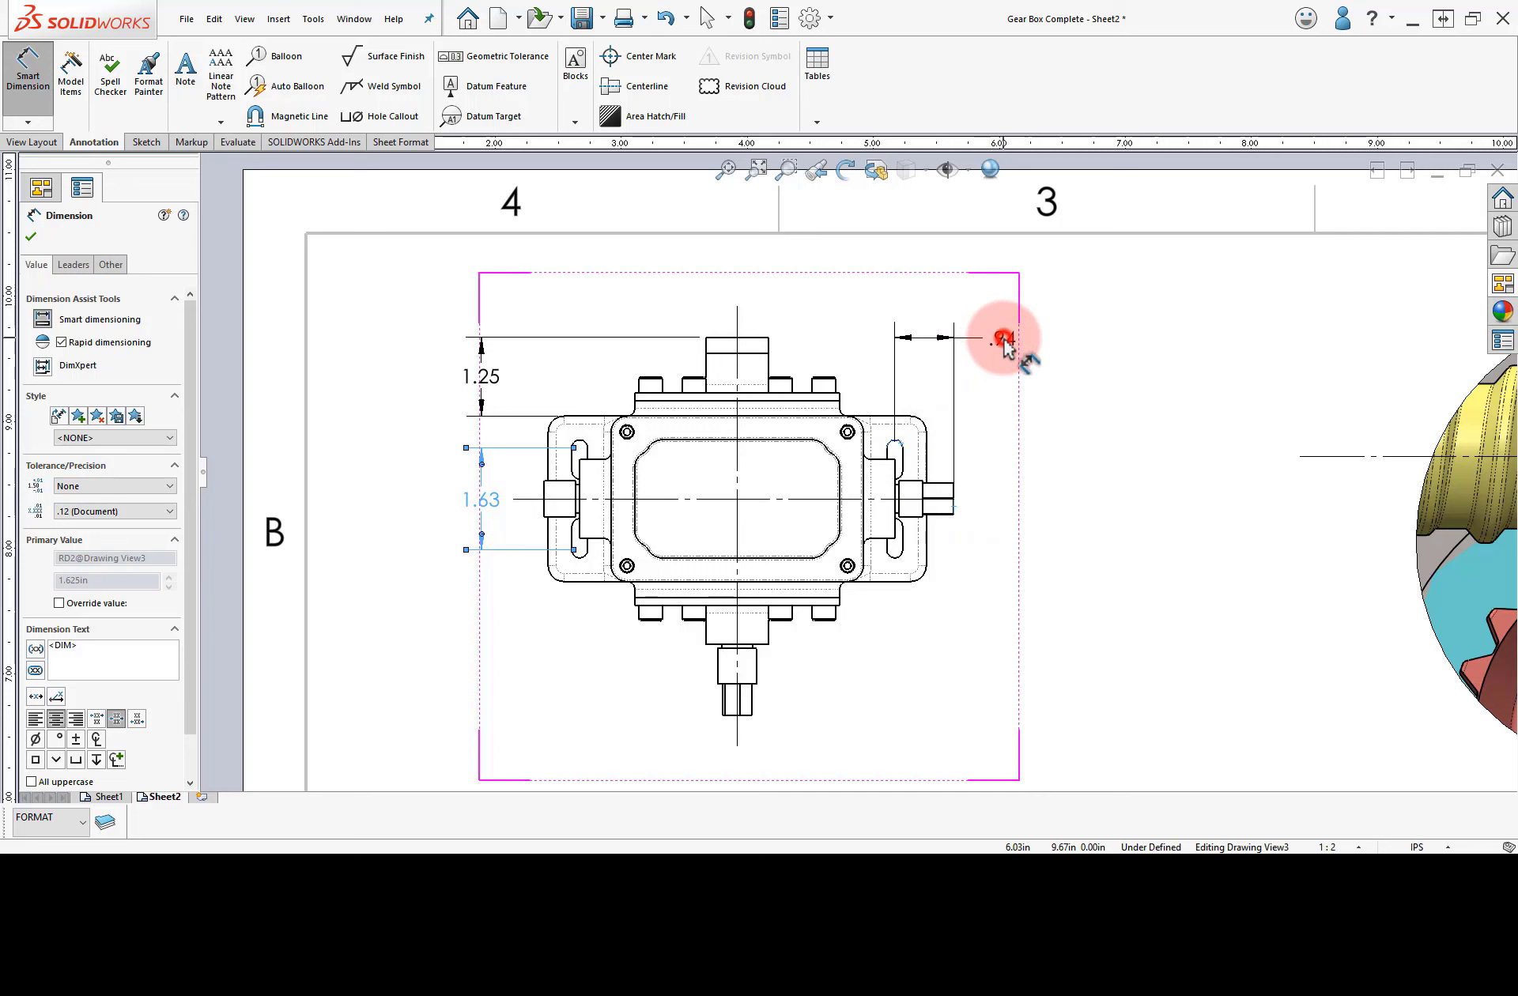
Add the .94, 1.75 and two 2.50 dimensions to the top view.
click(1003, 341)
click(805, 607)
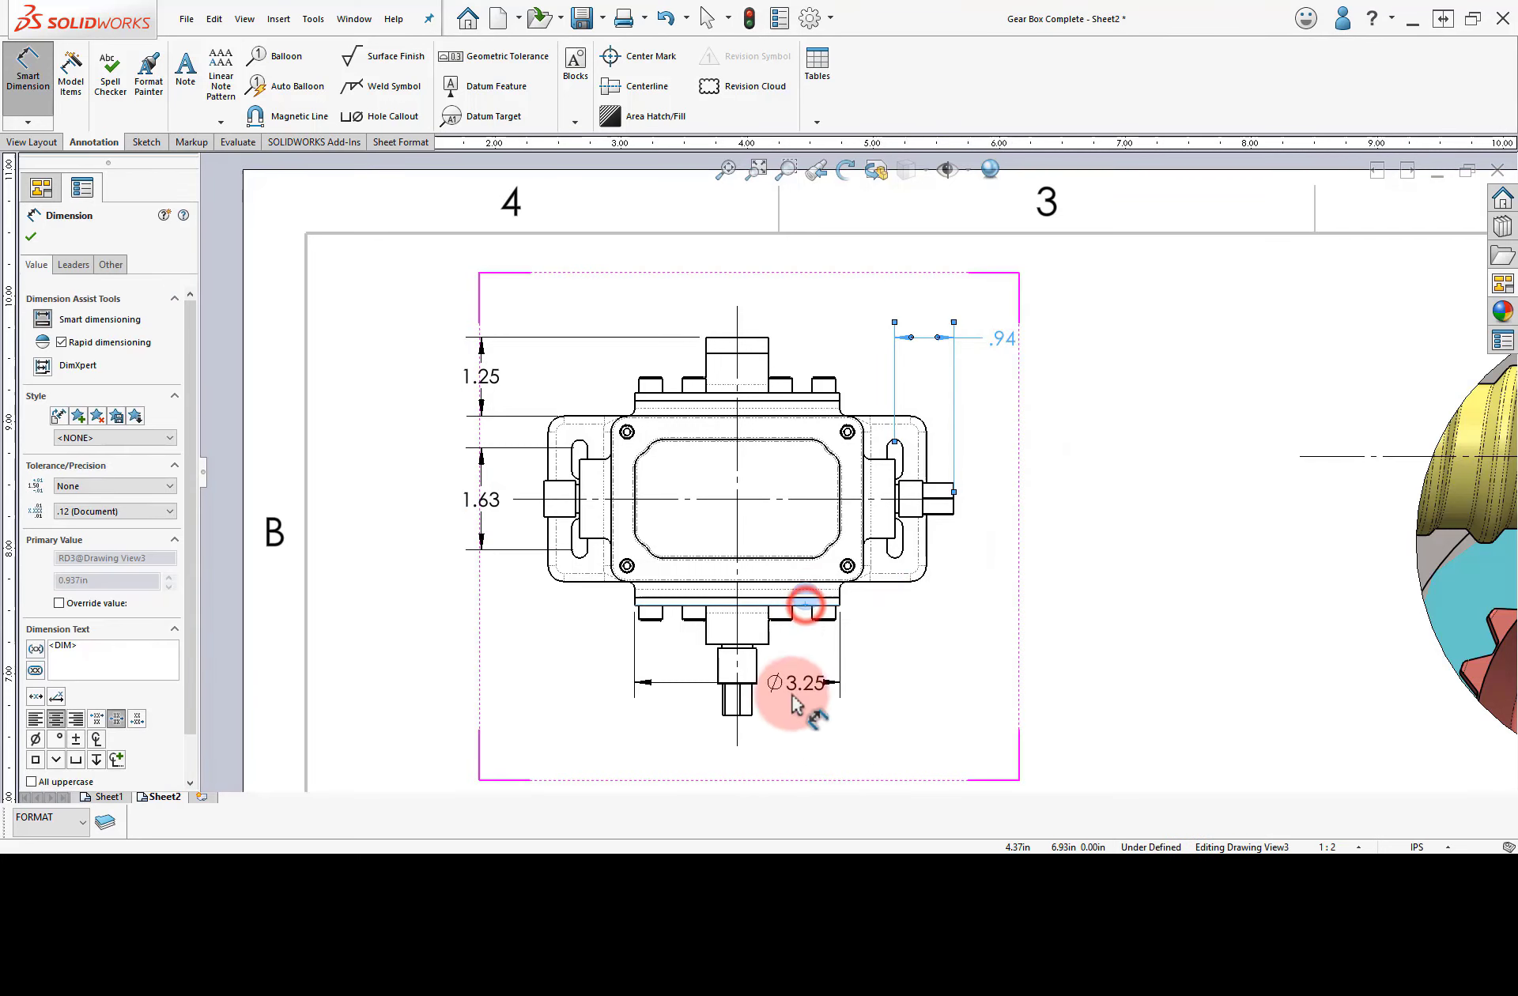
click(746, 717)
click(971, 675)
click(898, 563)
click(737, 637)
click(815, 781)
click(738, 637)
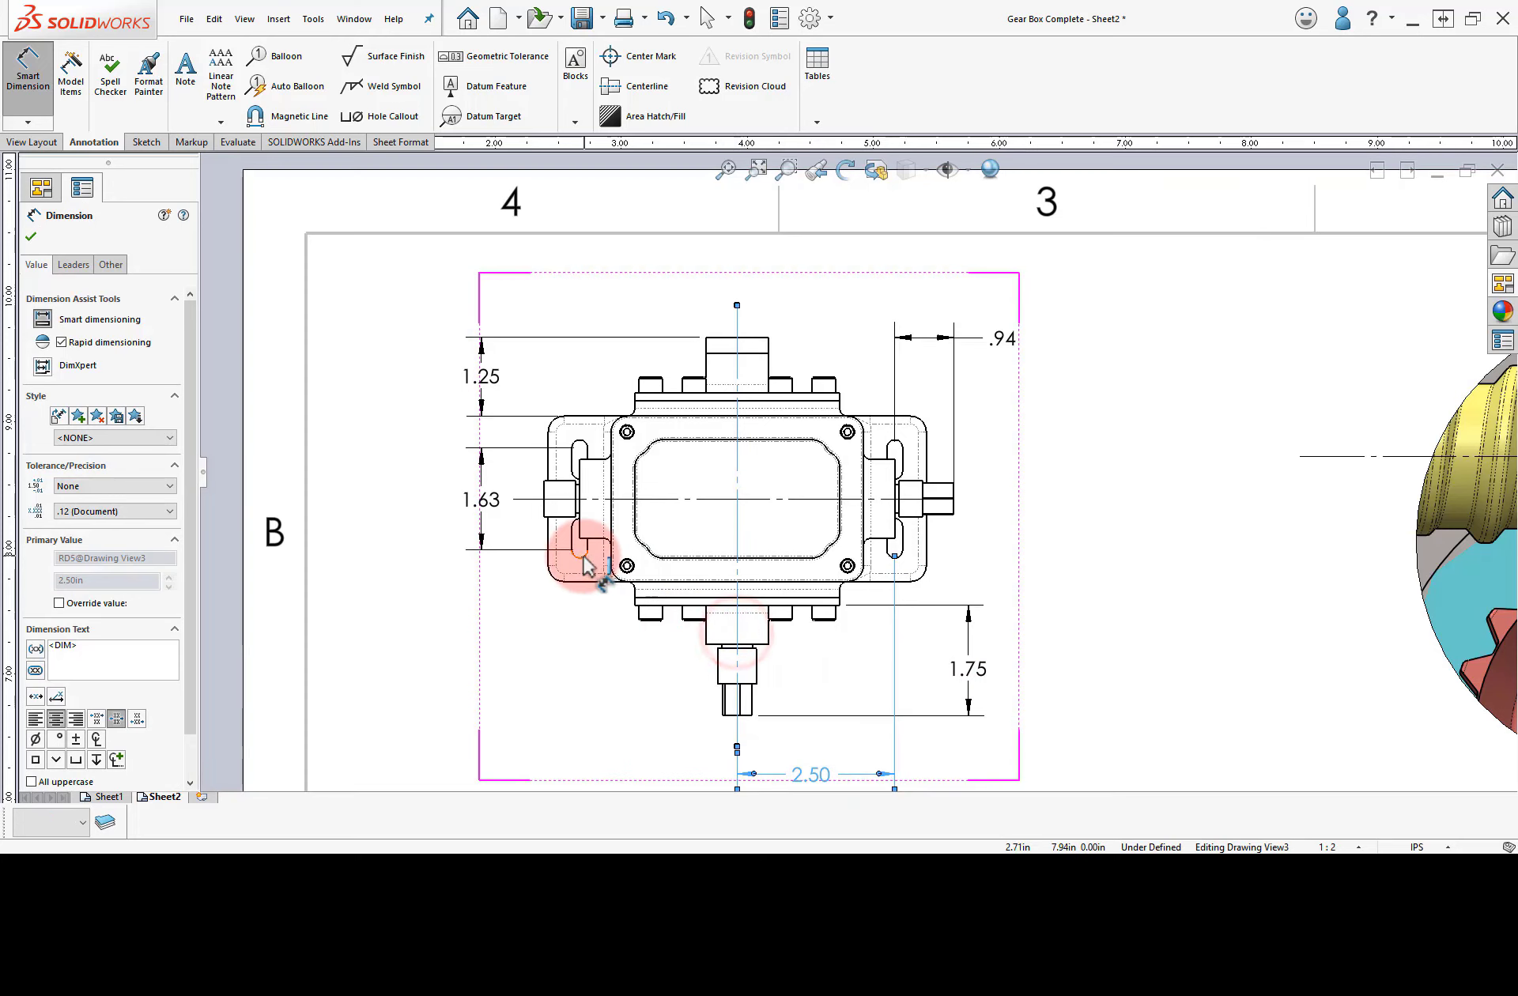
click(582, 552)
click(667, 782)
click(457, 712)
Stop dimensioning, fit the whole sheet in view and return to sheet editing.
right_click(399, 610)
click(442, 672)
click(728, 170)
click(774, 394)
Activate Sheet1 and collapse Drawing View1 and View2 in the tree.
click(106, 797)
click(46, 267)
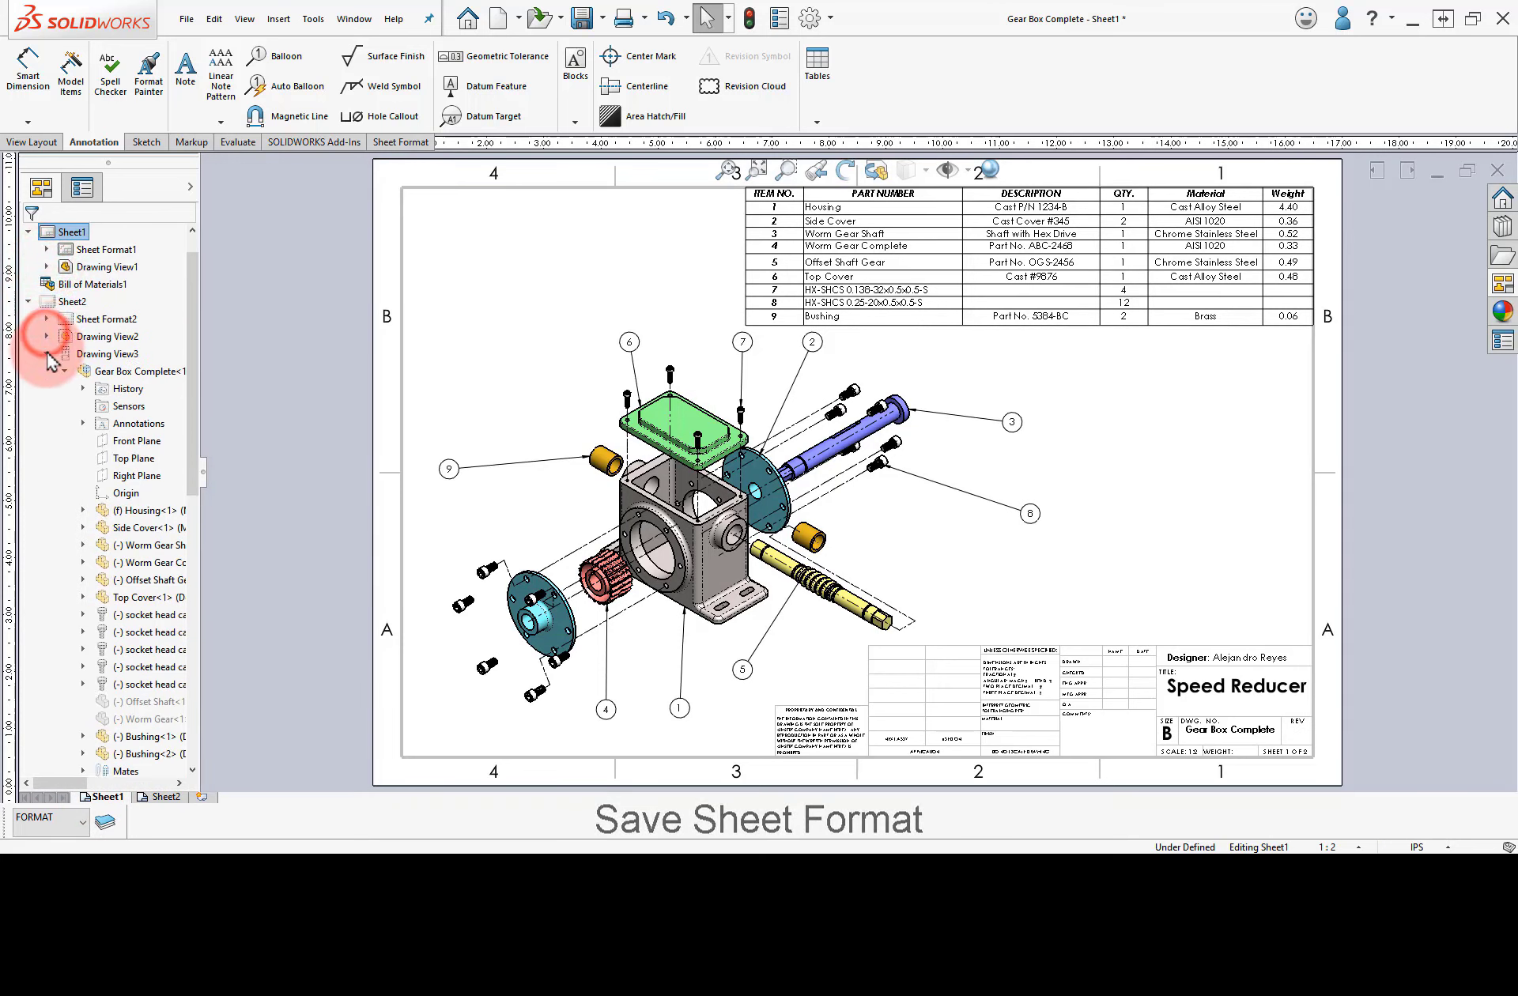
click(46, 354)
Save Sheet1's format as a .slddrt sheet format file in D:\SW.
click(186, 22)
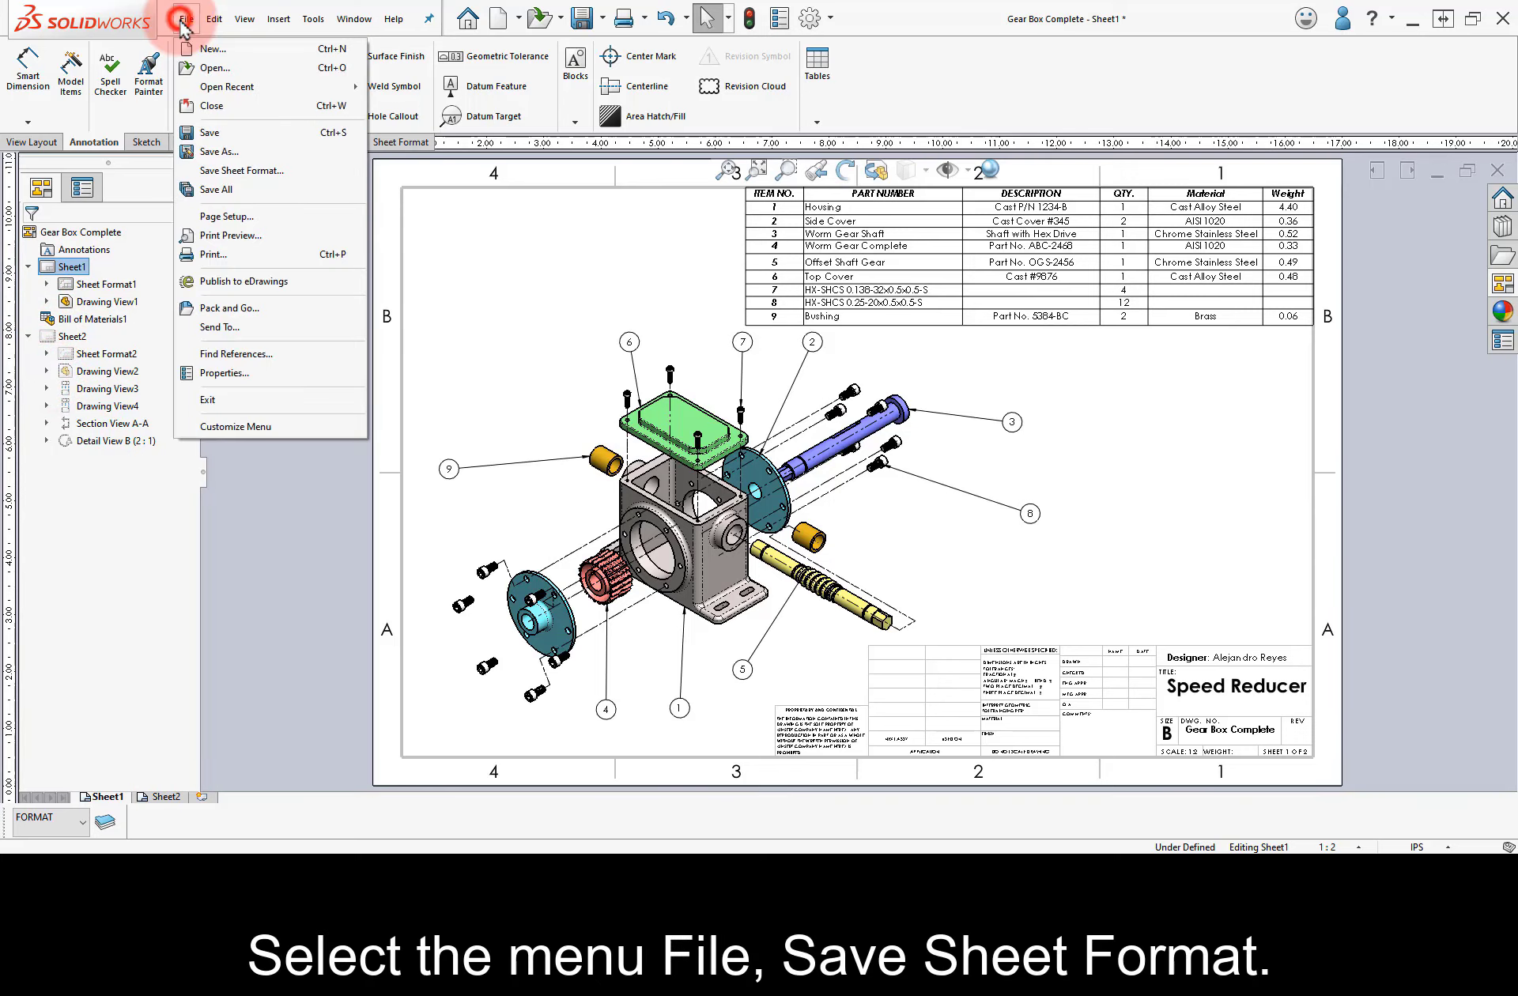
click(276, 170)
click(560, 467)
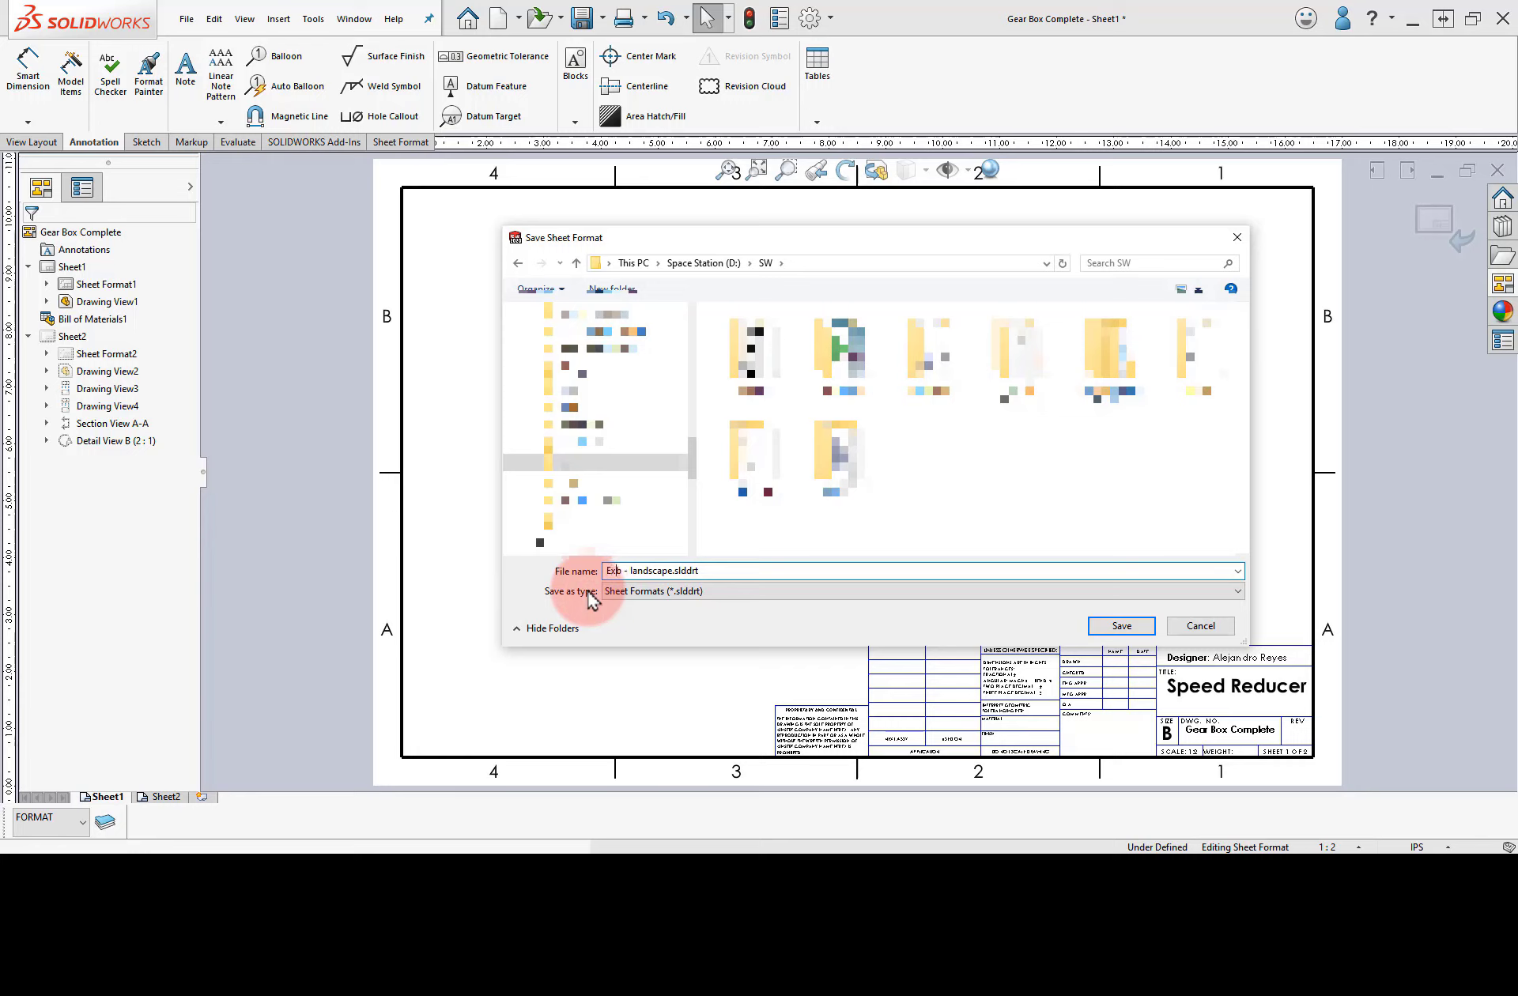
click(589, 600)
click(1105, 629)
Apply the saved .slddrt format from D:\SW to Sheet2 via Sheet Properties.
click(173, 799)
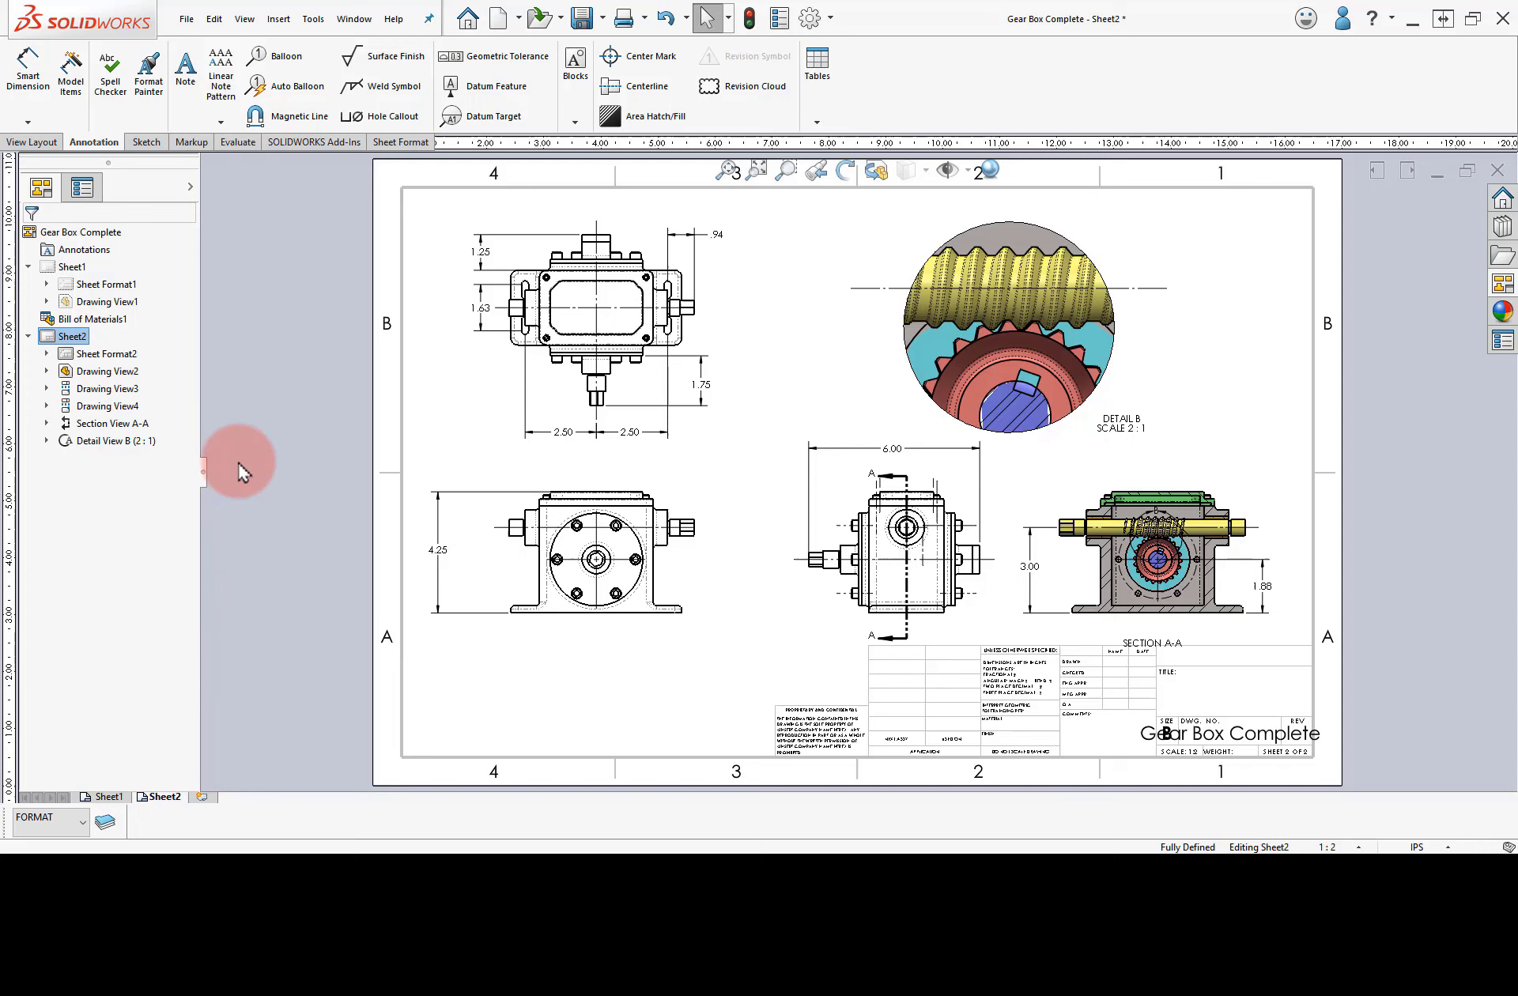
right_click(71, 337)
click(212, 501)
click(706, 474)
click(581, 488)
click(793, 488)
click(1121, 708)
click(760, 660)
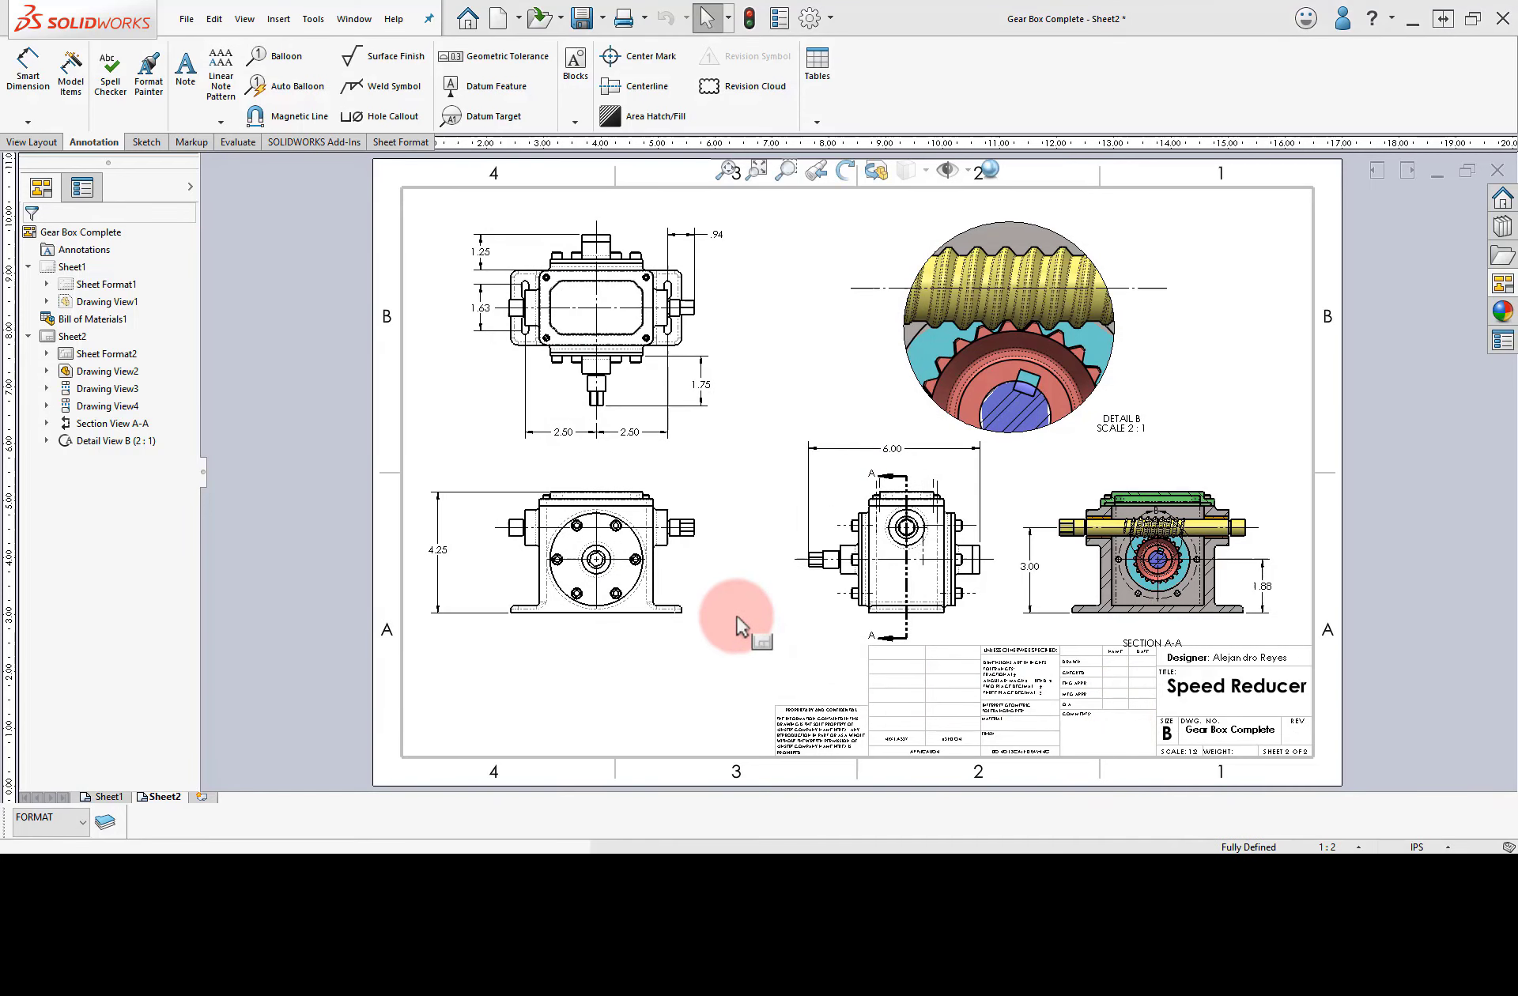